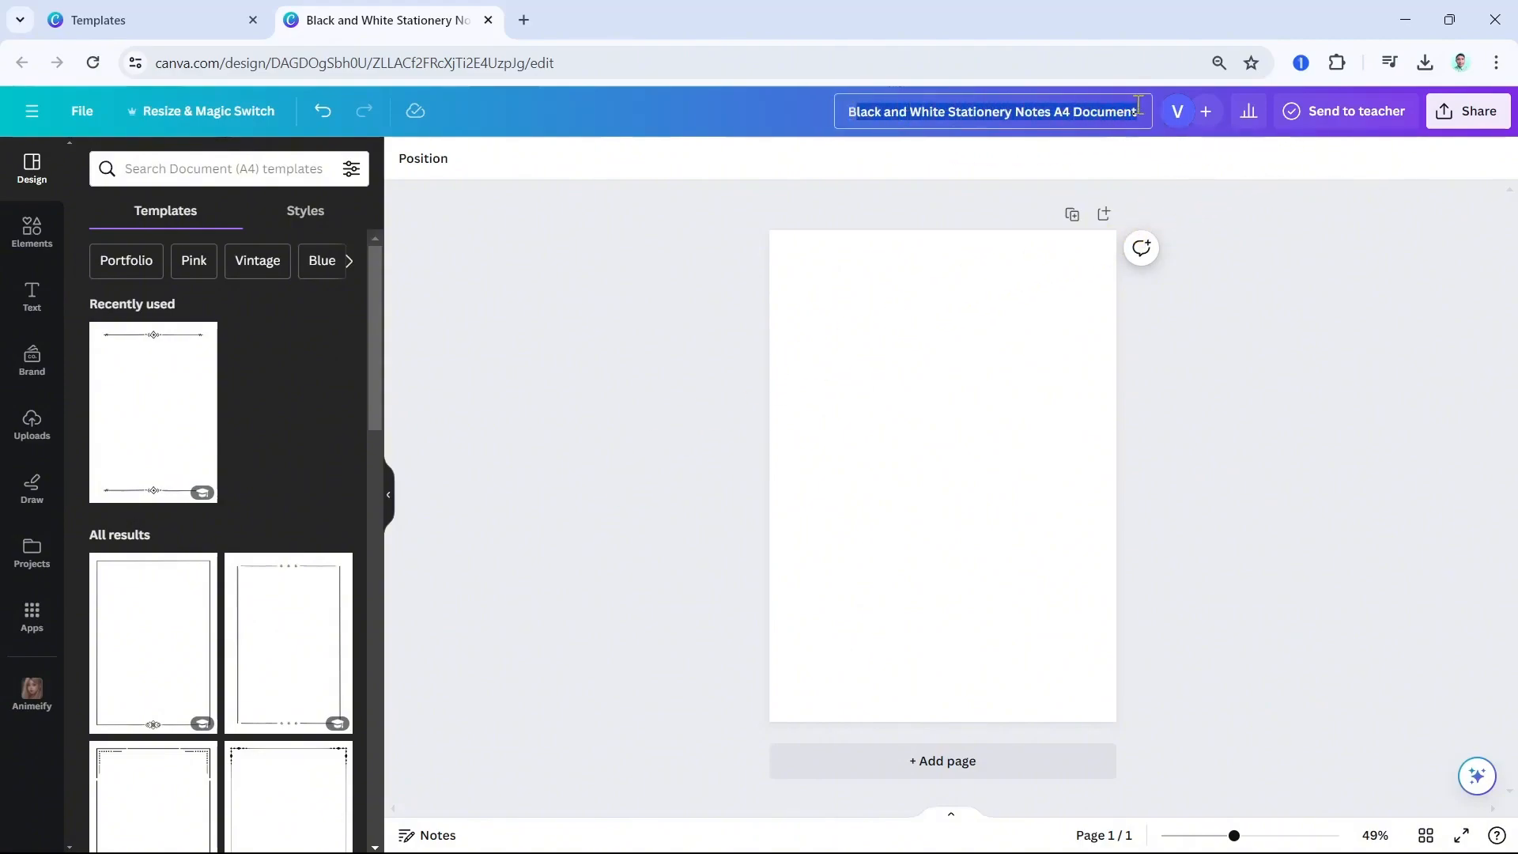
Set the blank page's background colour to solid black
click(698, 347)
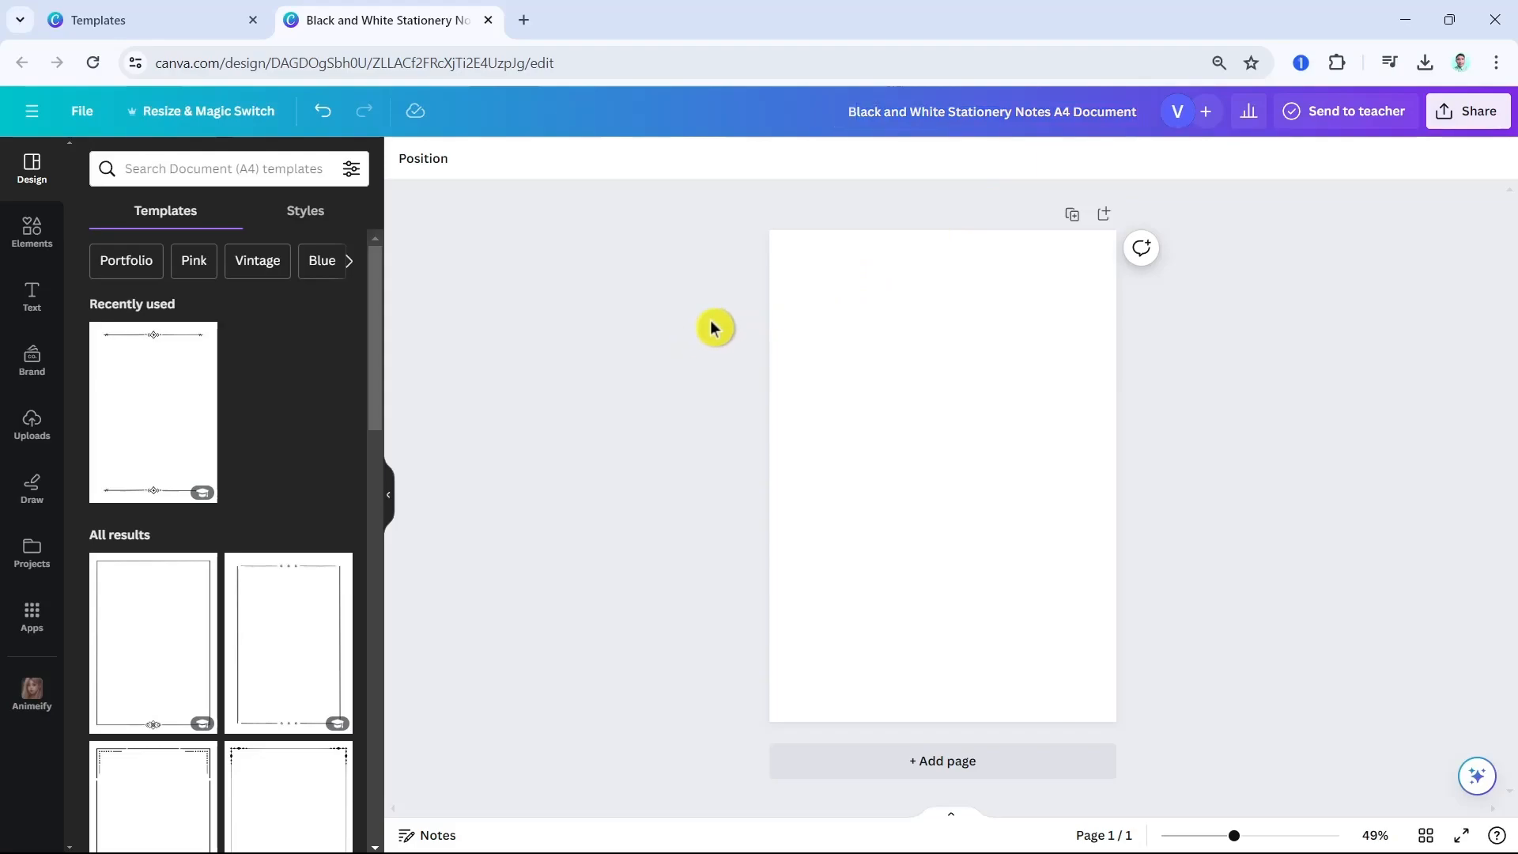
click(841, 363)
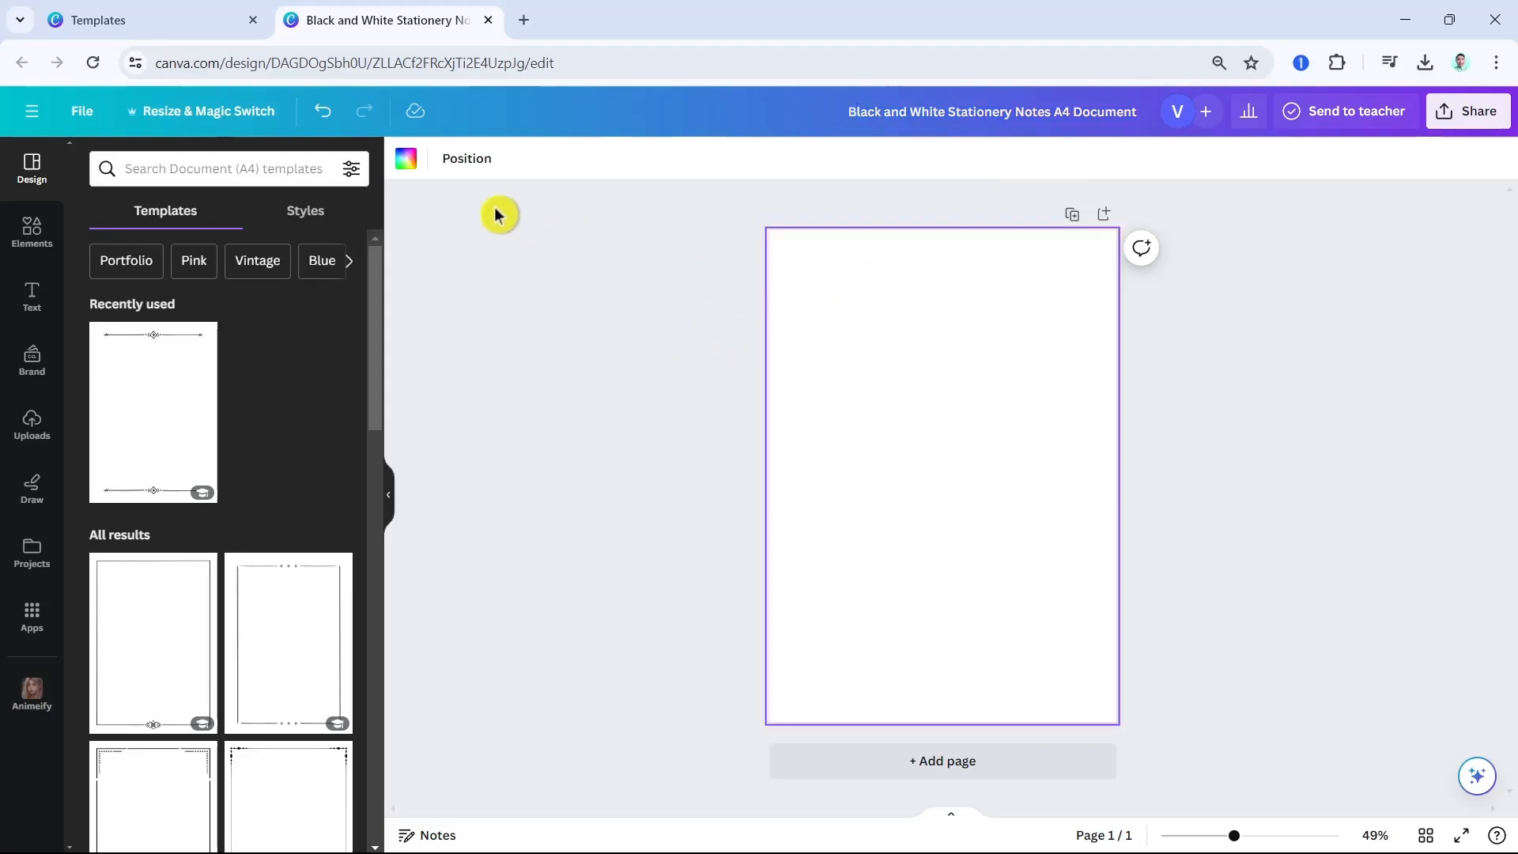
click(406, 164)
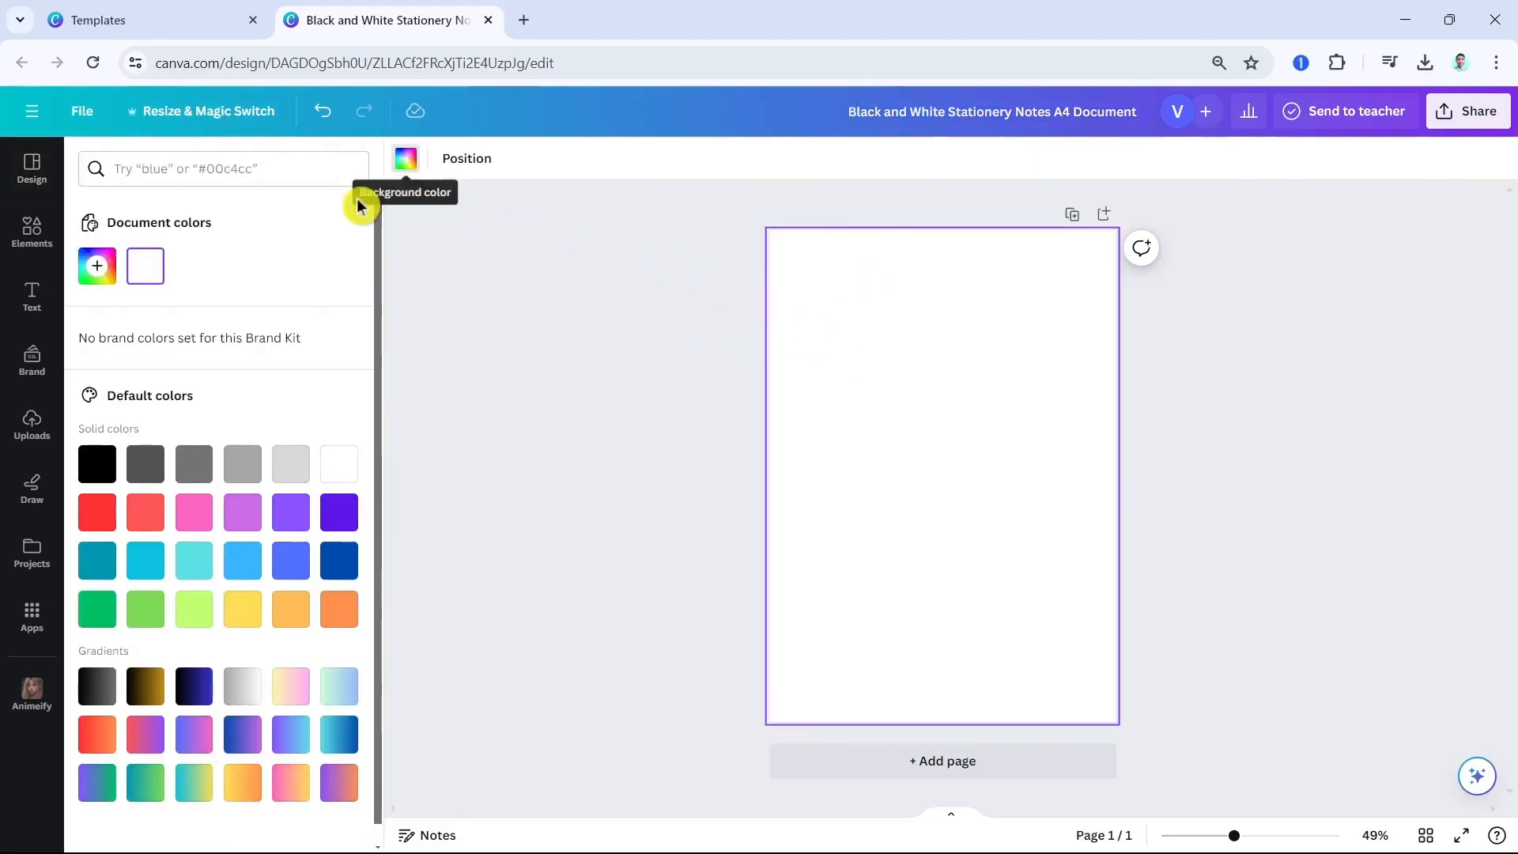
click(94, 468)
click(518, 372)
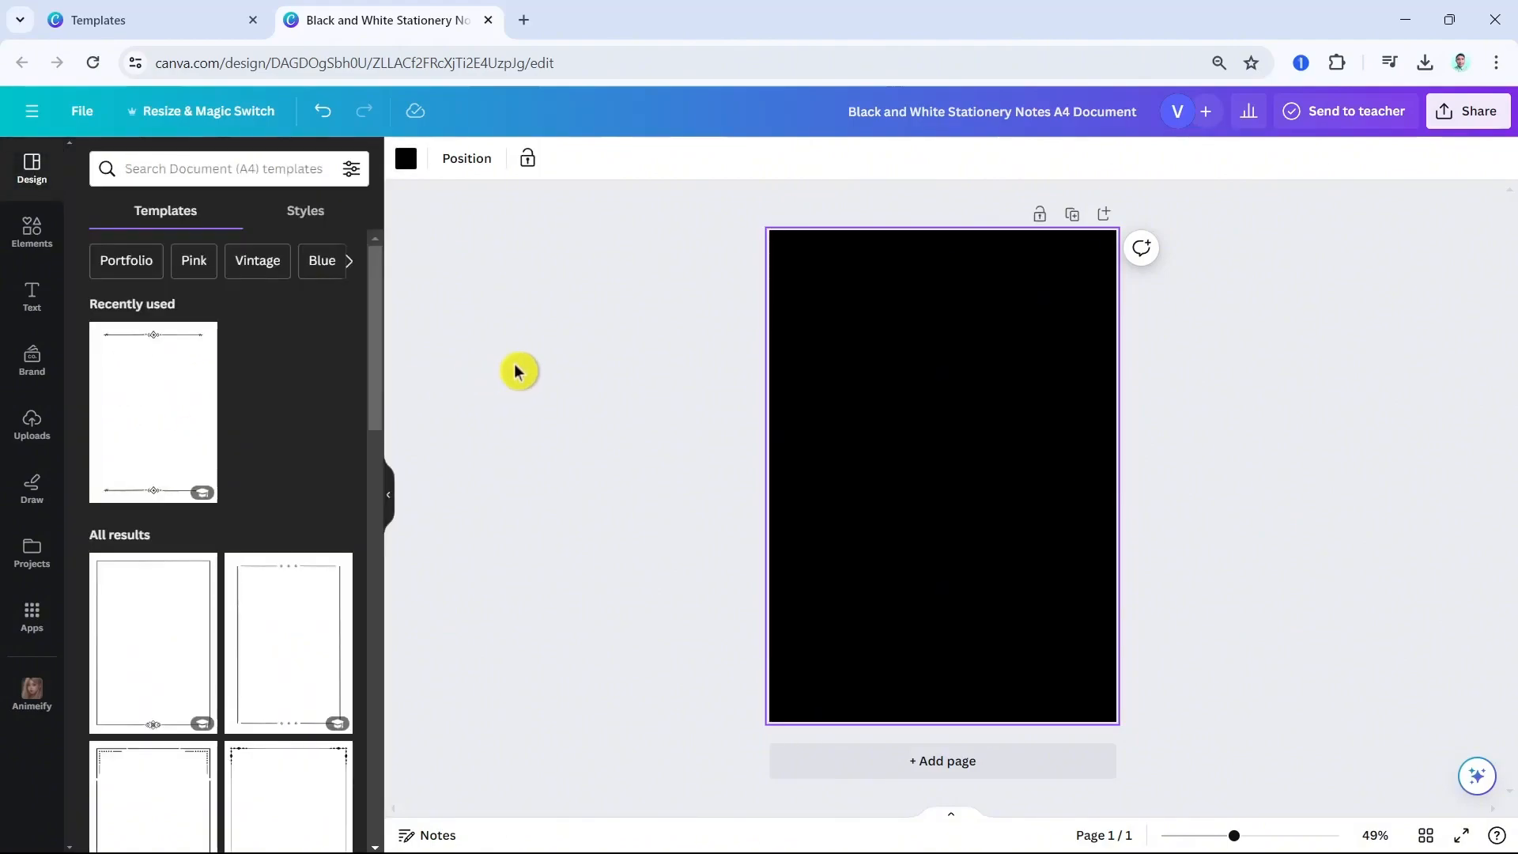
Search the Canva apps for "frame maker" and open the Frame Maker app
click(30, 621)
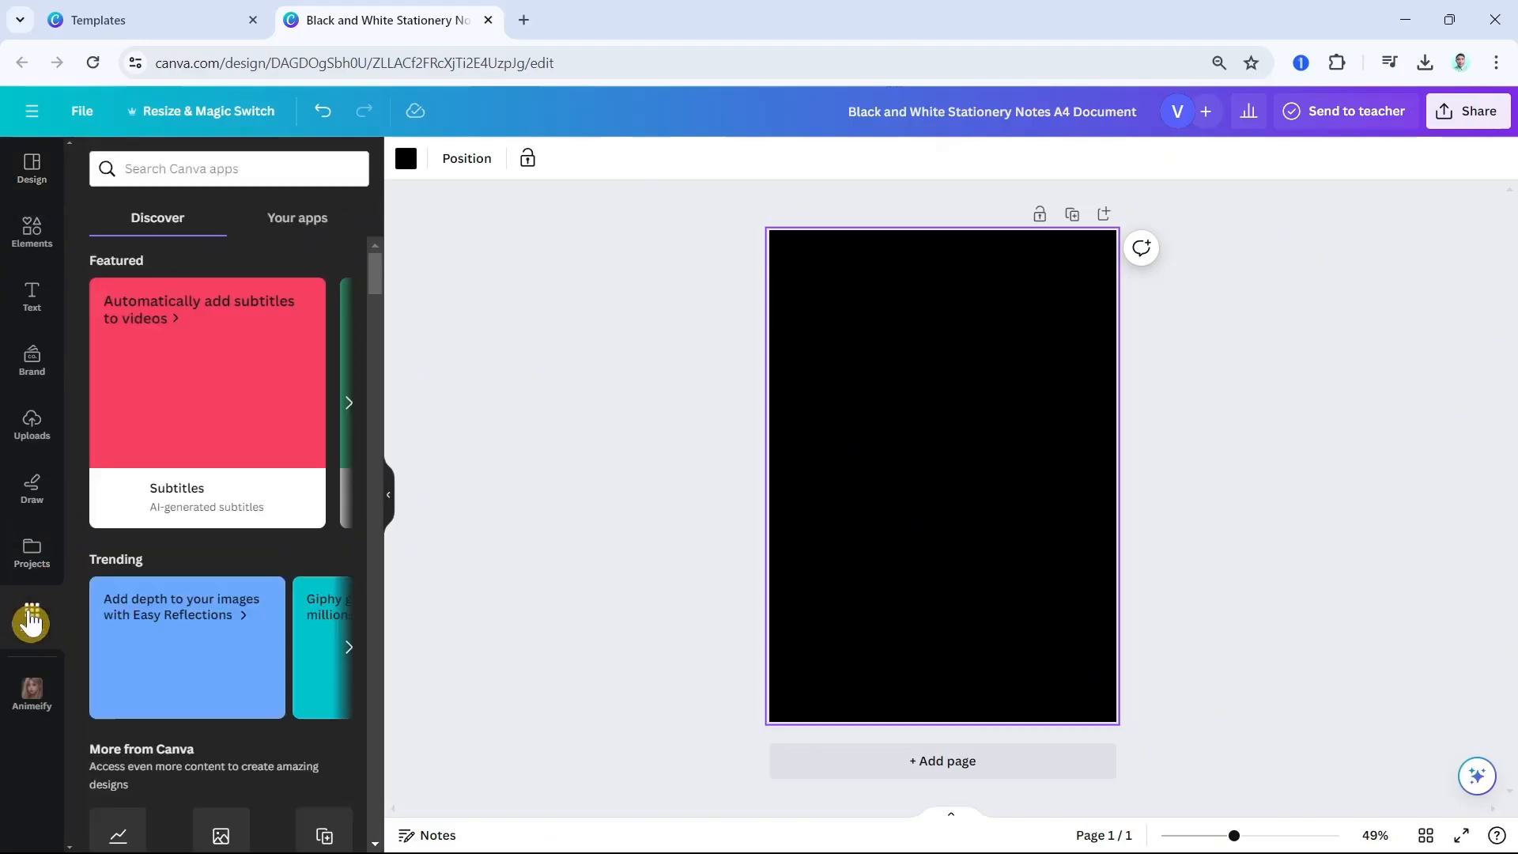
click(177, 168)
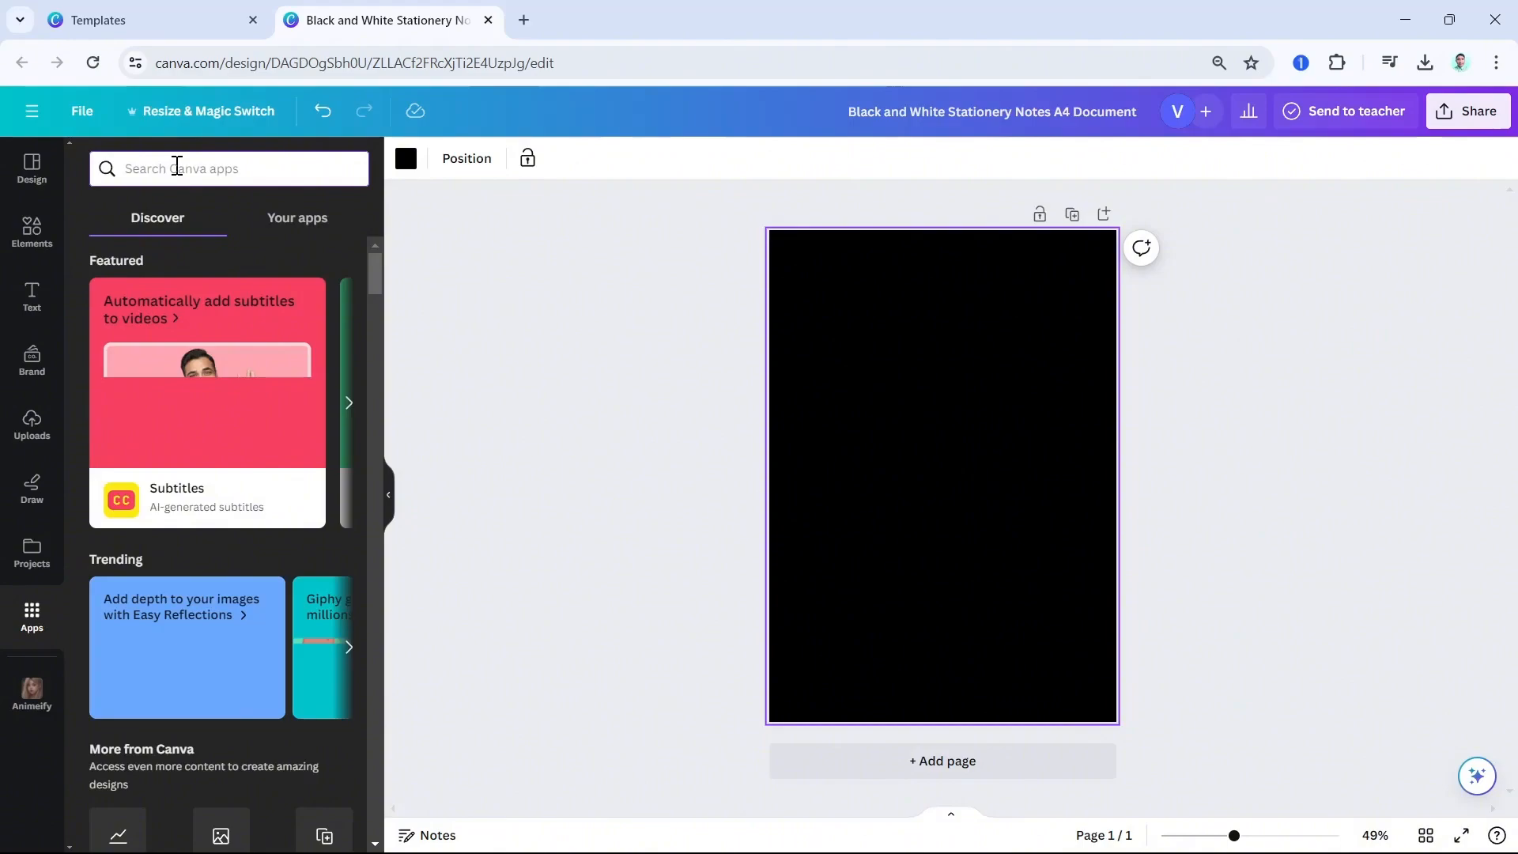
text(frame maker)
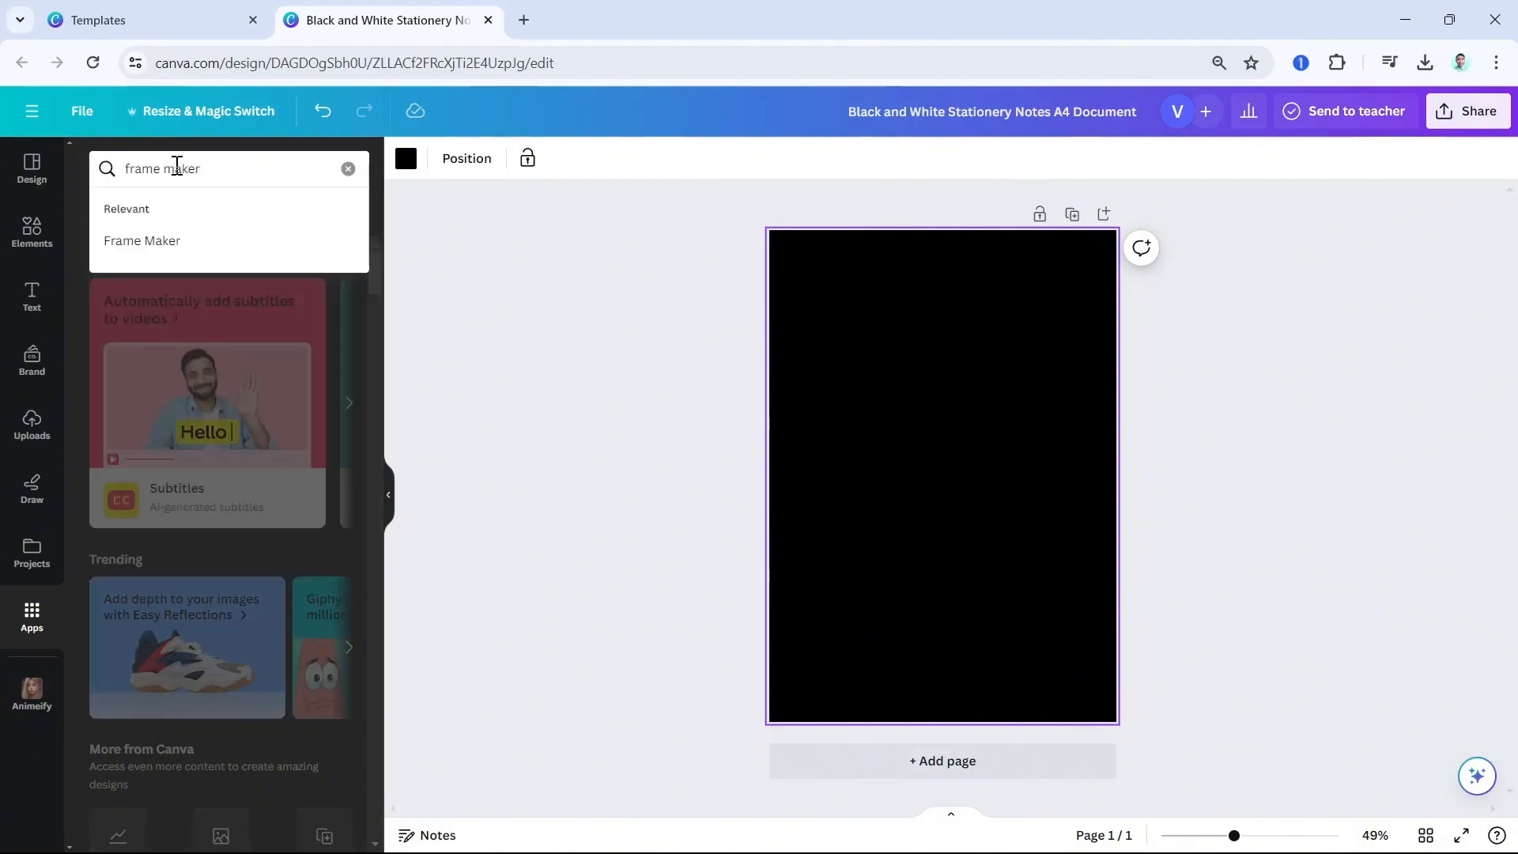
key(Return)
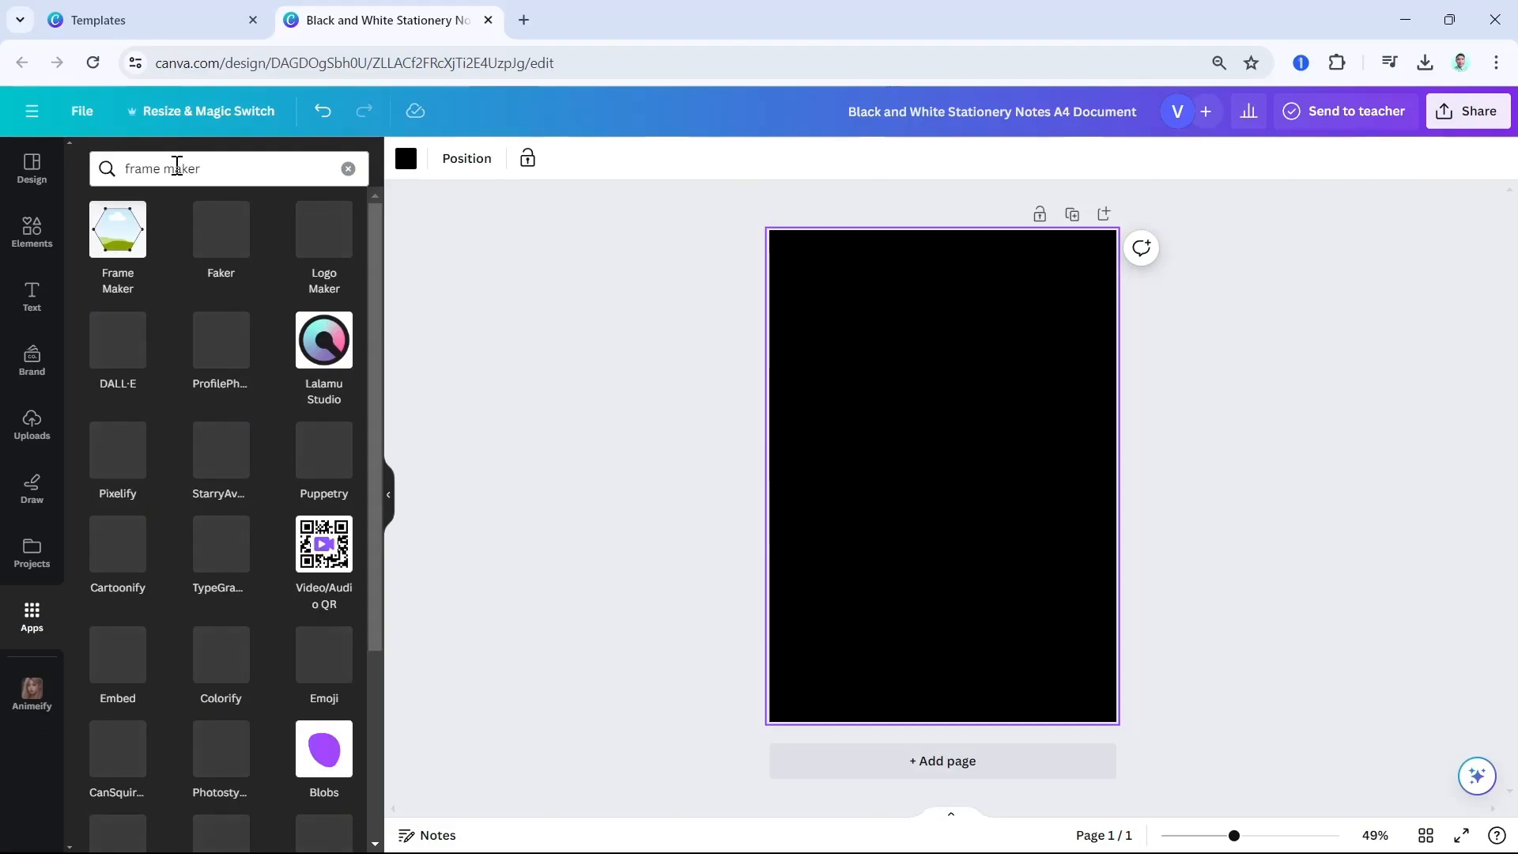
click(120, 277)
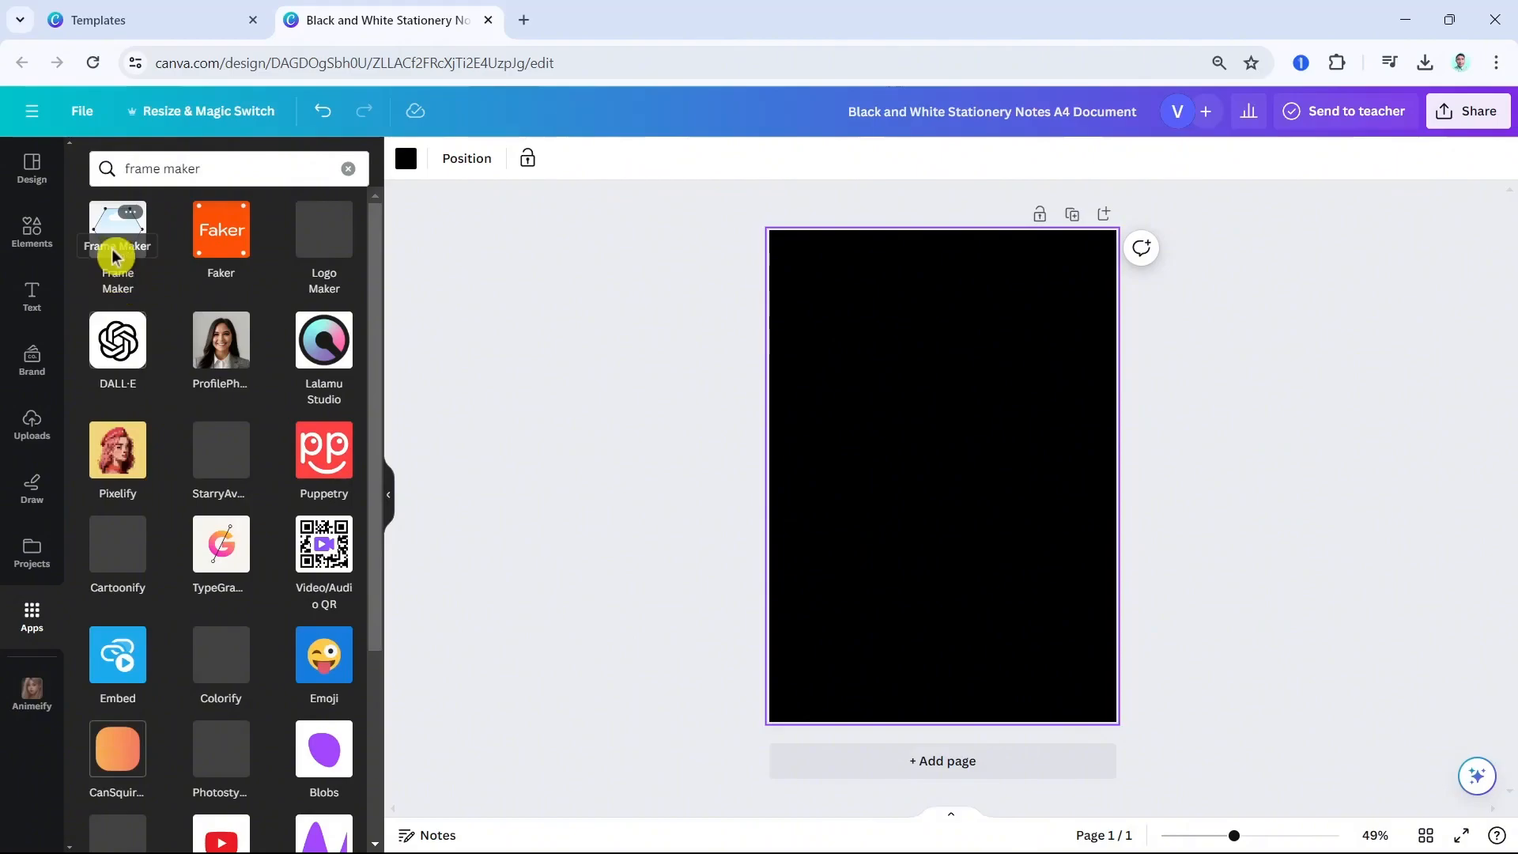
click(114, 240)
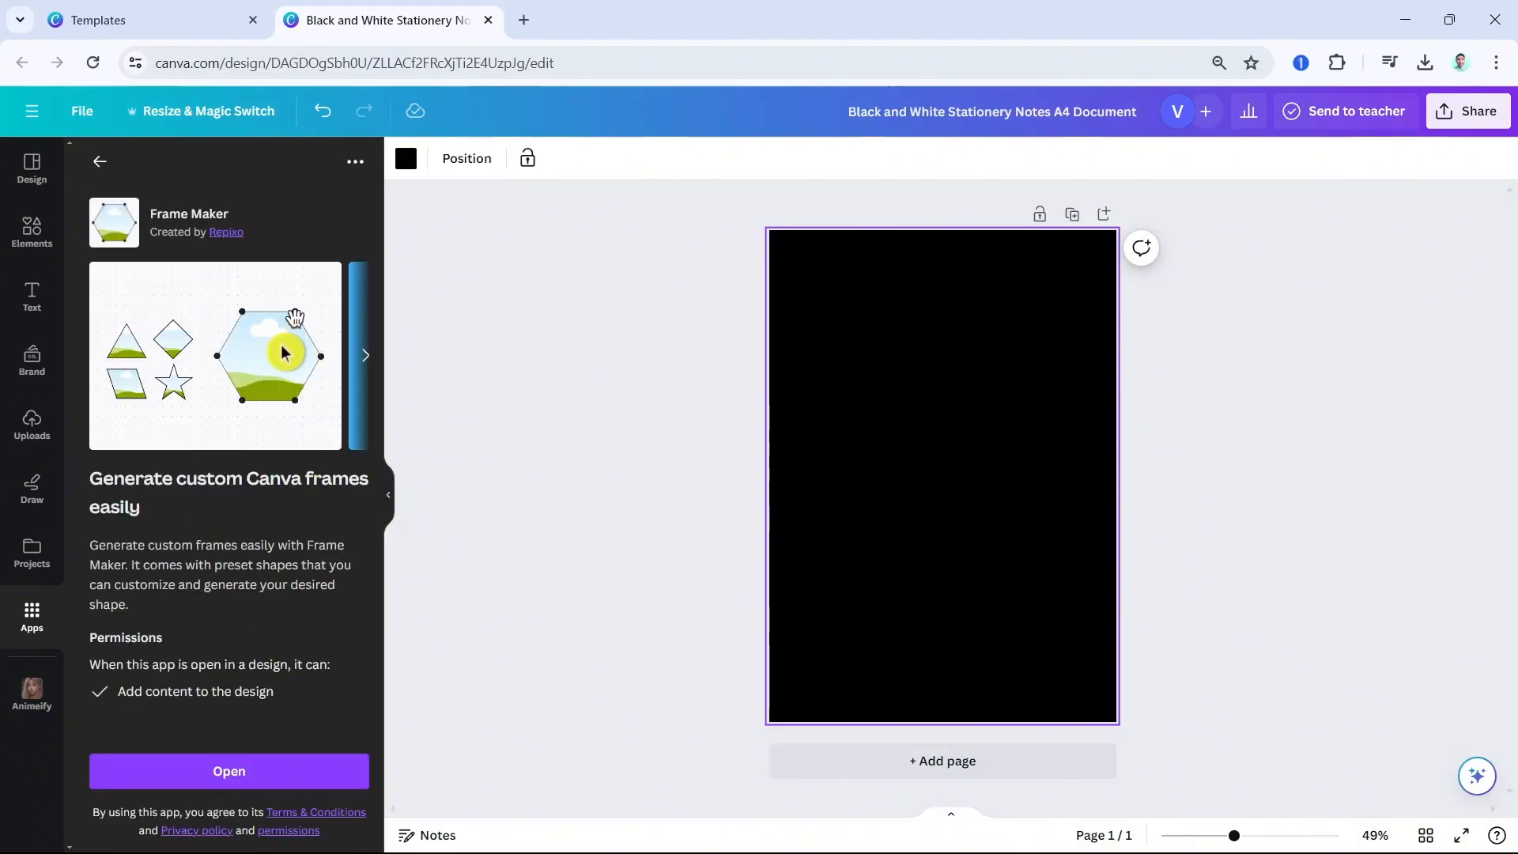
click(246, 773)
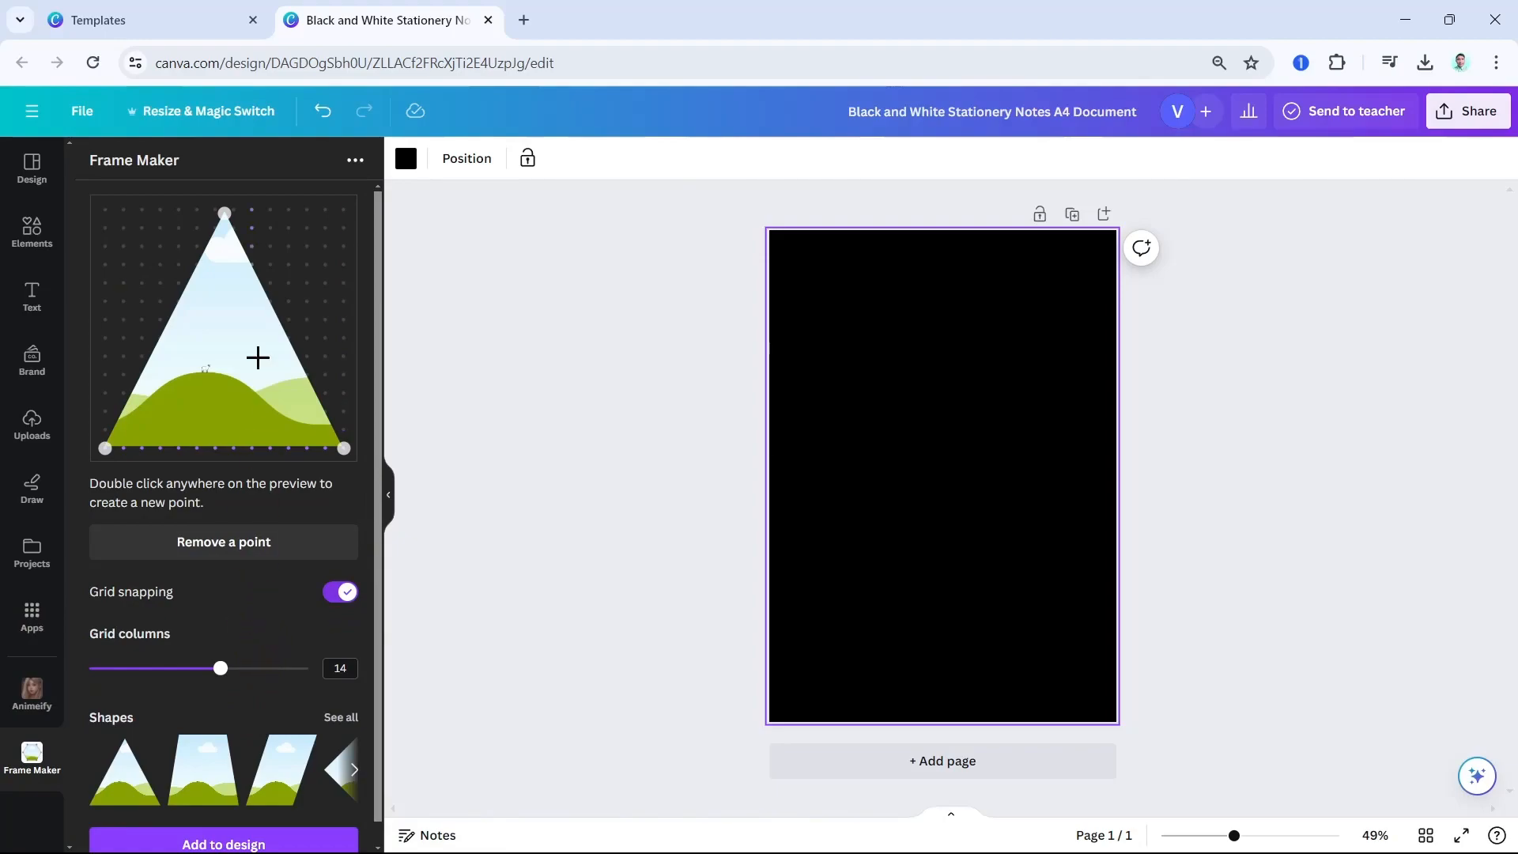
Reshape the trapezoid preset into a low frame with vertical sides and a slanted top edge, and add it to the lower part of the page
click(219, 747)
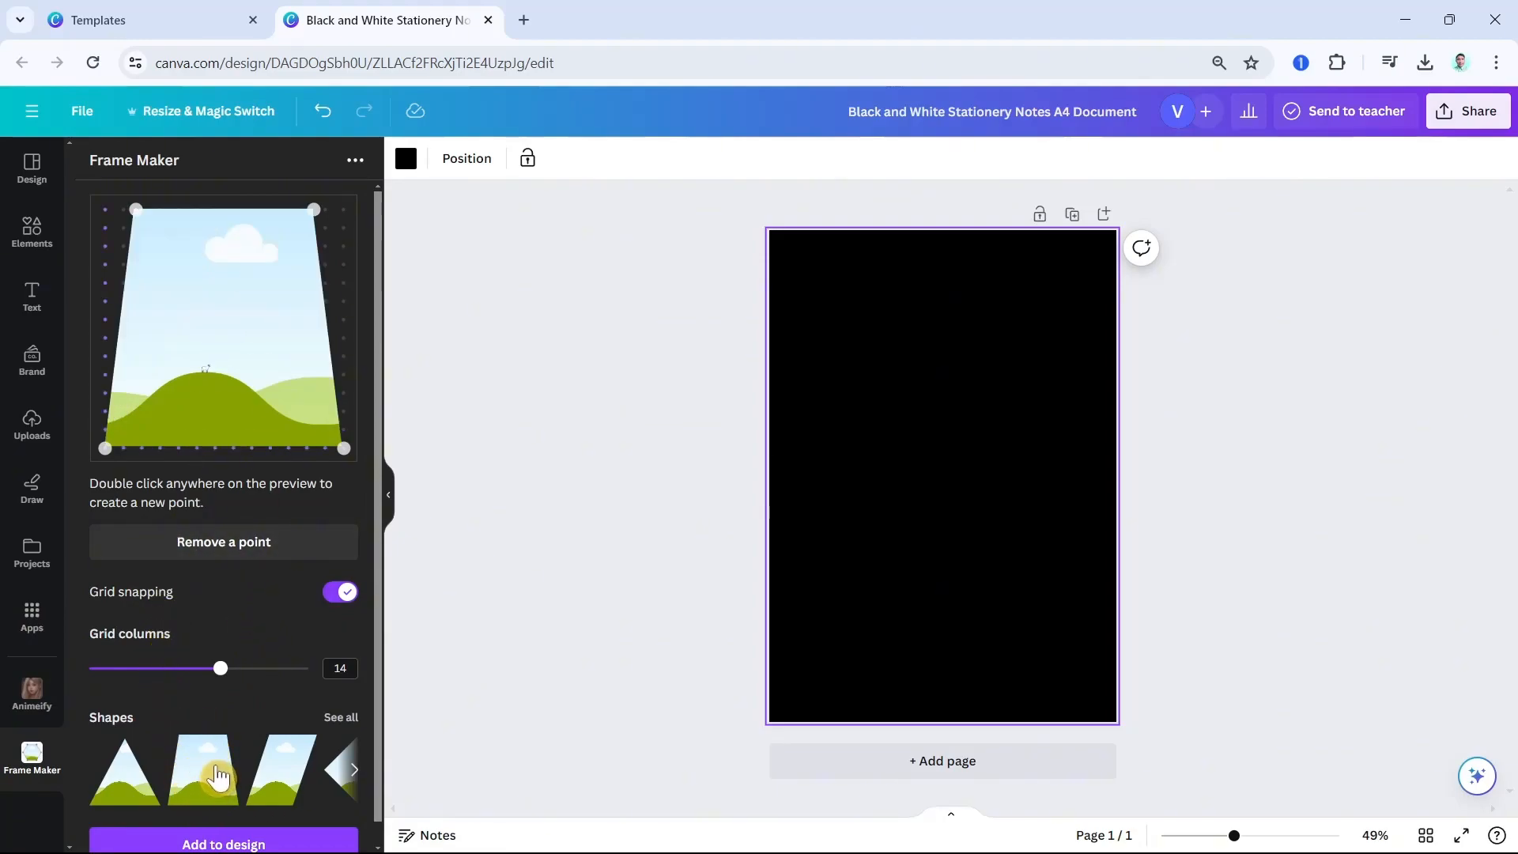
click(211, 562)
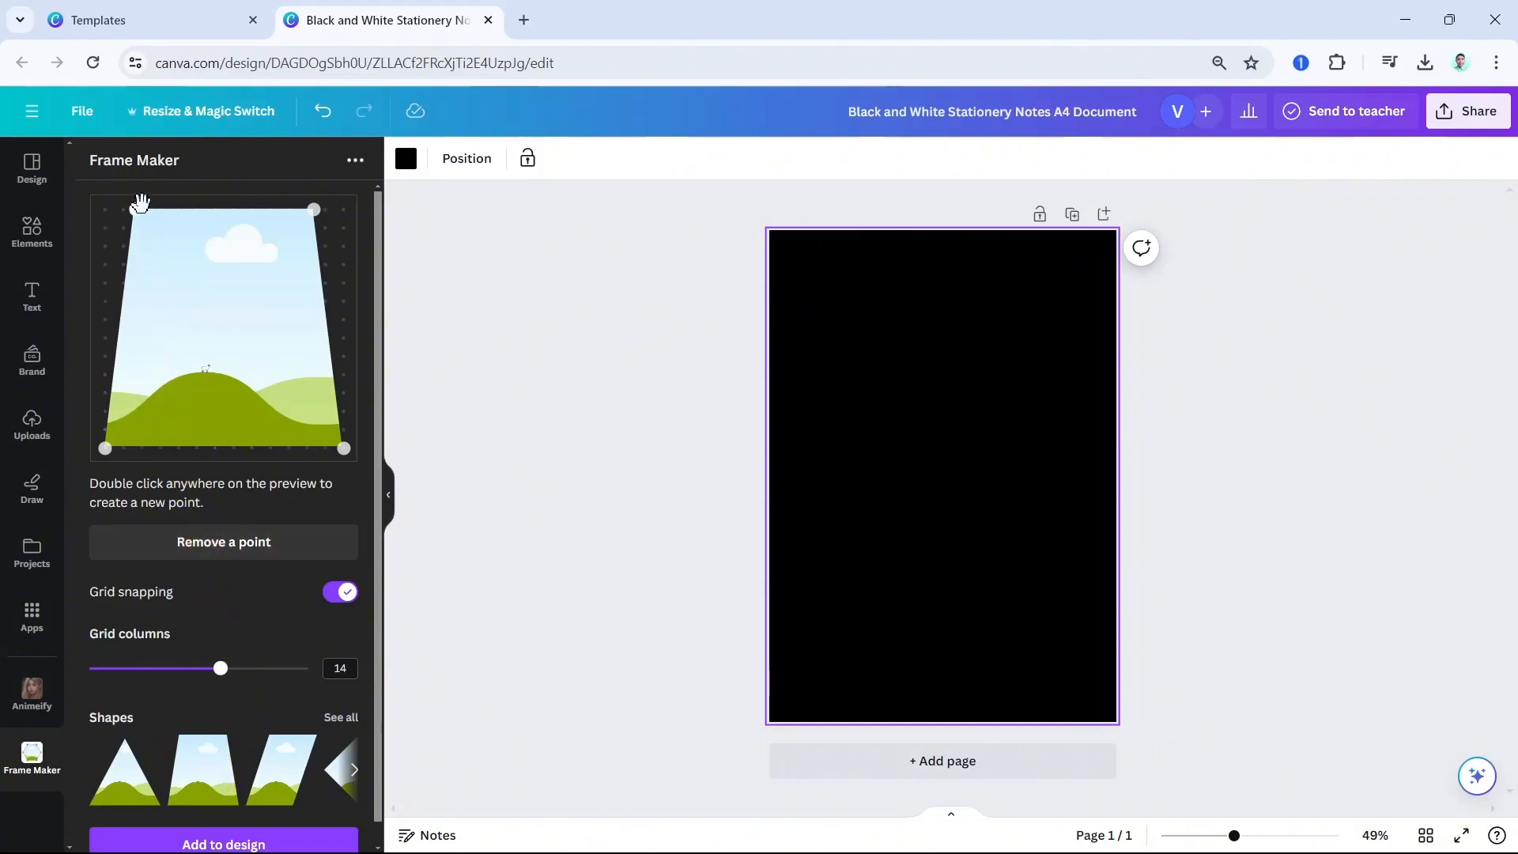
drag(136, 212, 105, 356)
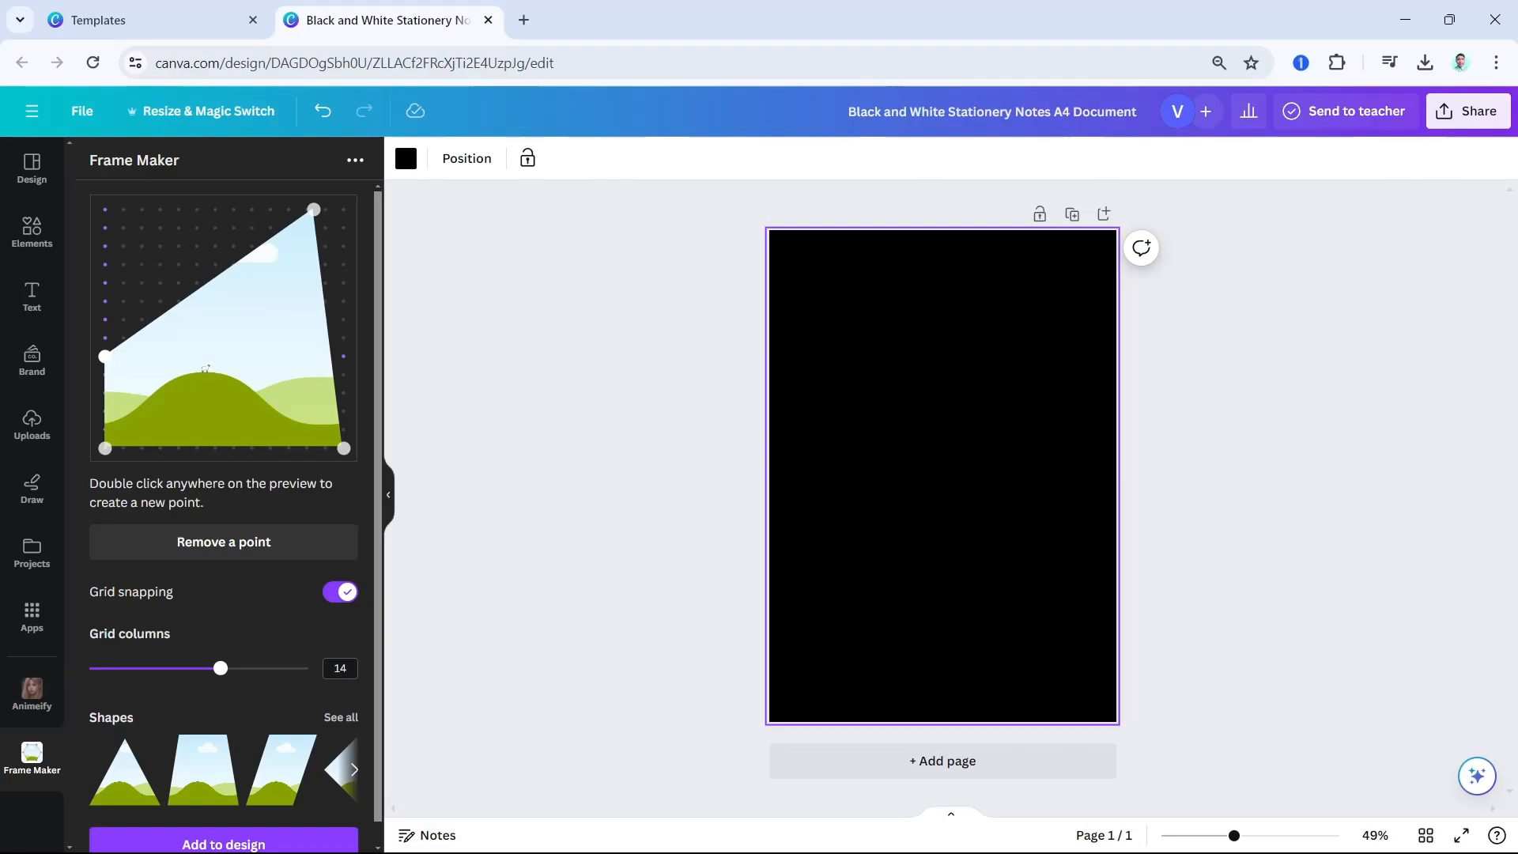
mouse_move(105, 355)
mouse_down()
mouse_move(105, 374)
mouse_move(105, 356)
mouse_up()
drag(315, 212, 344, 337)
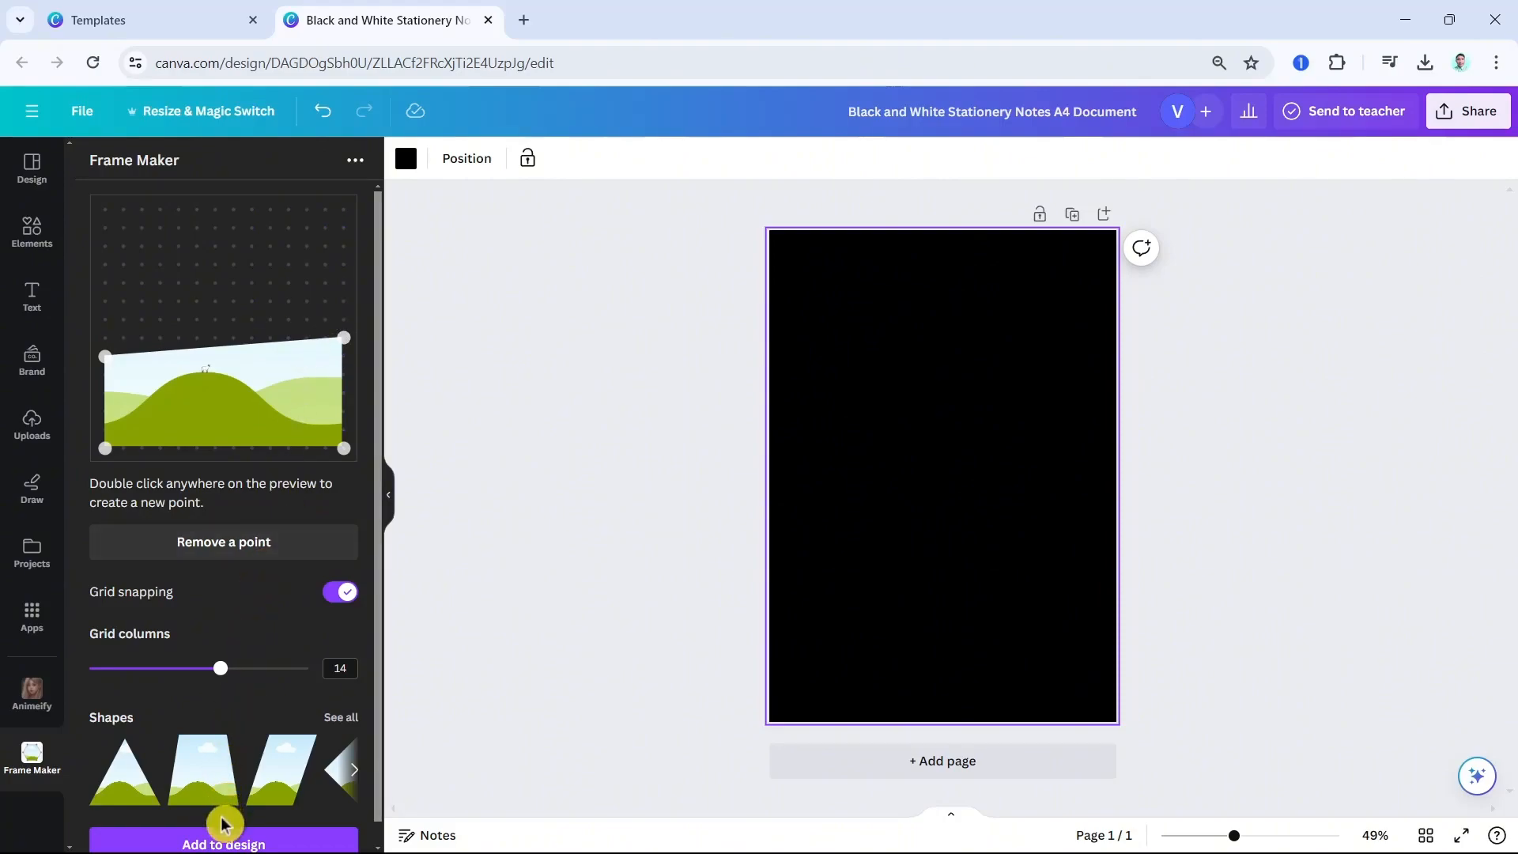
click(219, 844)
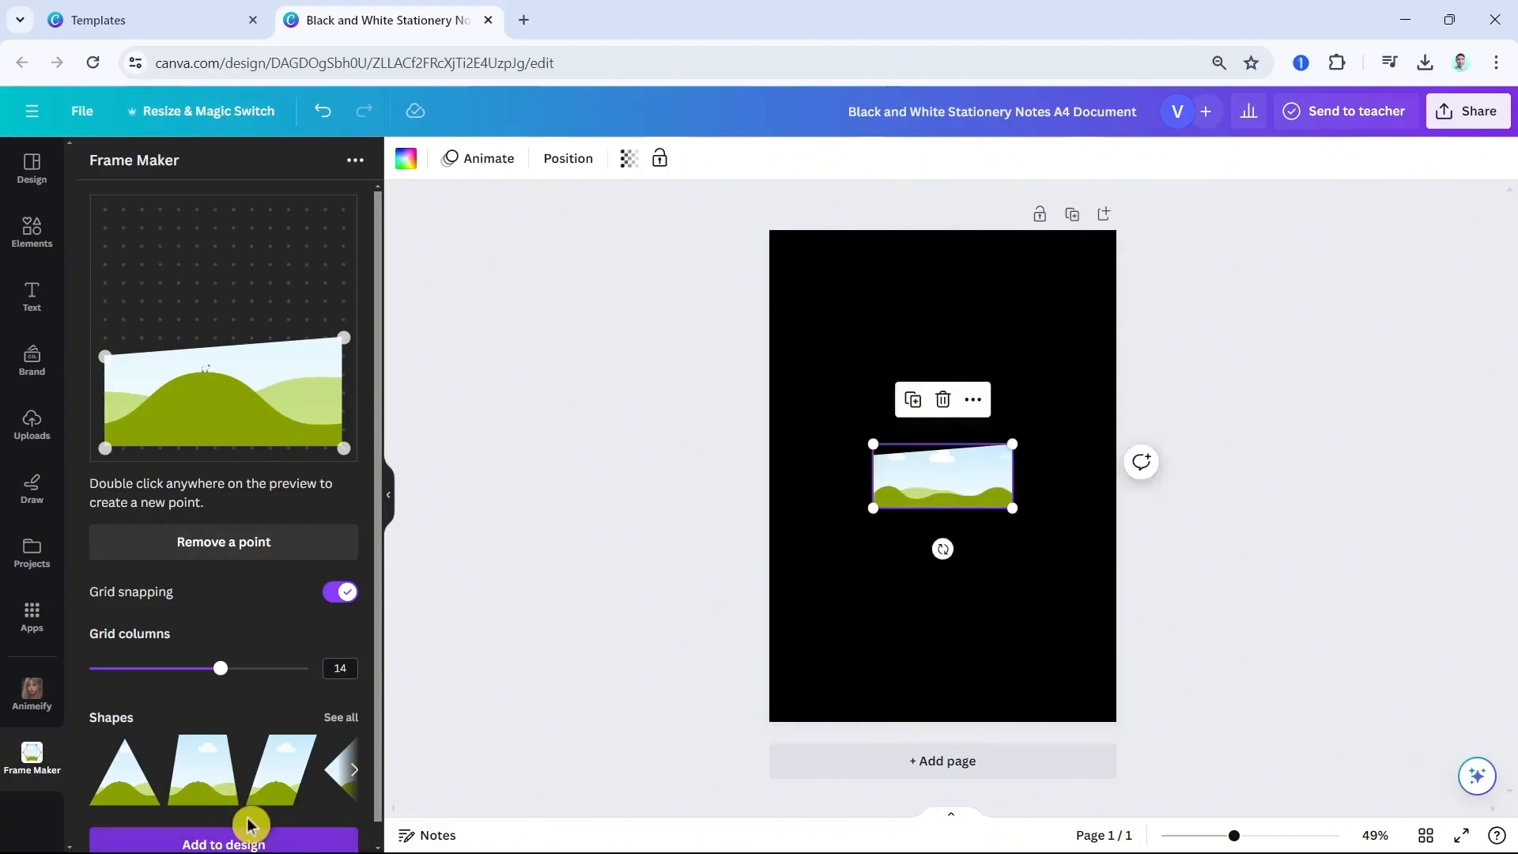
drag(966, 504, 963, 644)
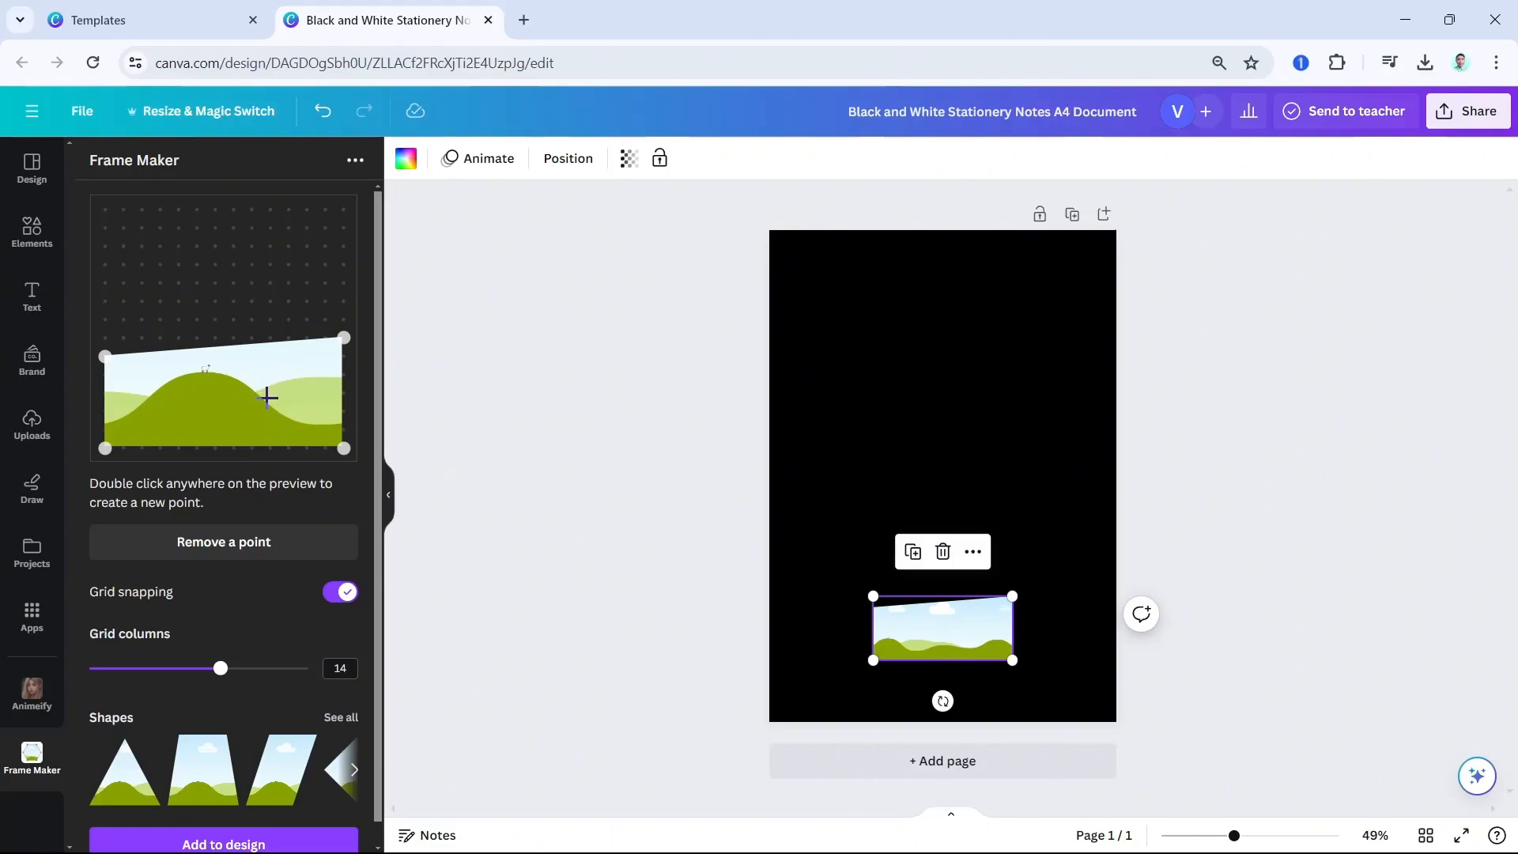
Reshape the frame to have a flat top and a slanted bottom edge, add it to the design and place it above the first frame
drag(343, 340, 344, 356)
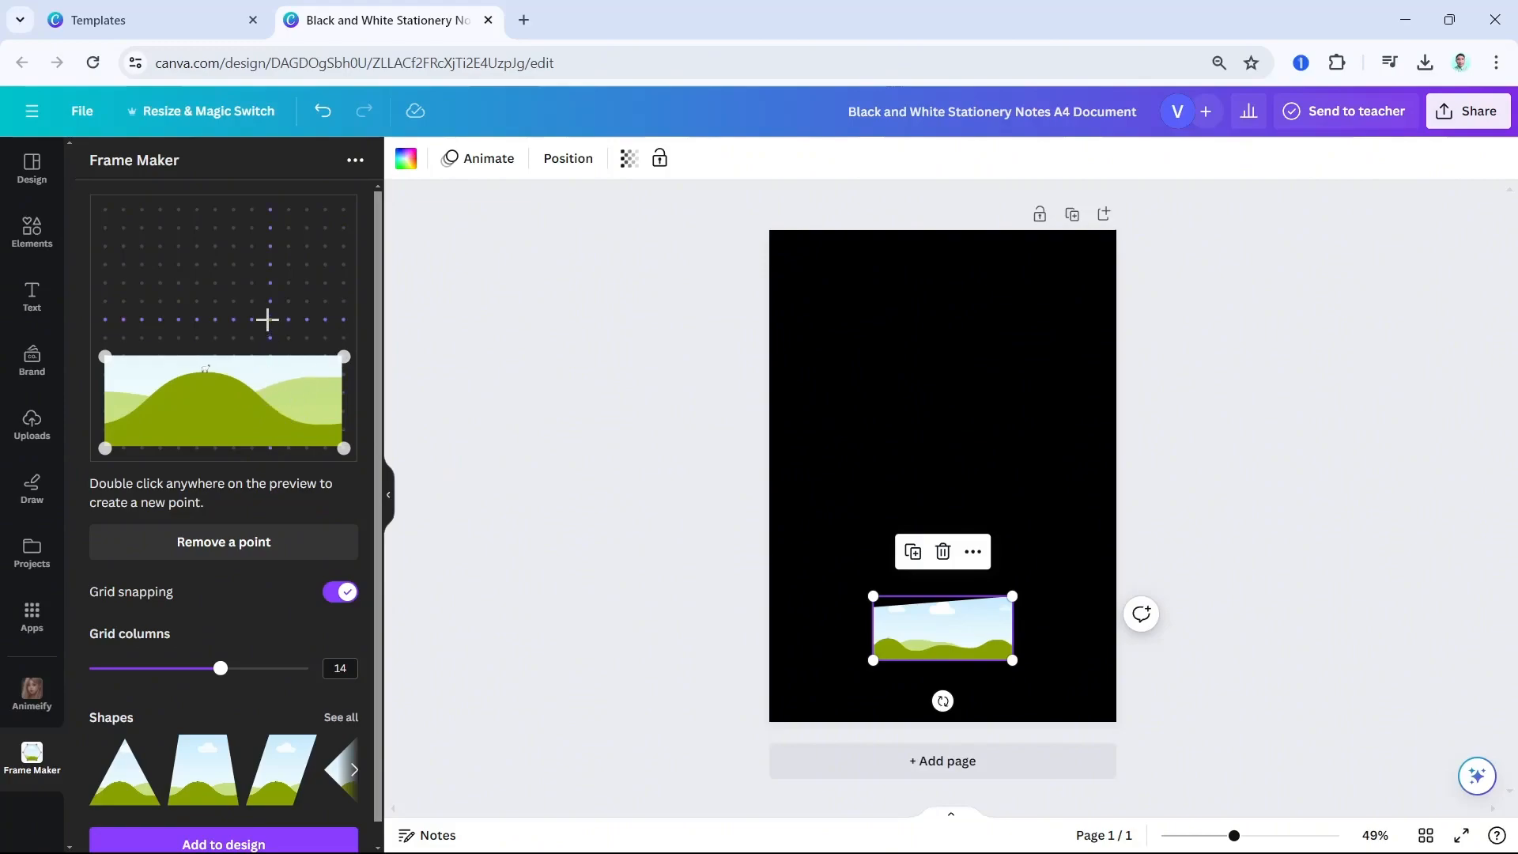
drag(344, 357, 347, 207)
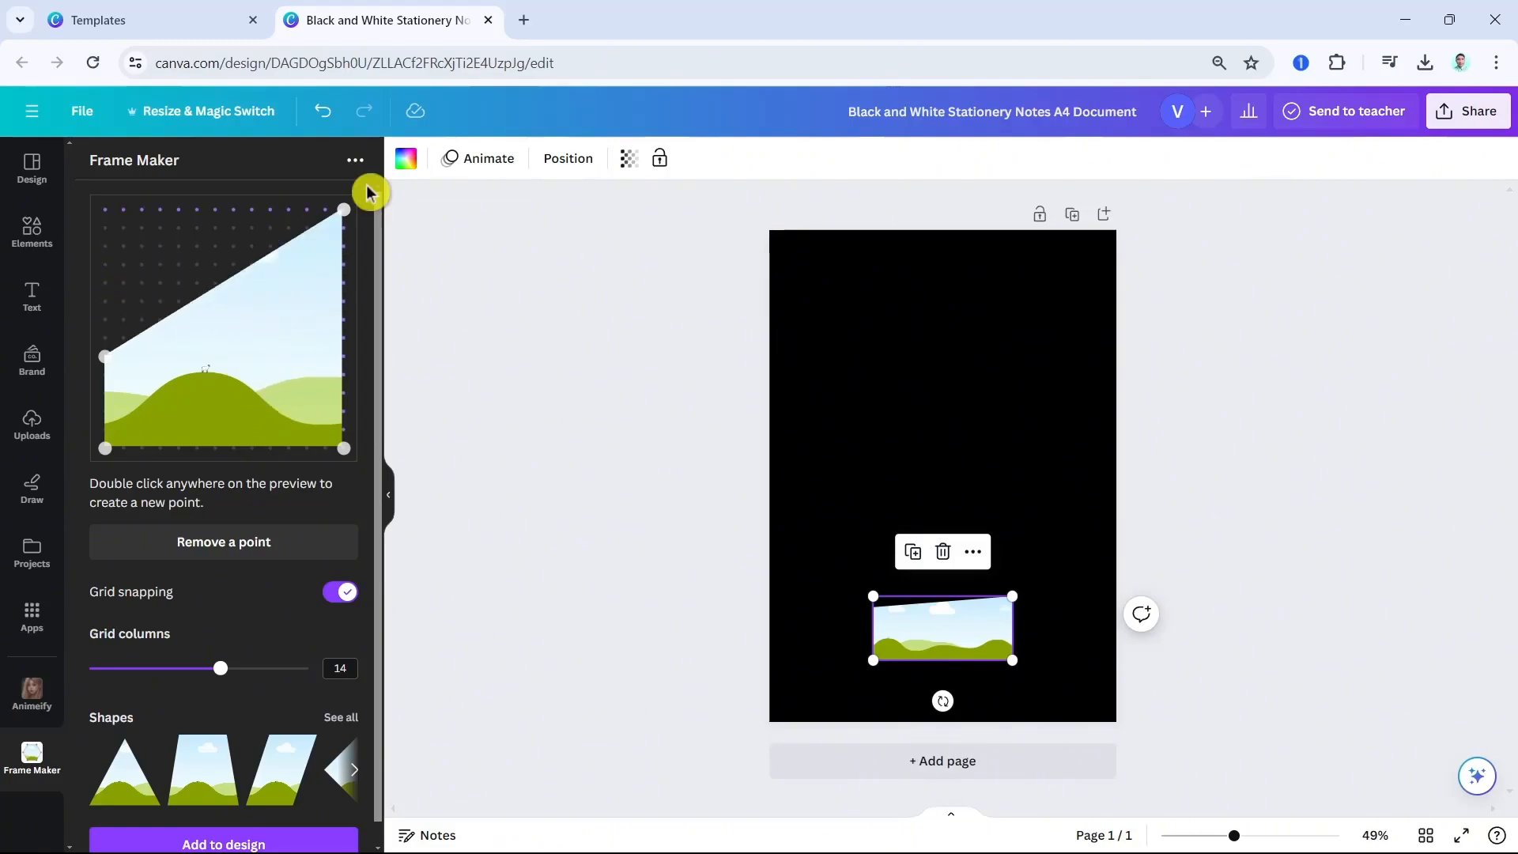
drag(344, 449, 378, 305)
drag(109, 351, 110, 218)
drag(117, 447, 104, 319)
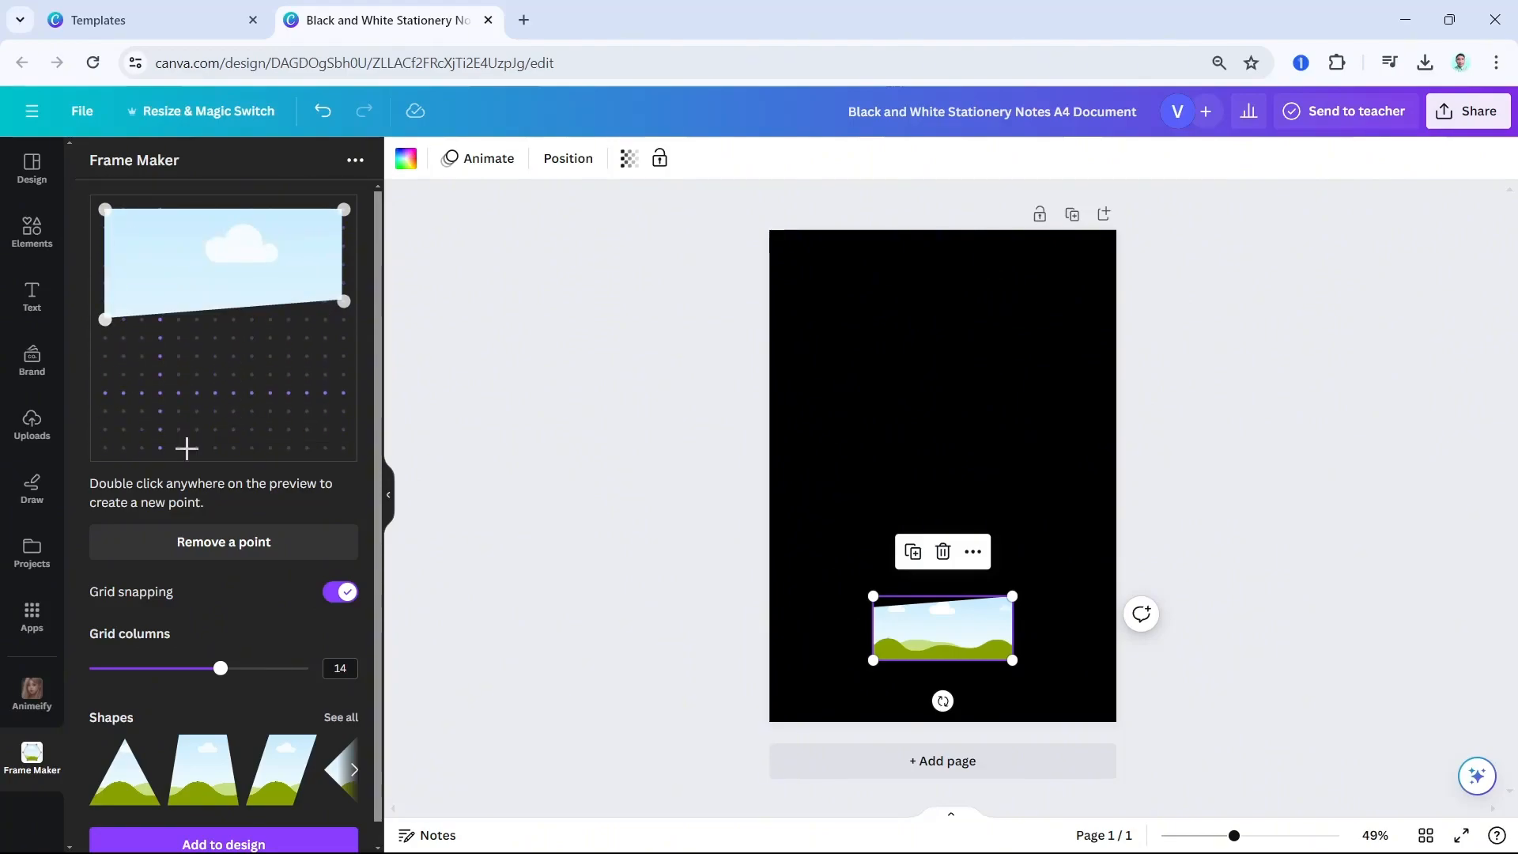
click(193, 841)
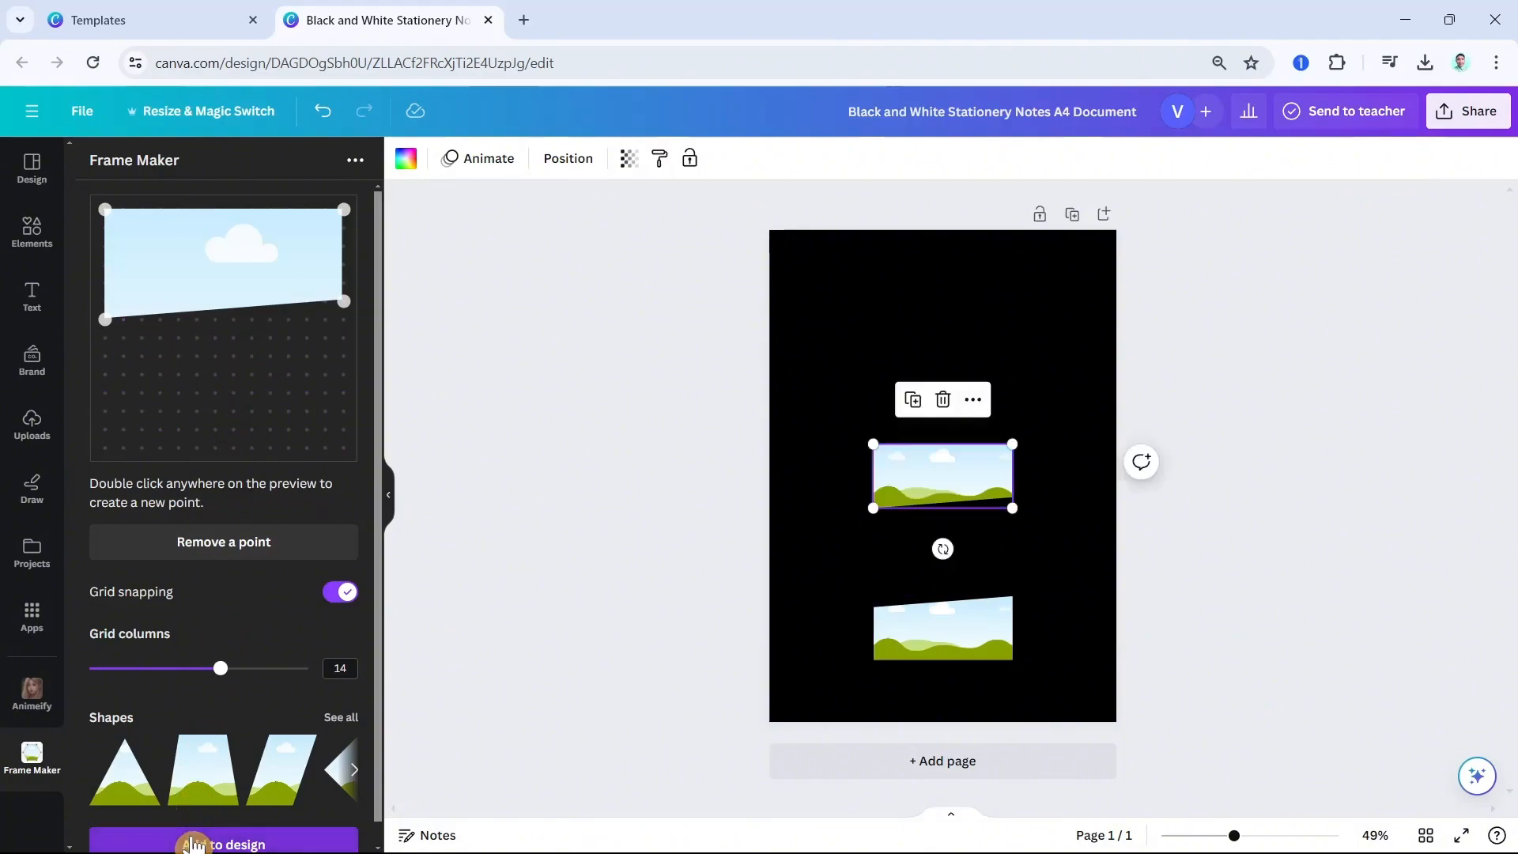
drag(914, 481, 921, 518)
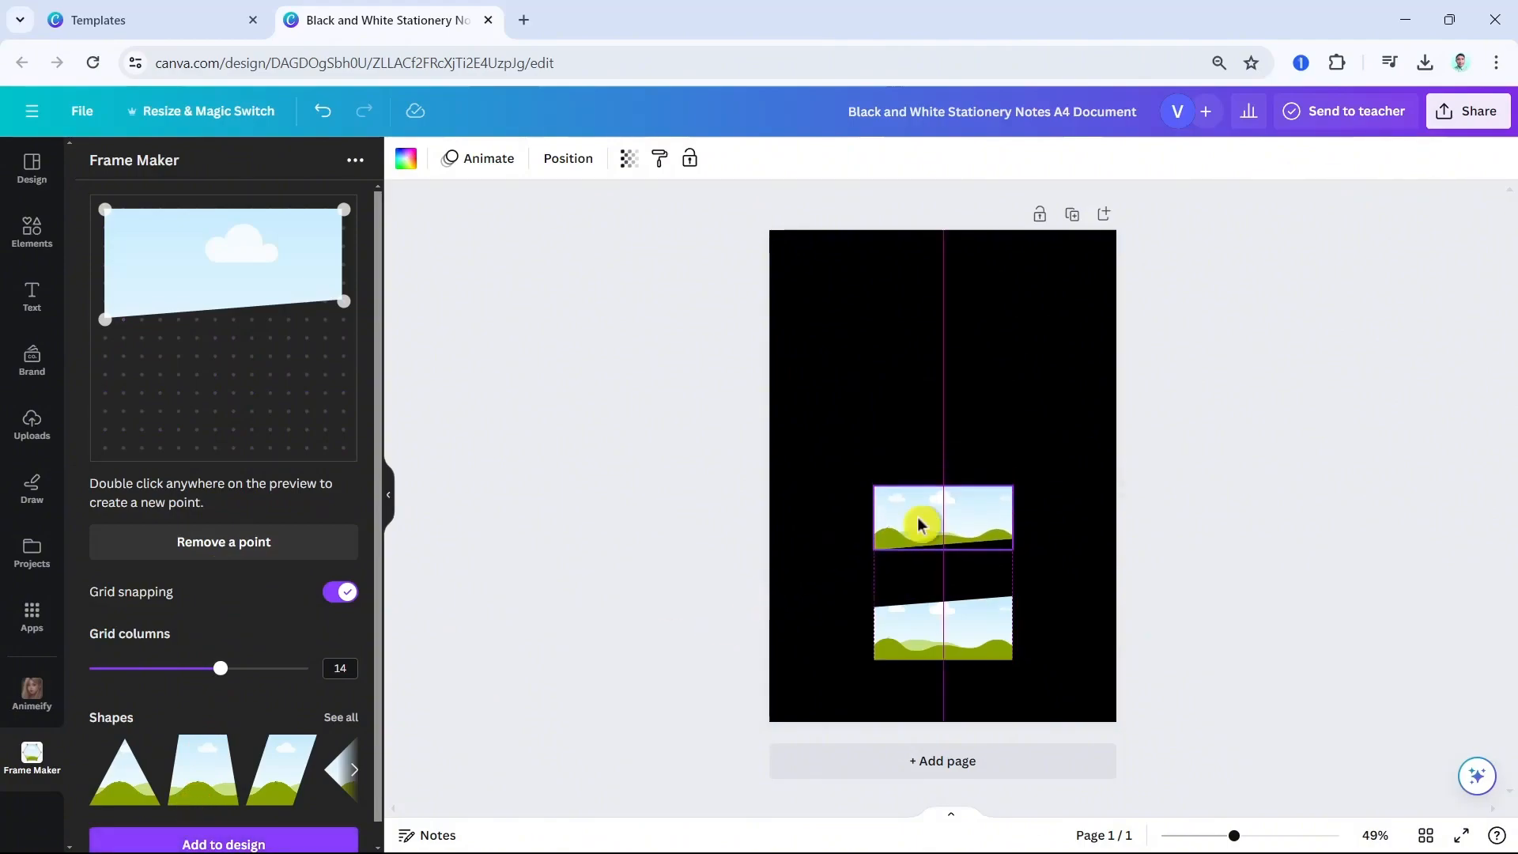
click(668, 418)
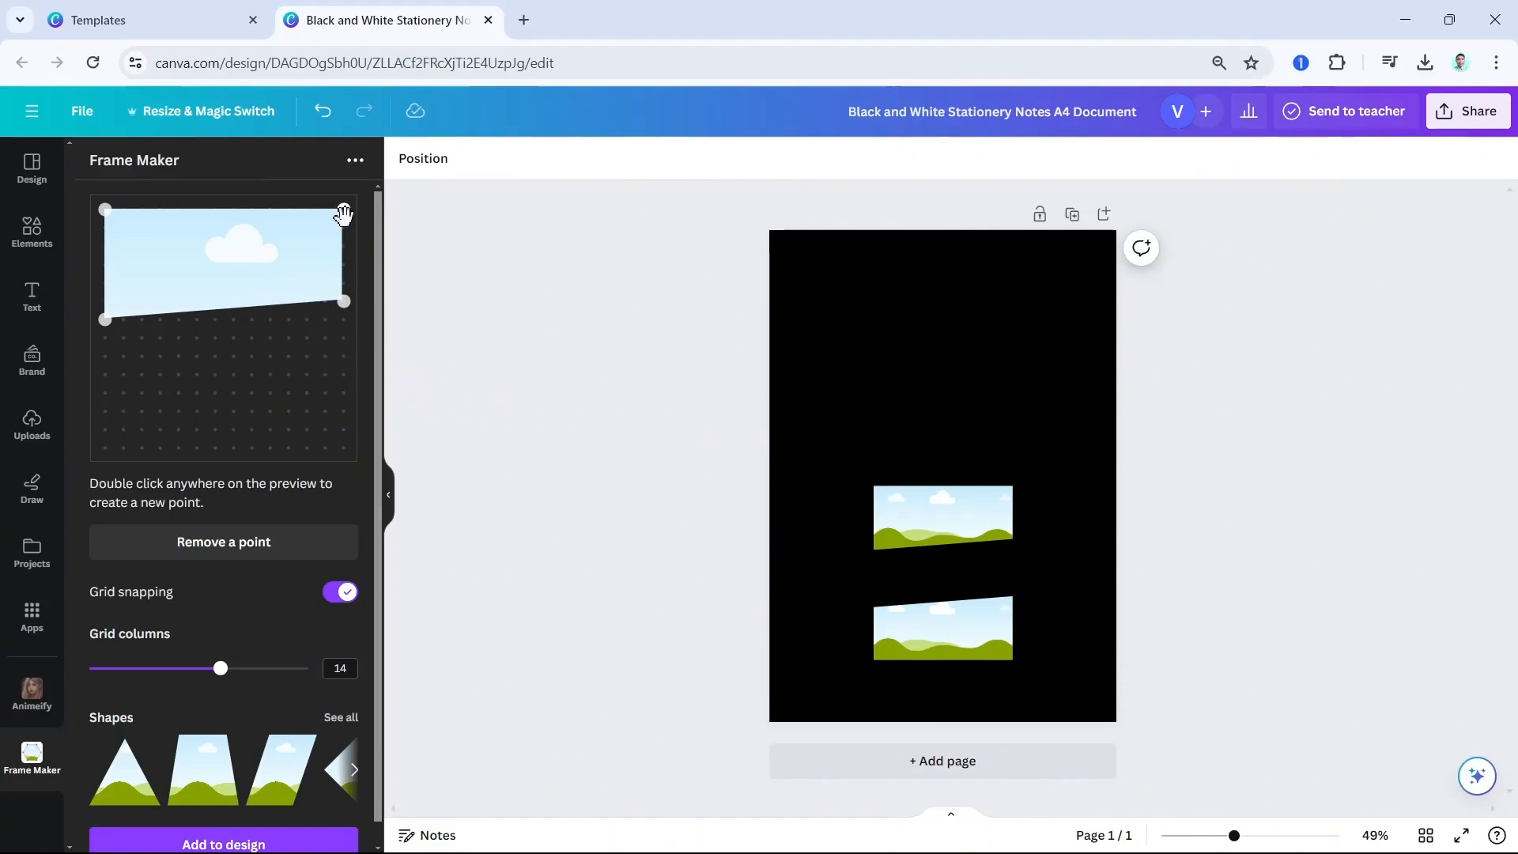
Reshape the frame into a narrow band with parallel slanted edges, add it and position it evenly between the two other frames
drag(343, 209, 343, 245)
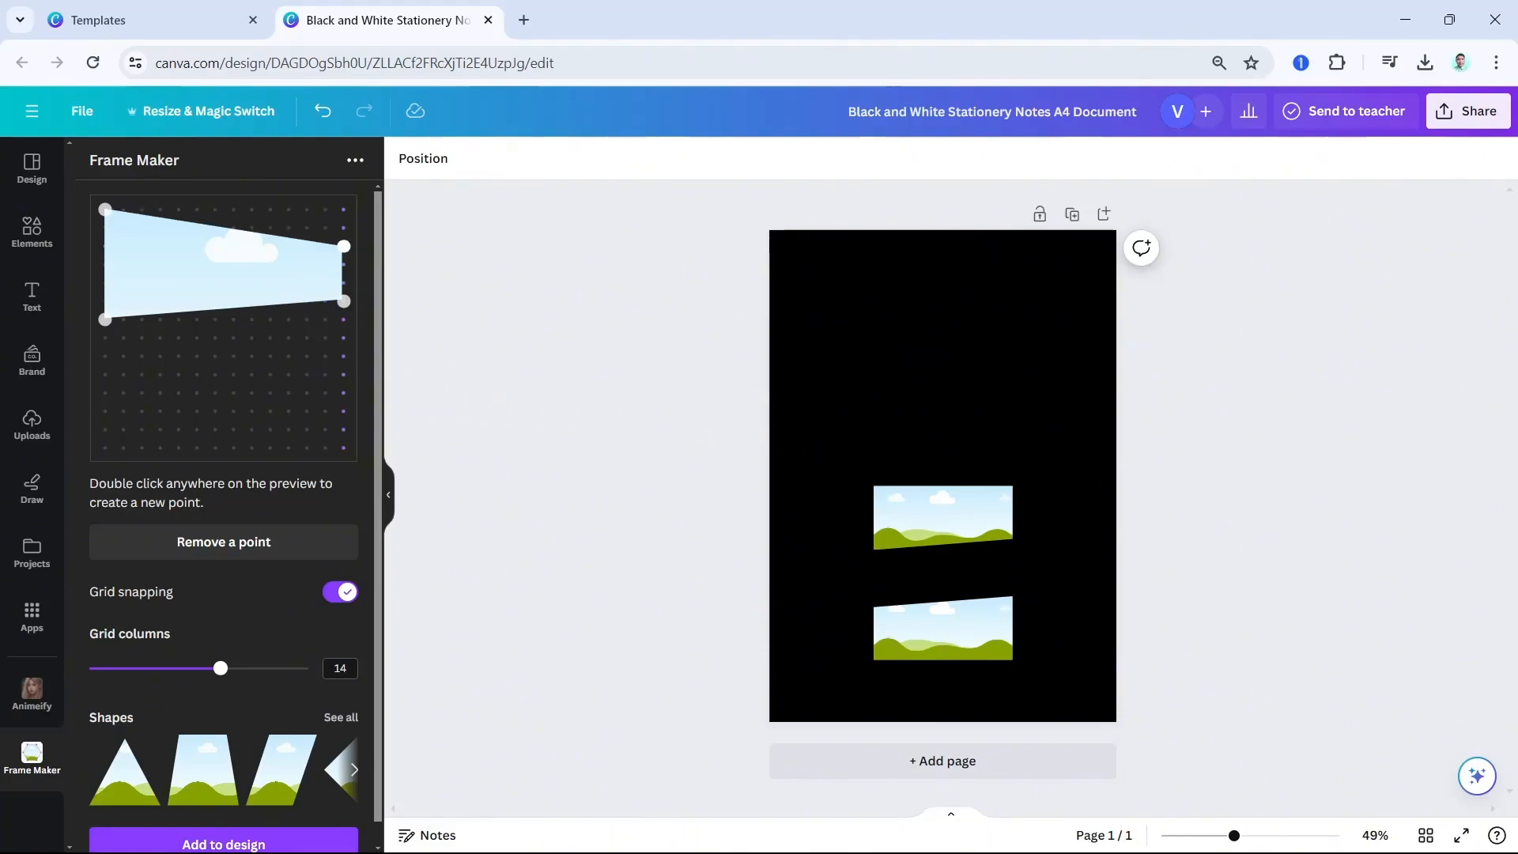
drag(108, 208, 106, 265)
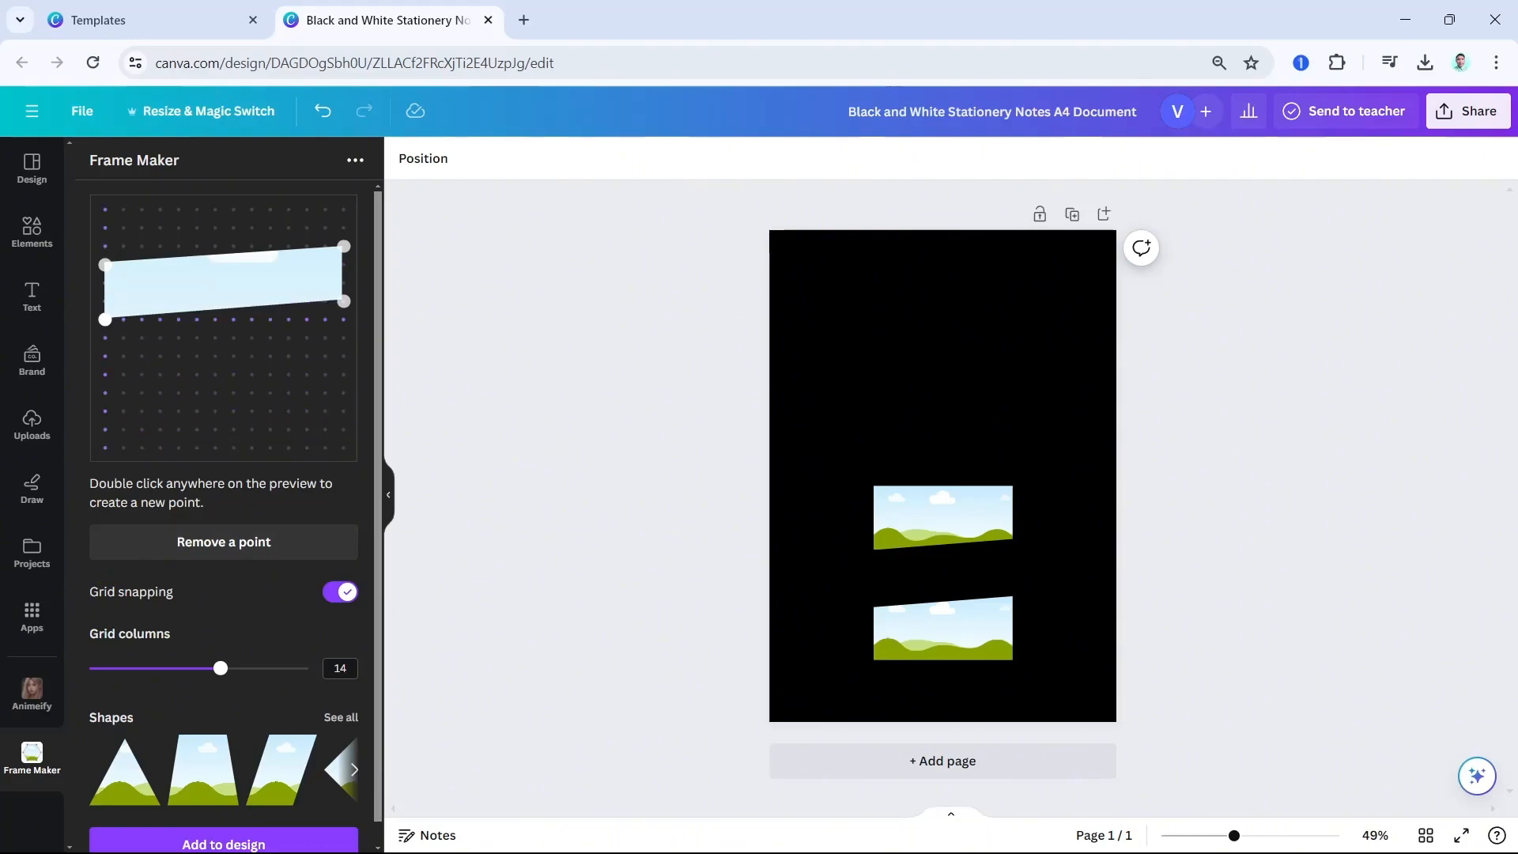
click(233, 841)
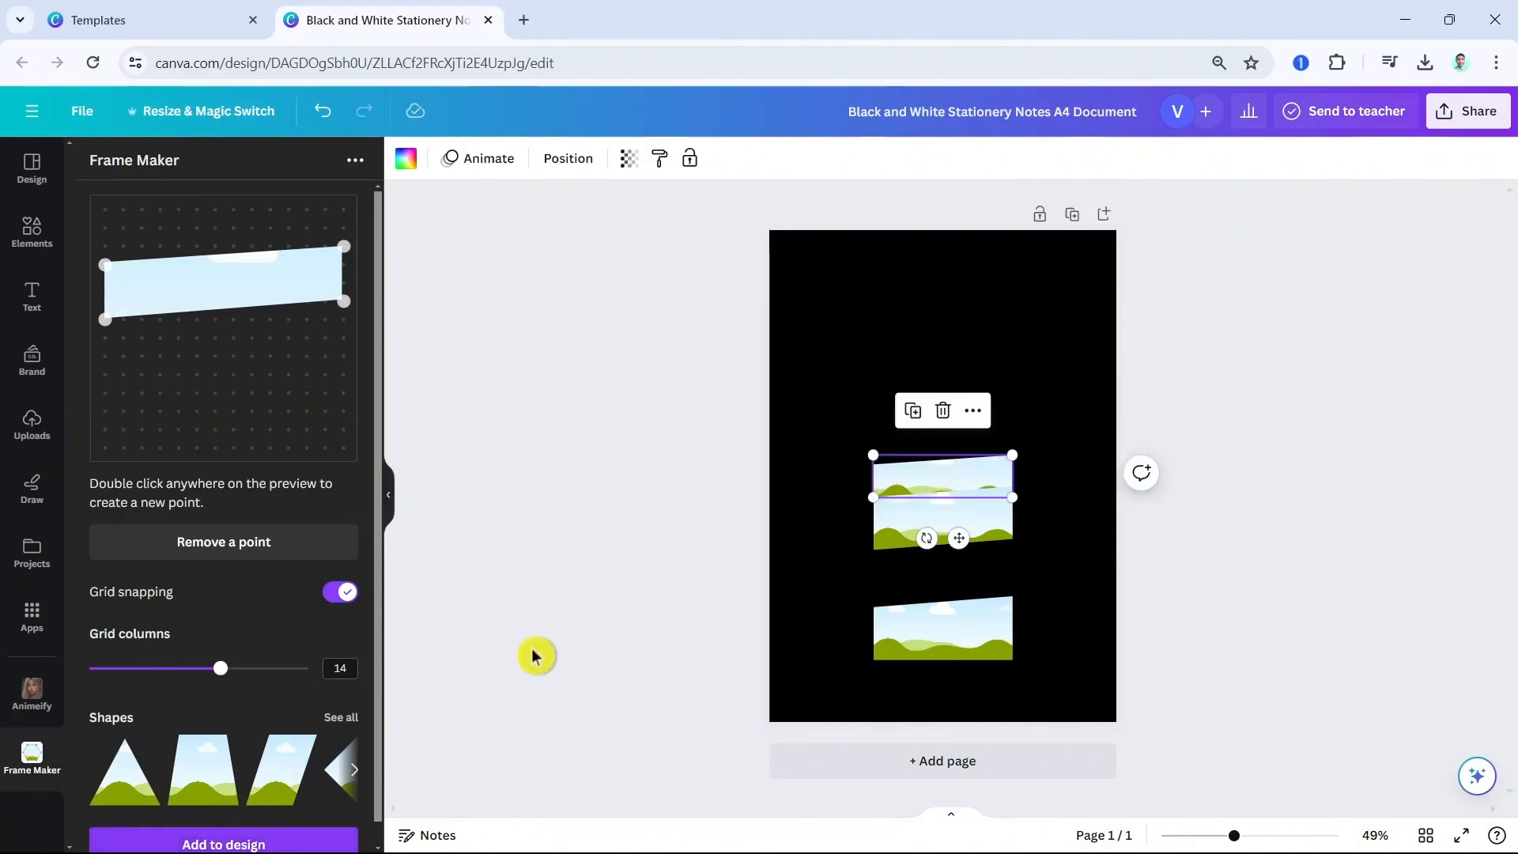
drag(959, 538, 958, 641)
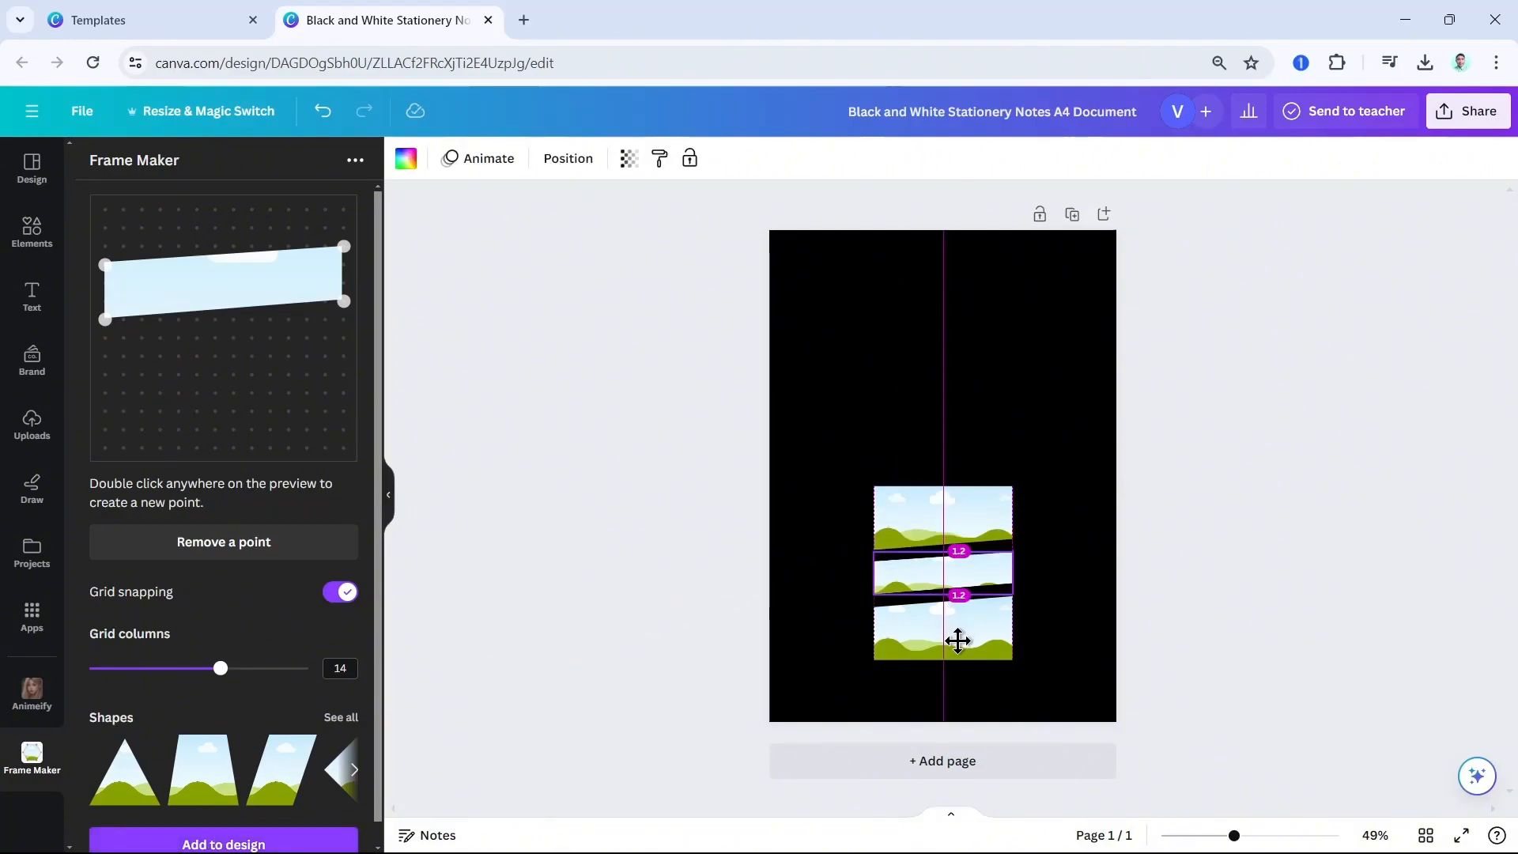
click(802, 531)
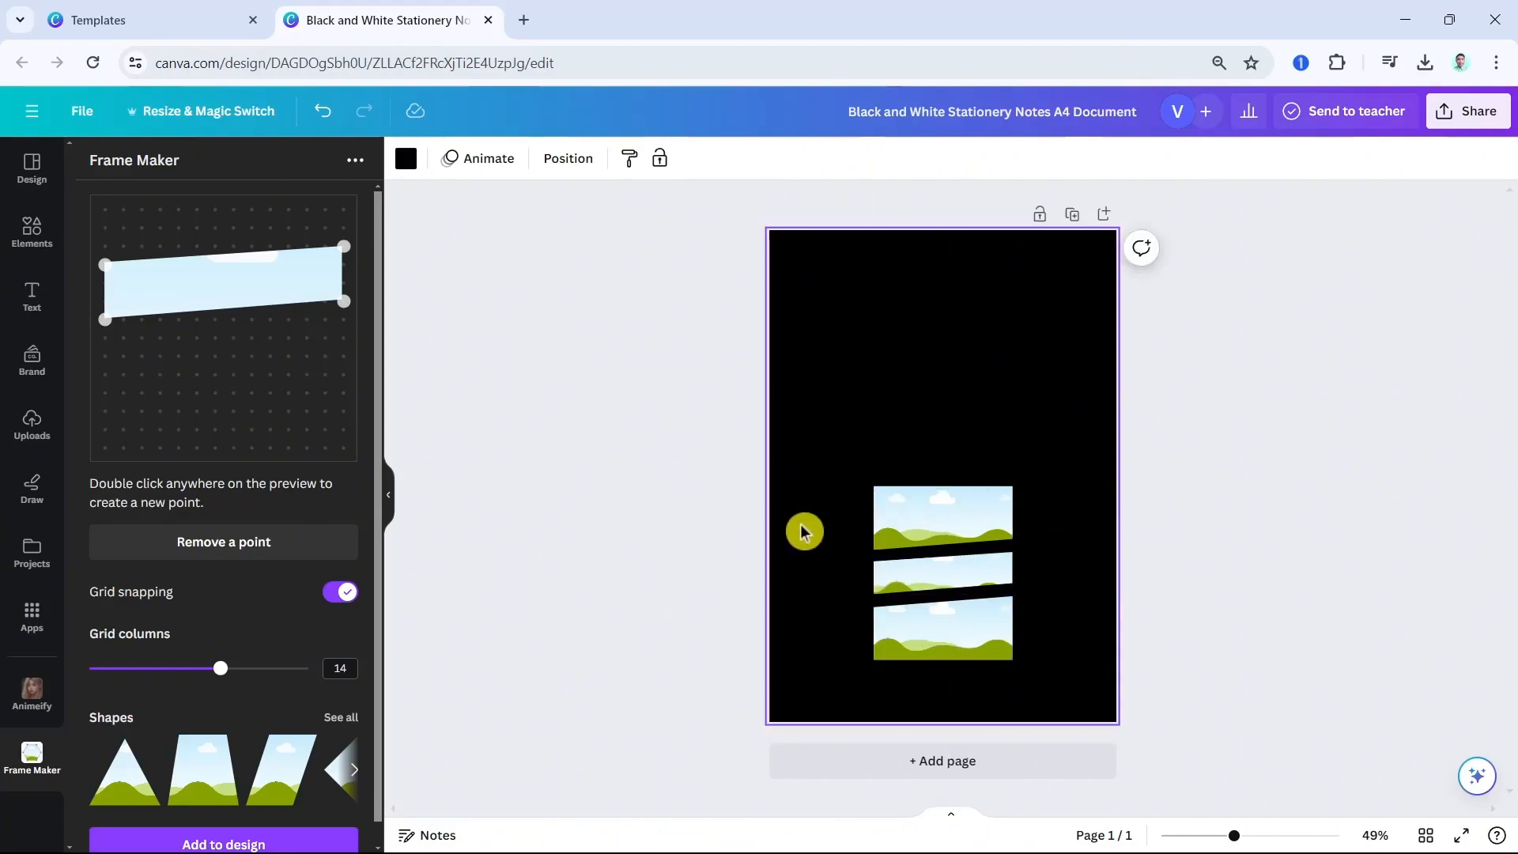
Select all three frames, enlarge them together to nearly the page width and centre them on the page
drag(822, 456, 1062, 685)
drag(874, 484, 697, 324)
drag(890, 375, 935, 308)
drag(1056, 591, 1128, 747)
click(949, 443)
click(664, 245)
drag(664, 245, 1209, 767)
drag(748, 237, 794, 289)
drag(1017, 515, 998, 481)
drag(1117, 688, 1068, 654)
drag(921, 475, 934, 495)
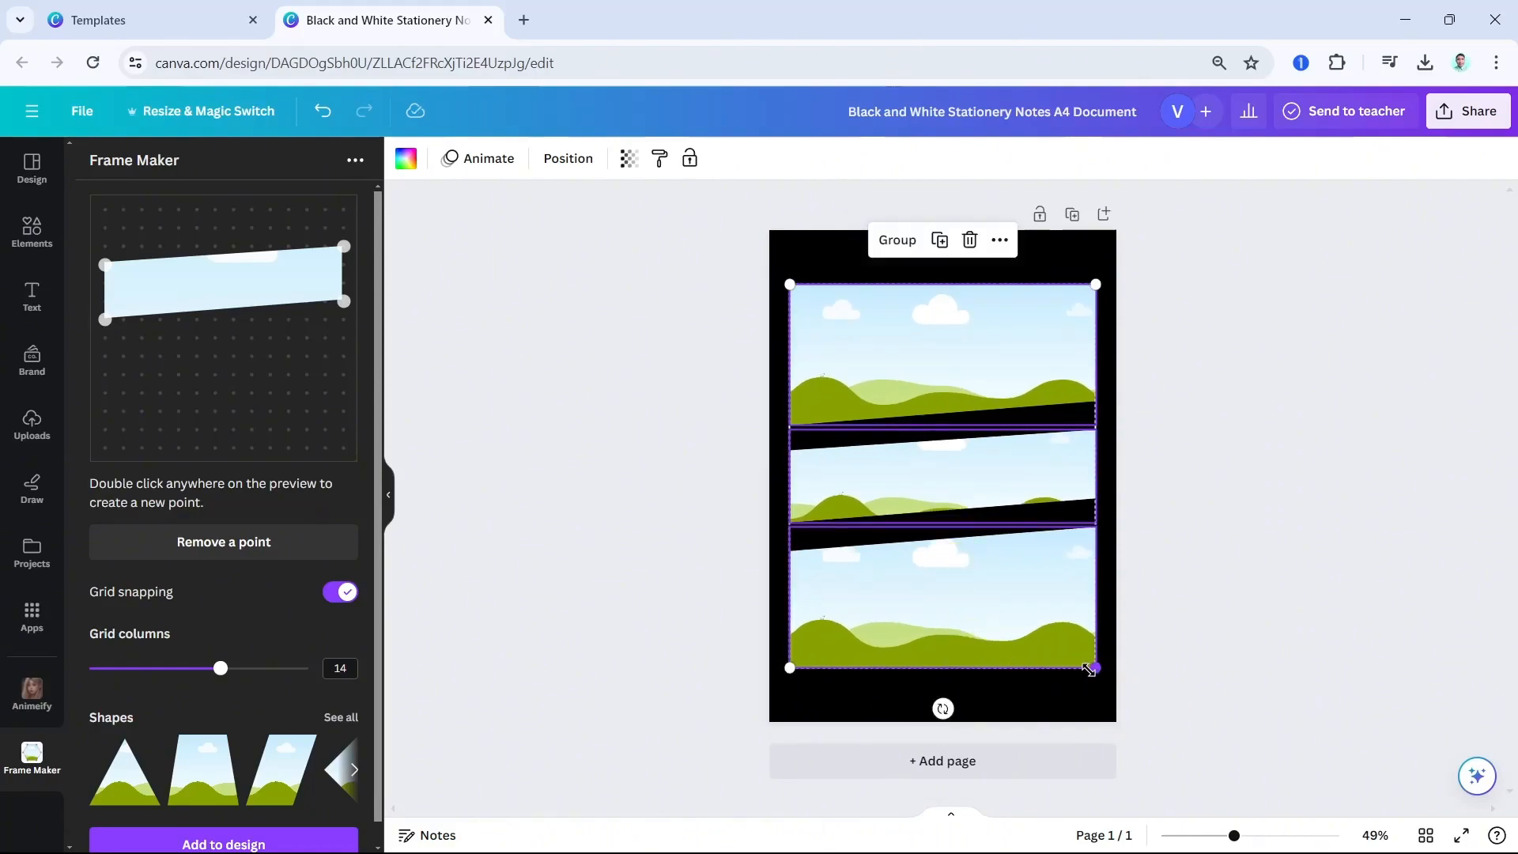
click(1247, 566)
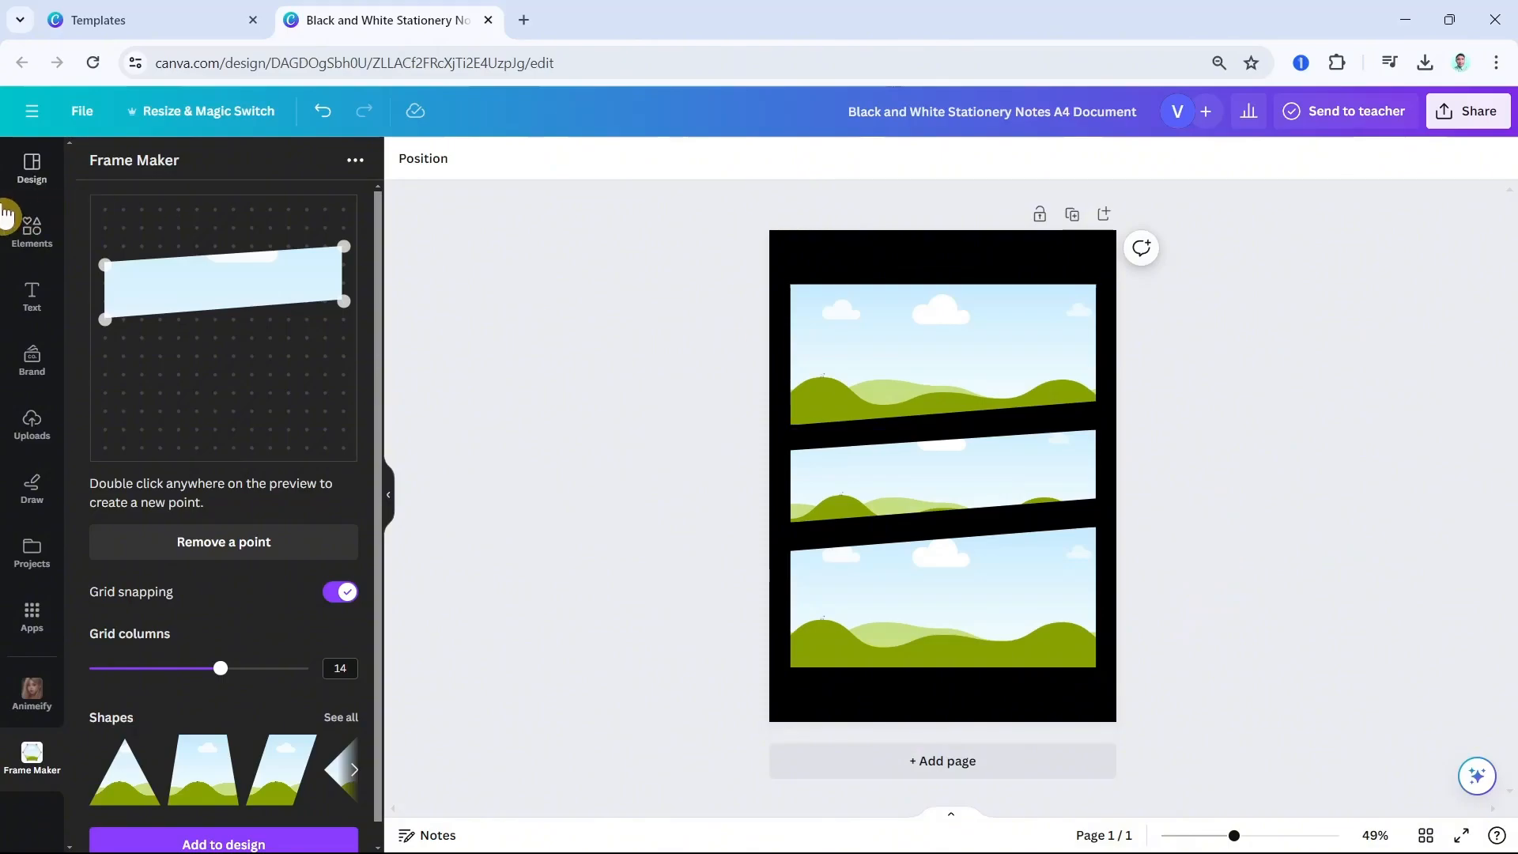
Search the elements for "comic" photos and place the red halftone burst background in the top frame
click(33, 233)
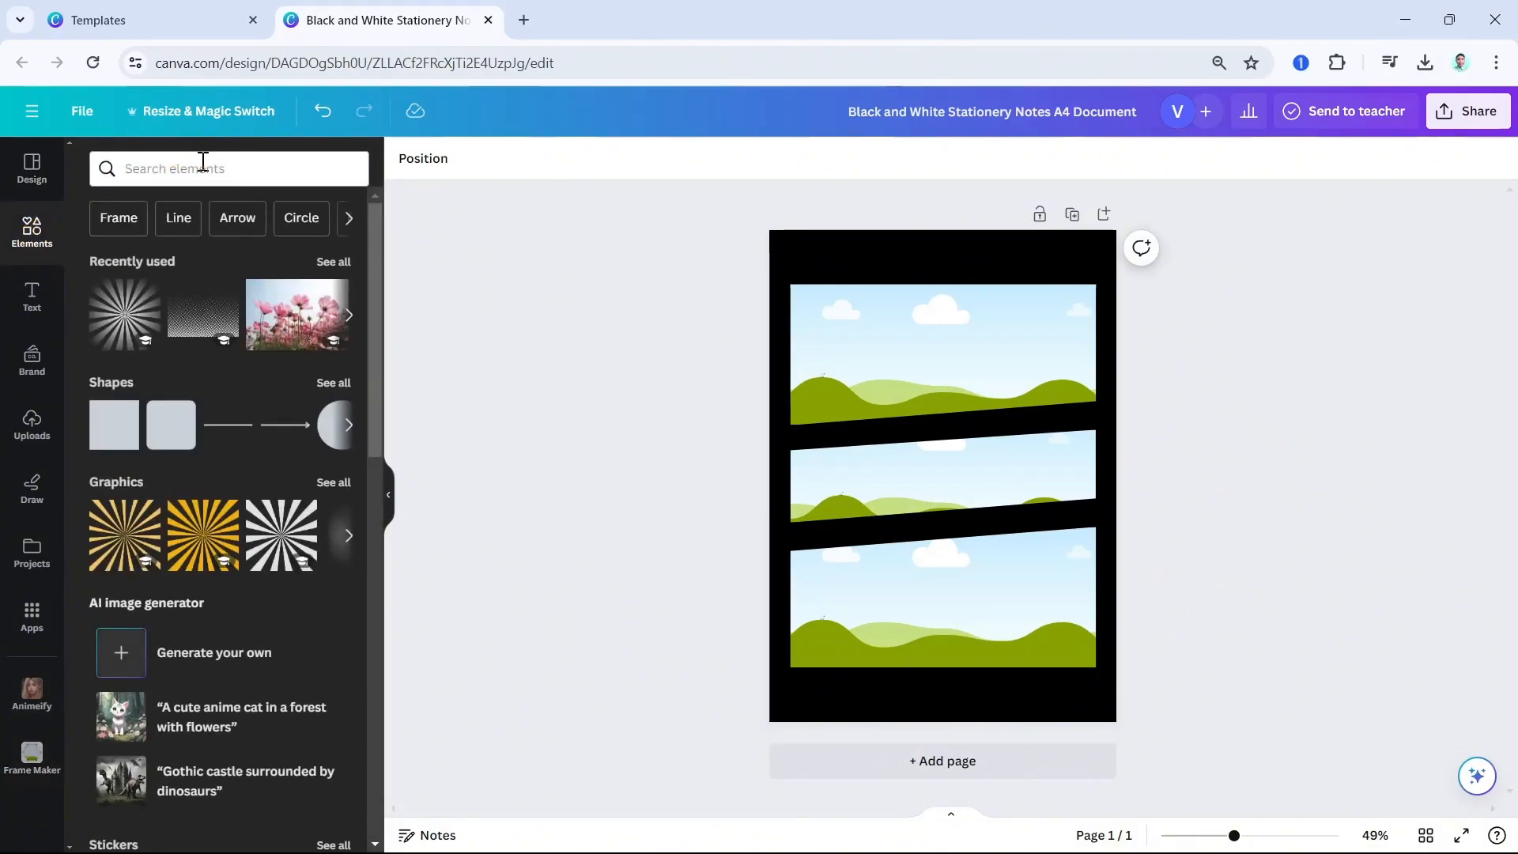
click(205, 166)
text(comic)
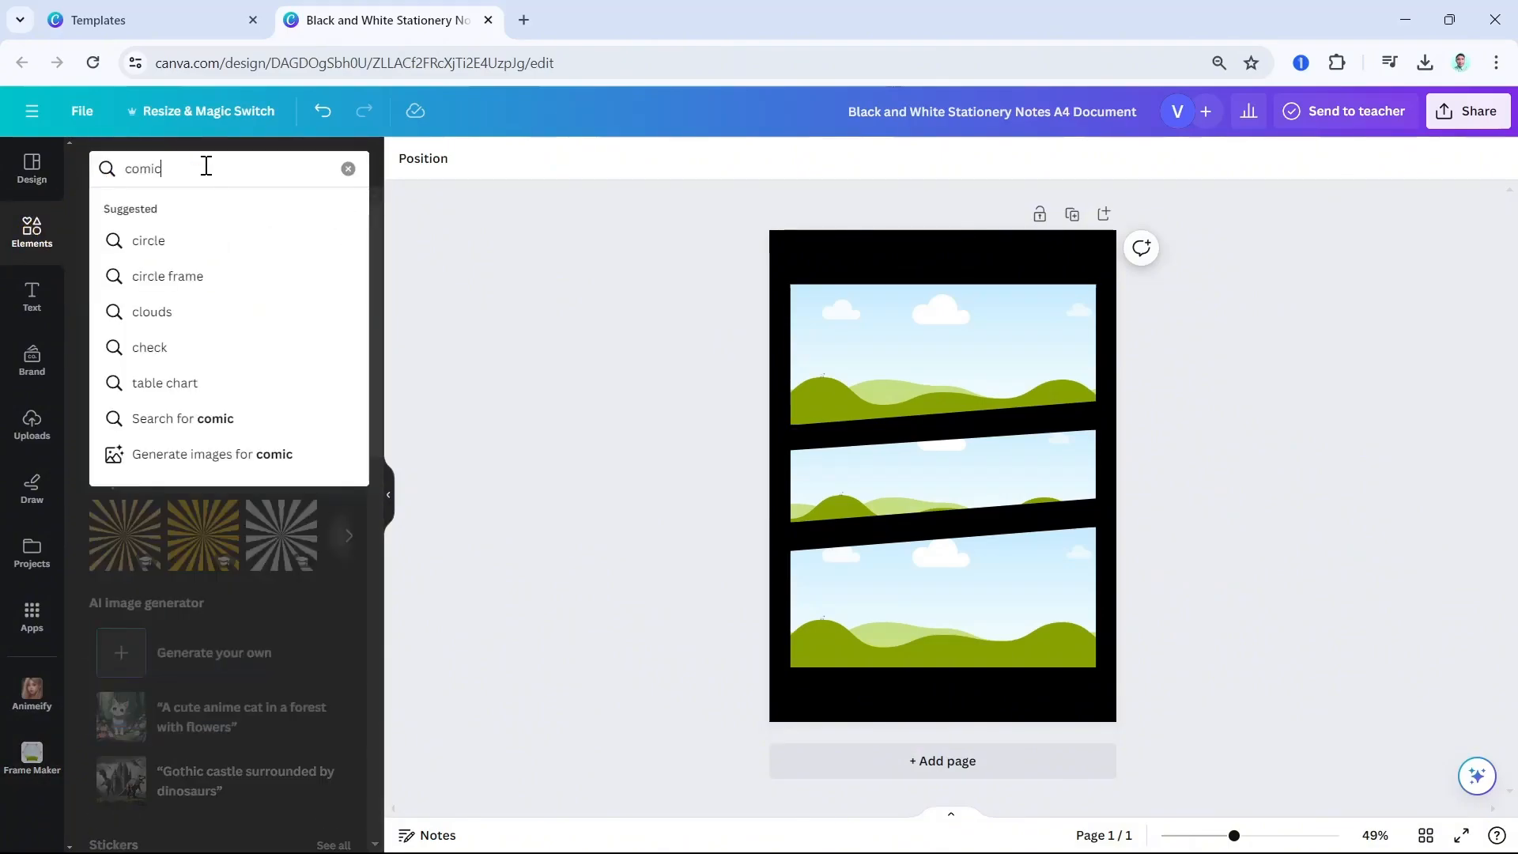
key(Return)
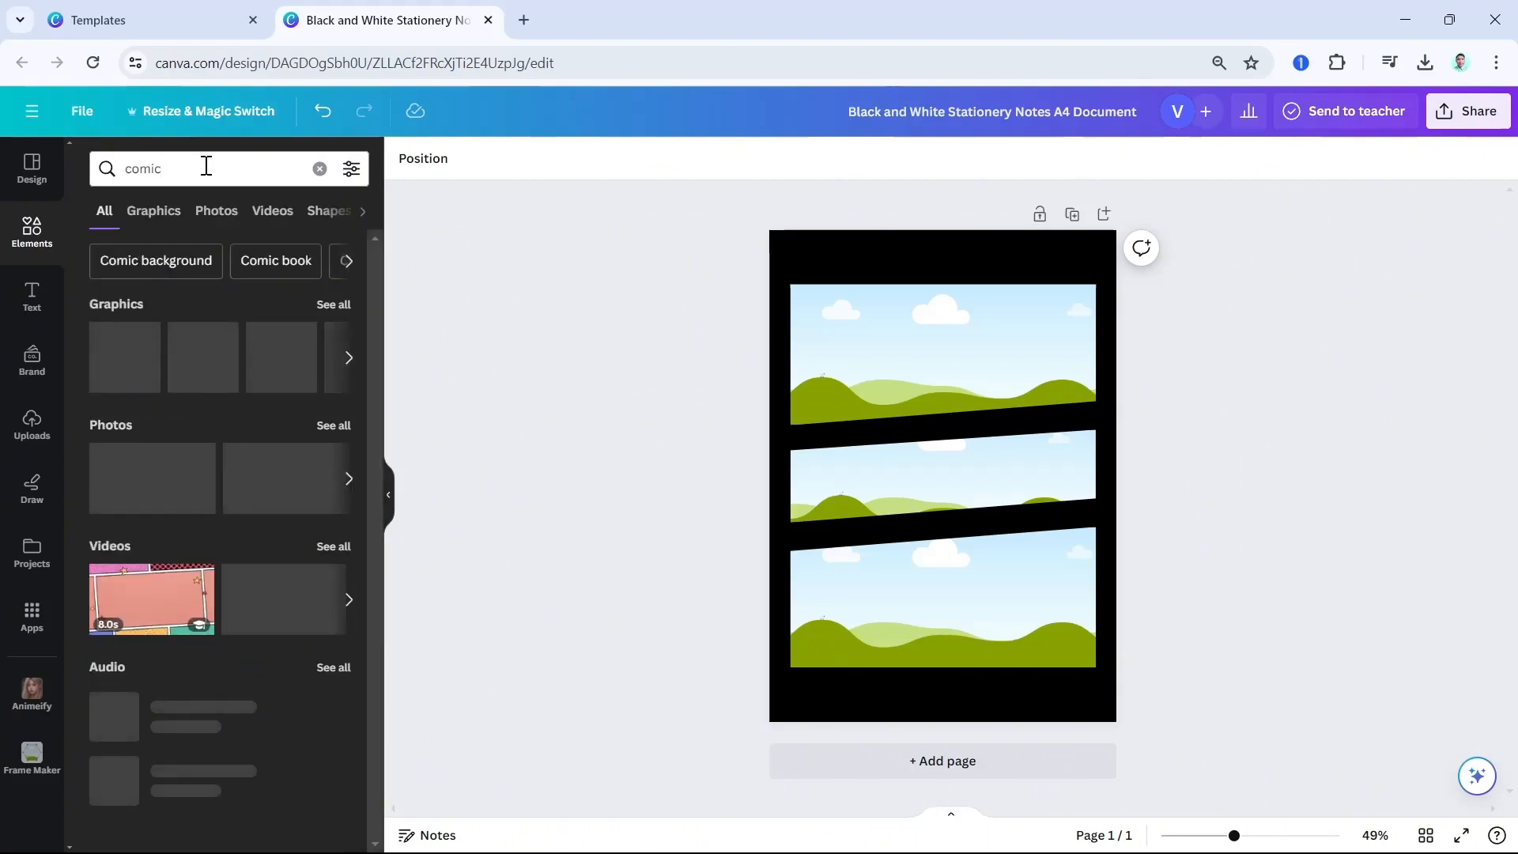
click(207, 227)
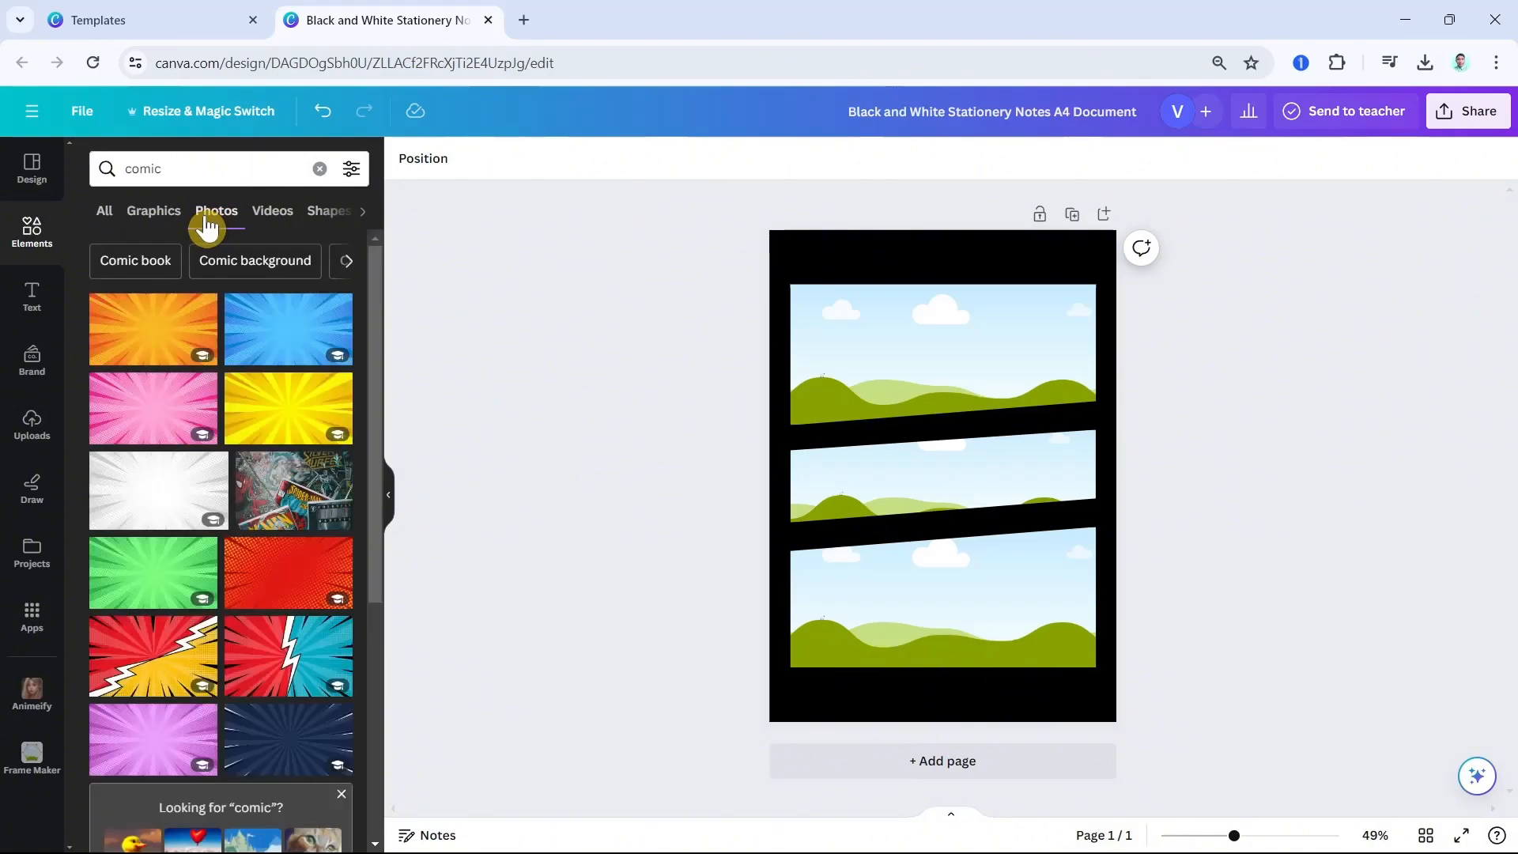
click(288, 577)
drag(879, 503, 897, 380)
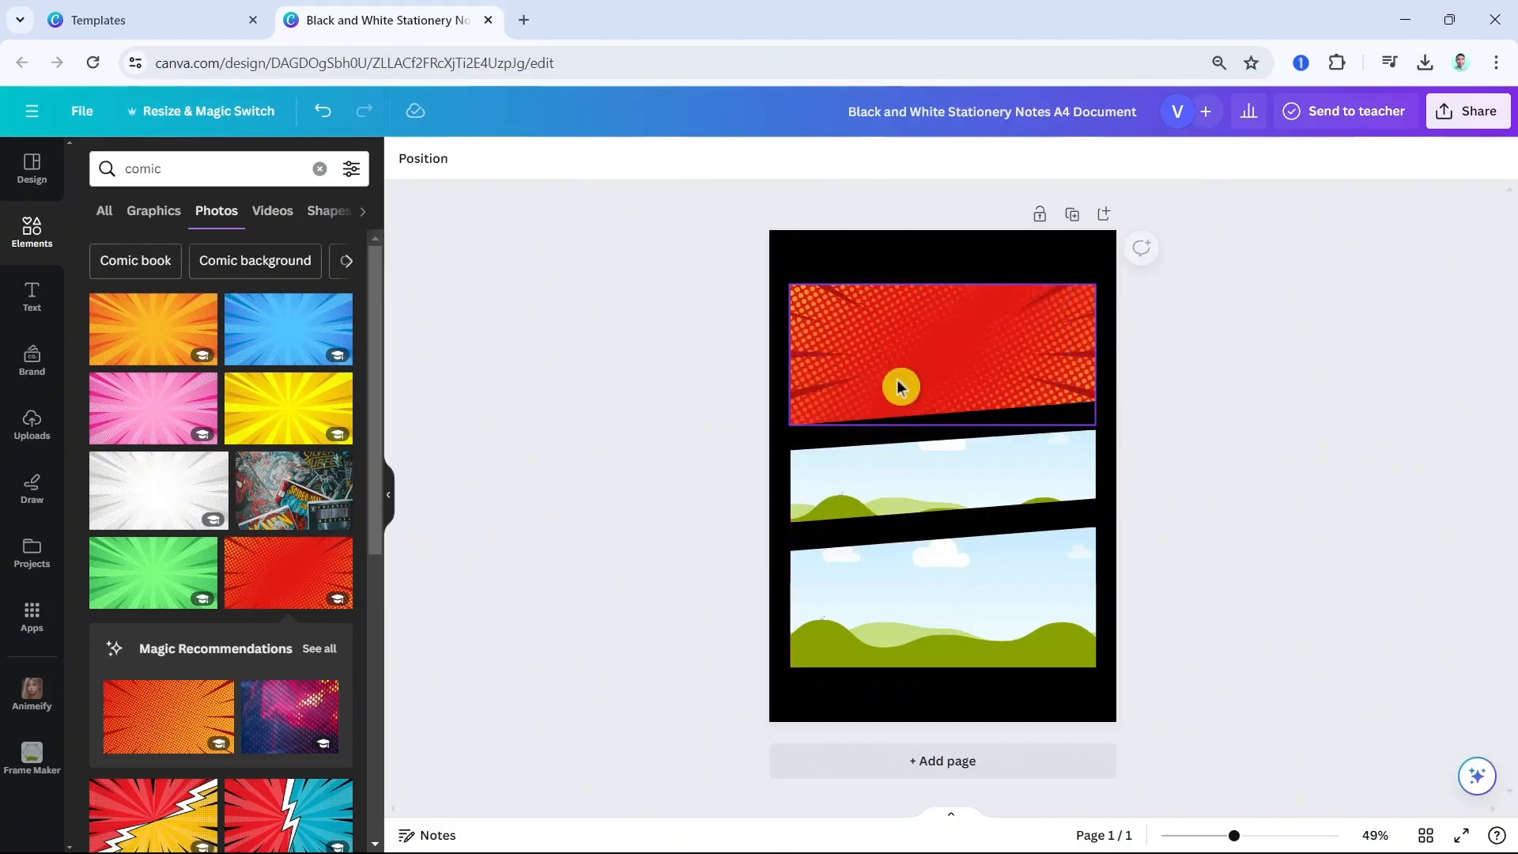
Enlarge the red halftone image inside the top frame and reposition it so its rays fan out diagonally across the panel
double_click(897, 381)
drag(791, 442, 485, 554)
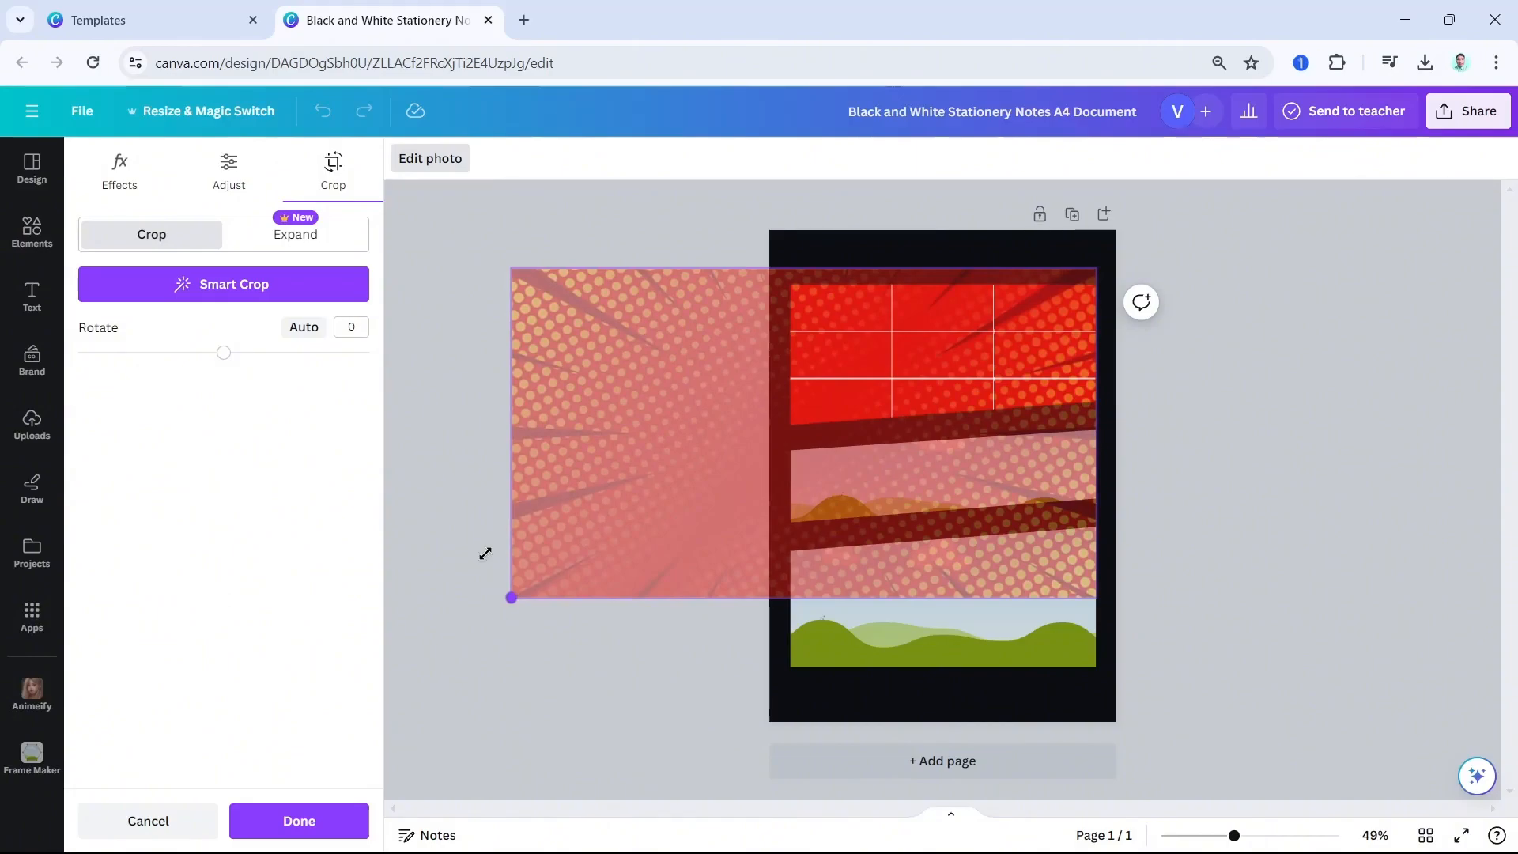
drag(857, 478, 850, 504)
click(1285, 466)
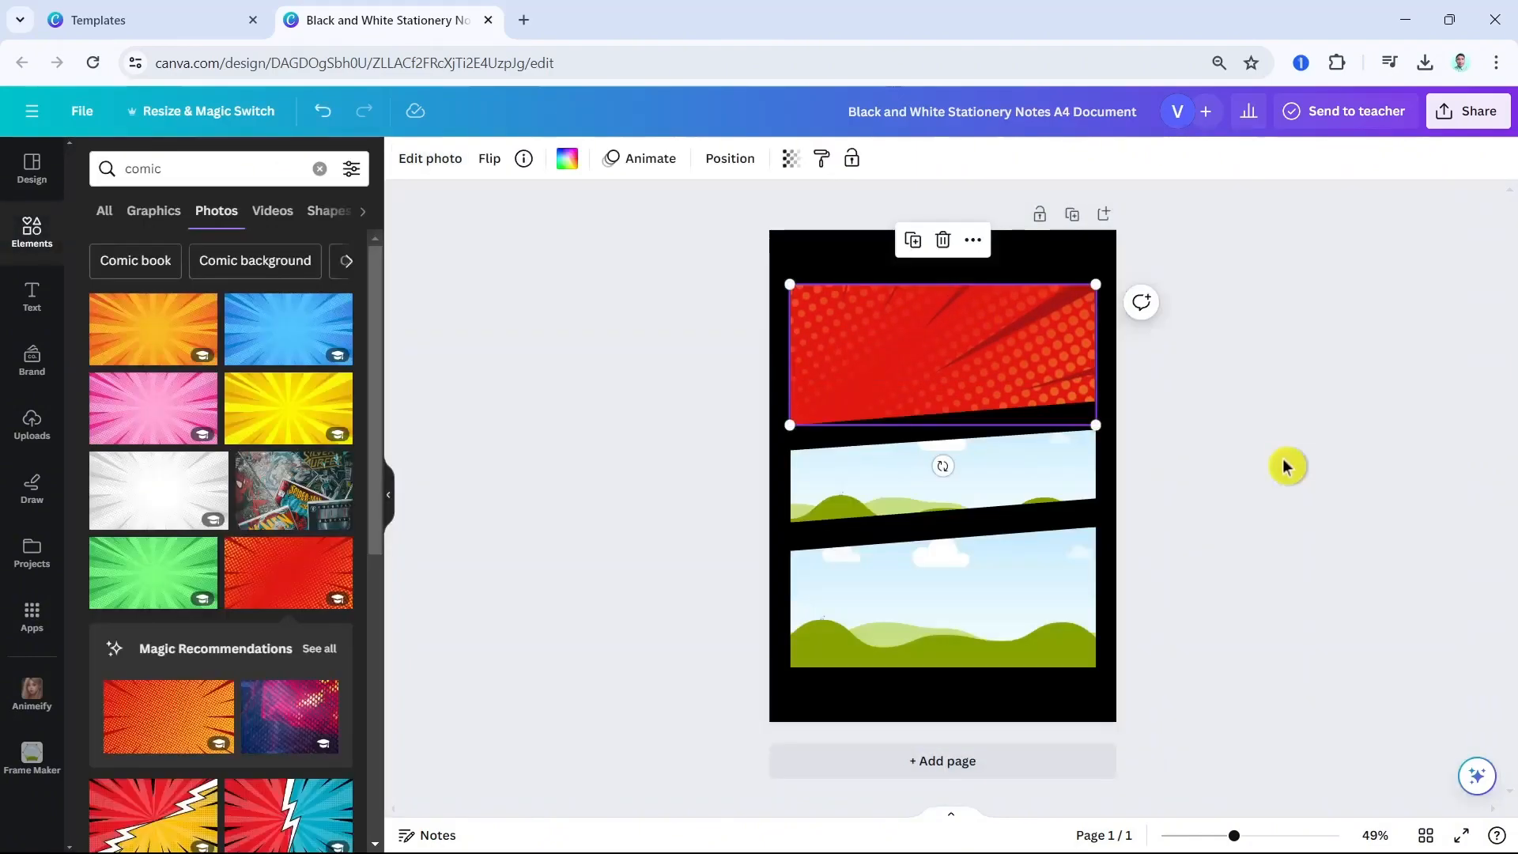
Place the blue halftone burst in the bottom frame, then enlarge and shift it so one corner of the burst fills the panel
click(304, 348)
drag(921, 498, 908, 617)
double_click(906, 611)
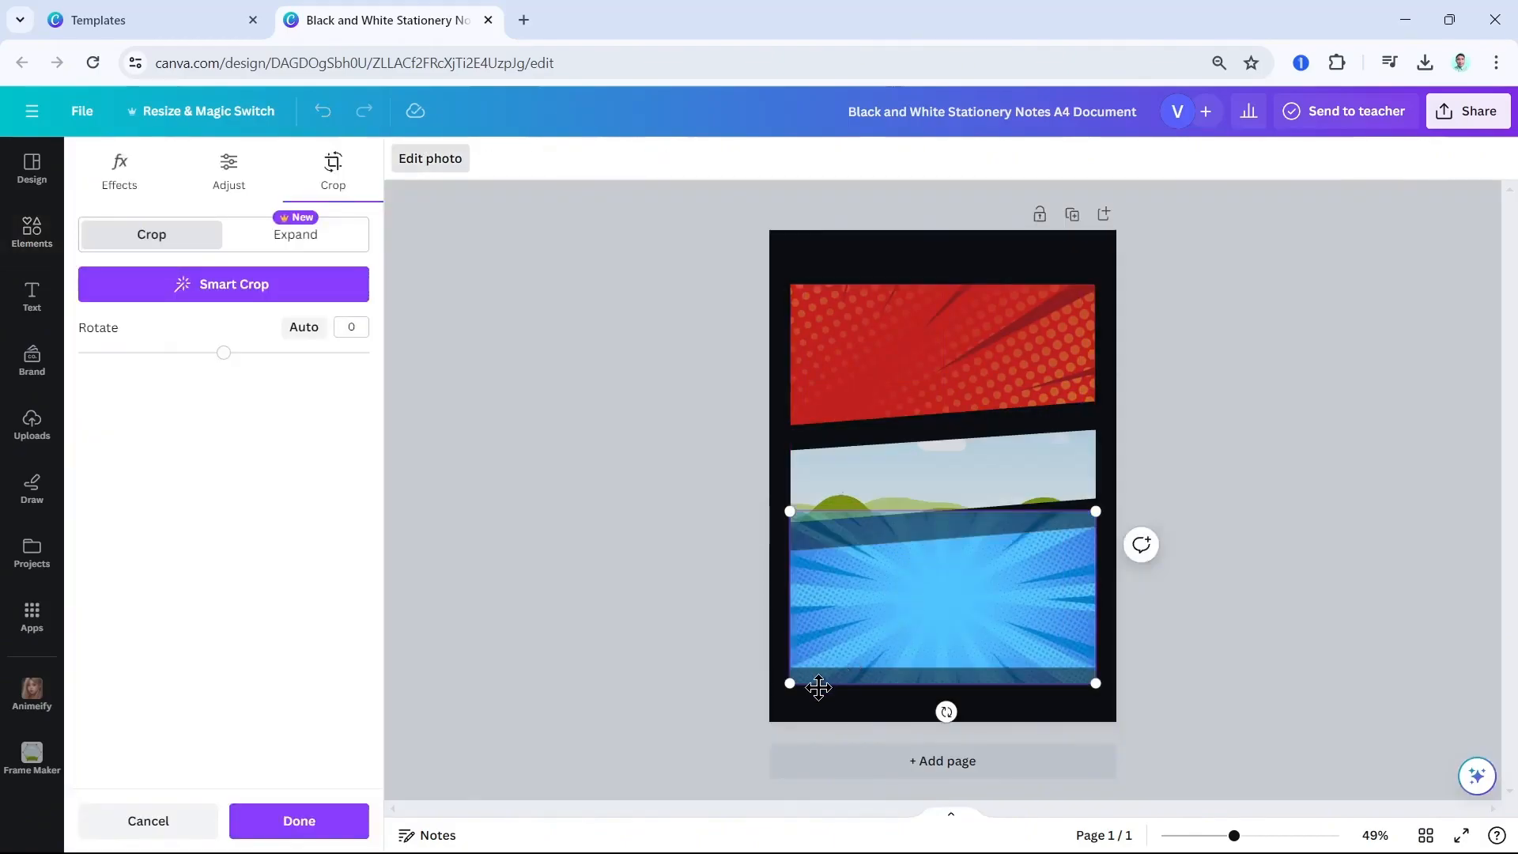
drag(785, 505, 547, 350)
drag(758, 553, 832, 494)
click(1311, 461)
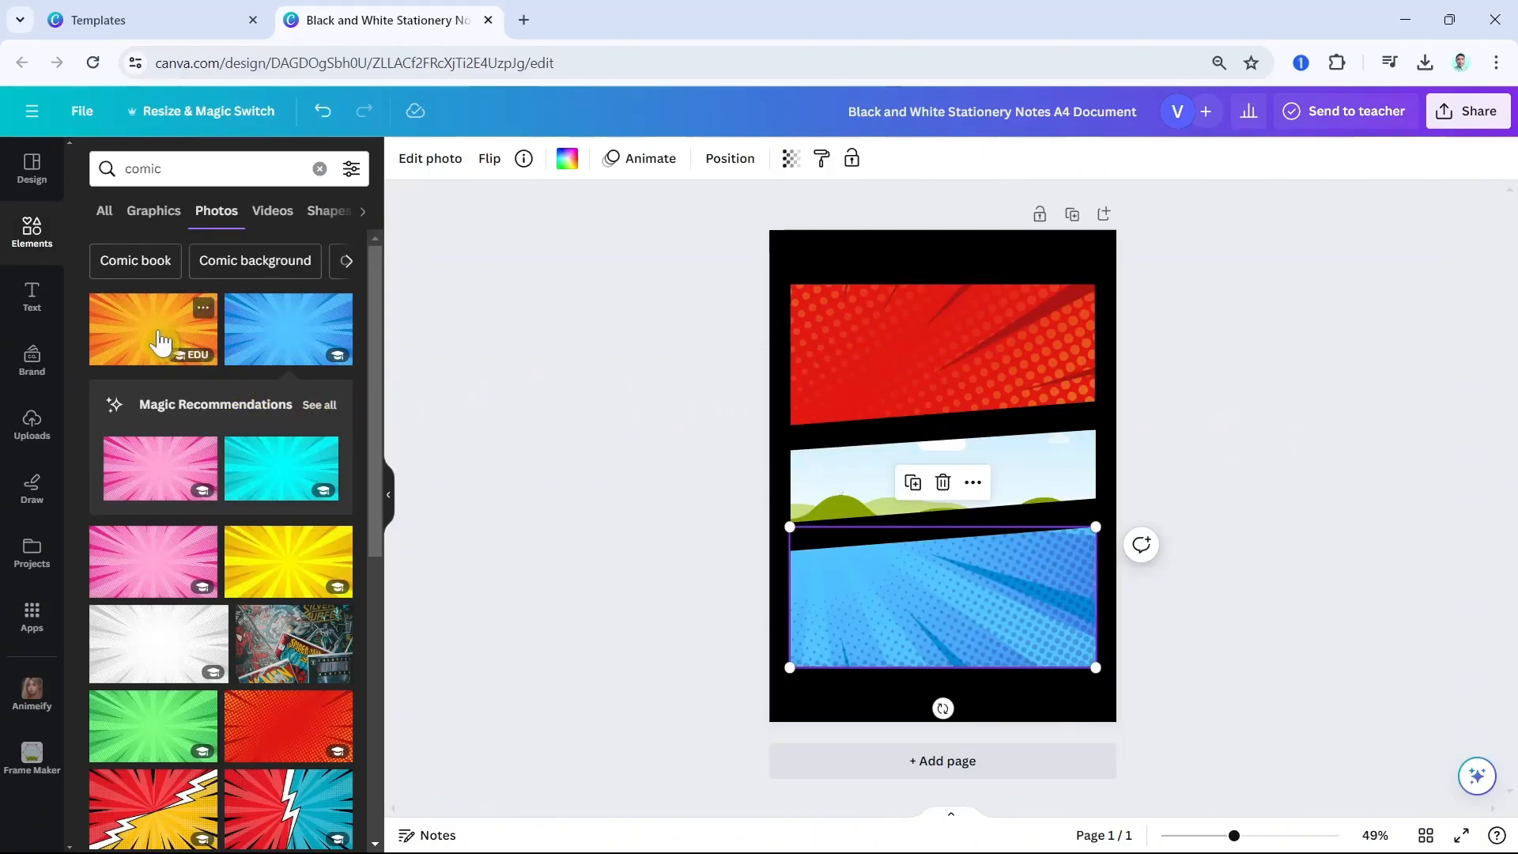
Place the yellow burst in the middle frame, then enlarge and reposition it so the burst's centre sits at the panel's left edge
click(281, 565)
drag(906, 472, 896, 471)
double_click(896, 472)
drag(787, 562, 511, 718)
drag(878, 522, 957, 441)
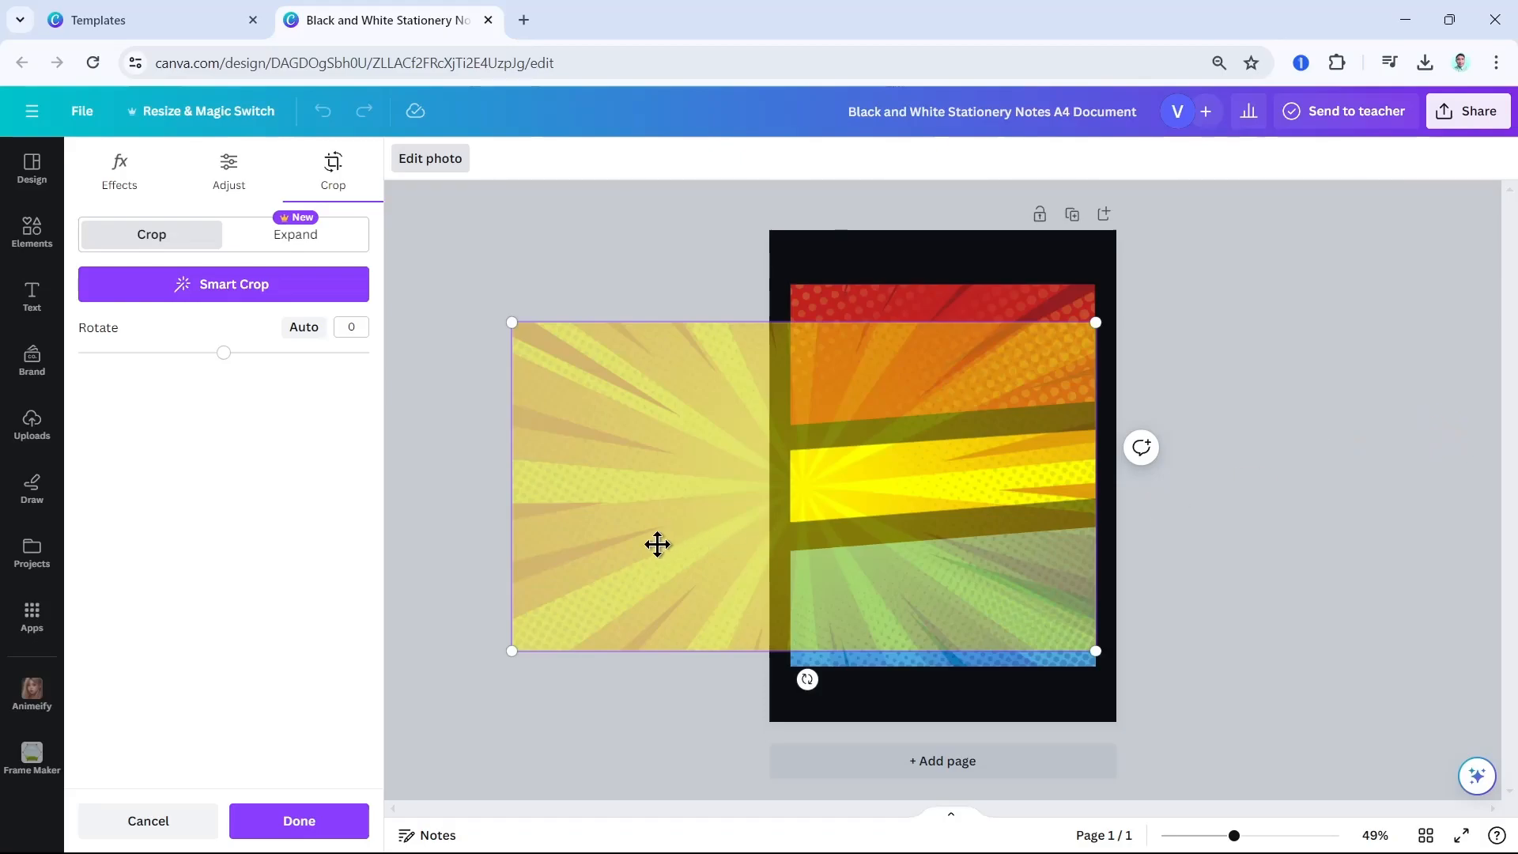
drag(508, 650, 487, 655)
click(1295, 474)
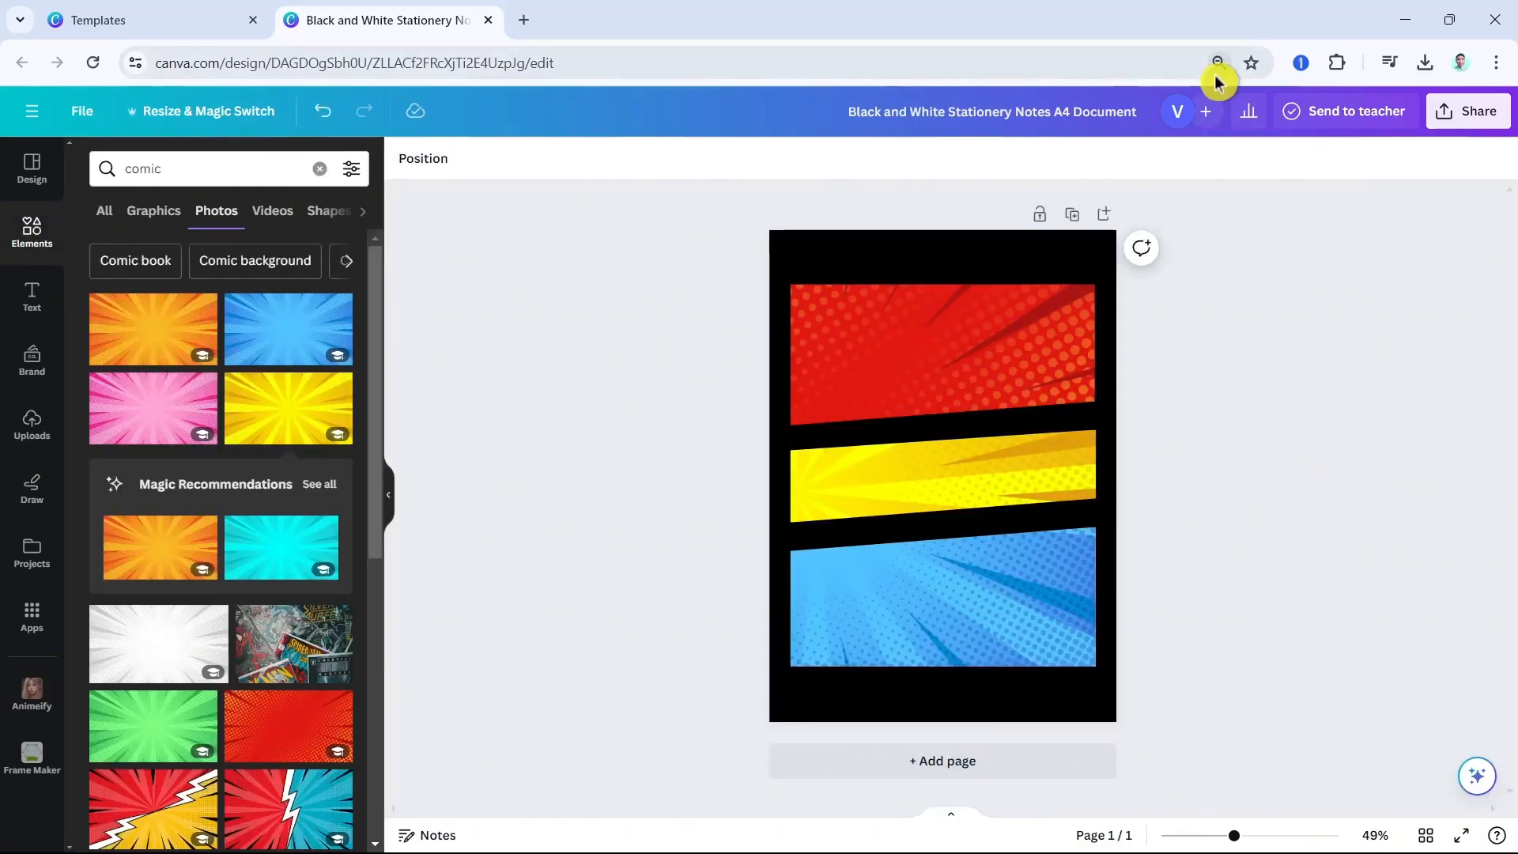
Download the design as a PNG with a transparent background and save the file
click(1457, 122)
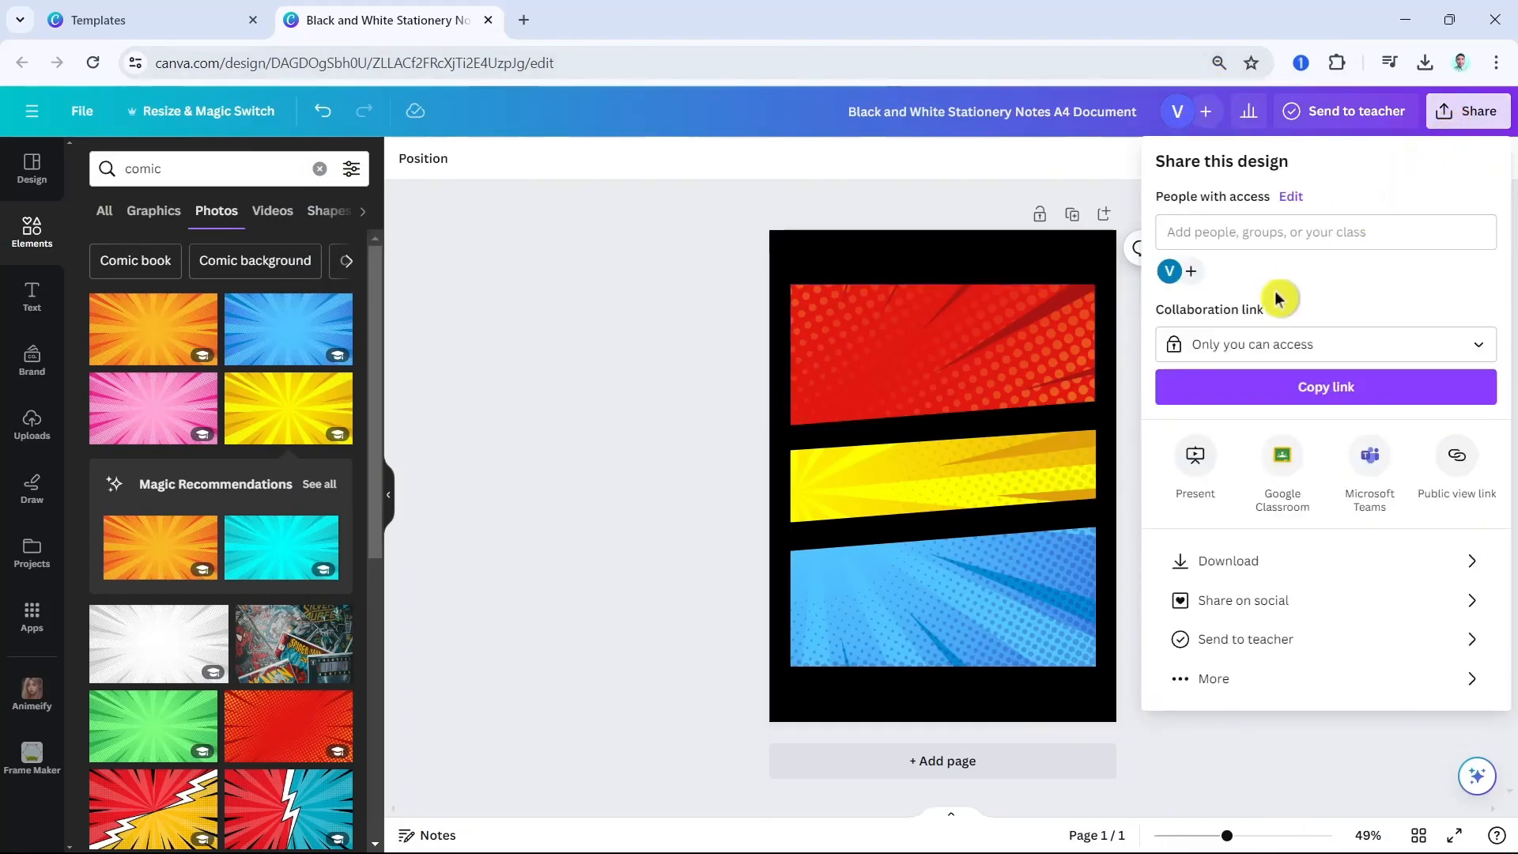
click(1201, 563)
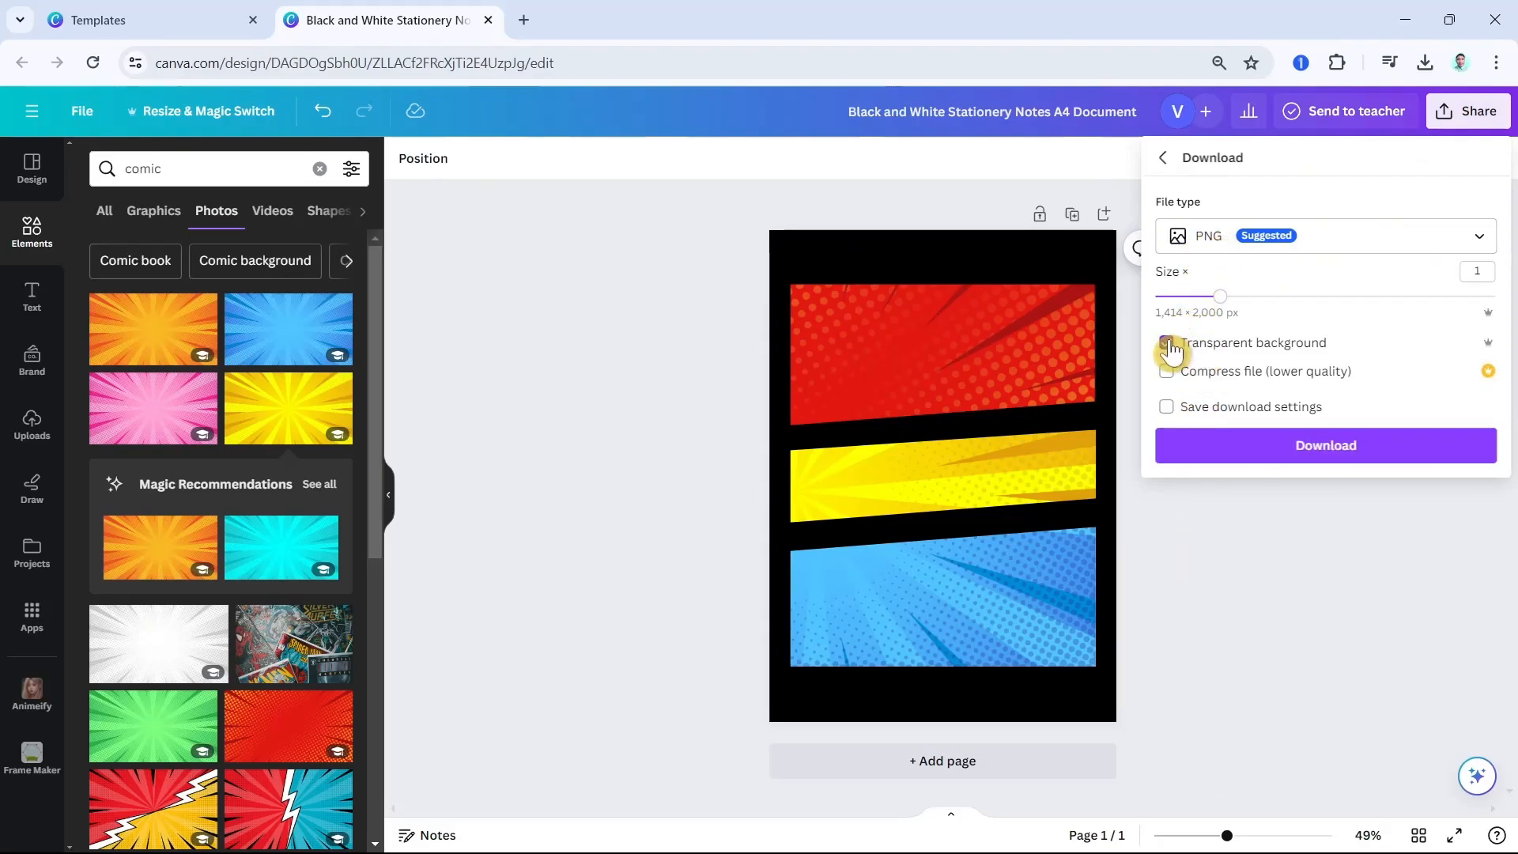
click(1226, 449)
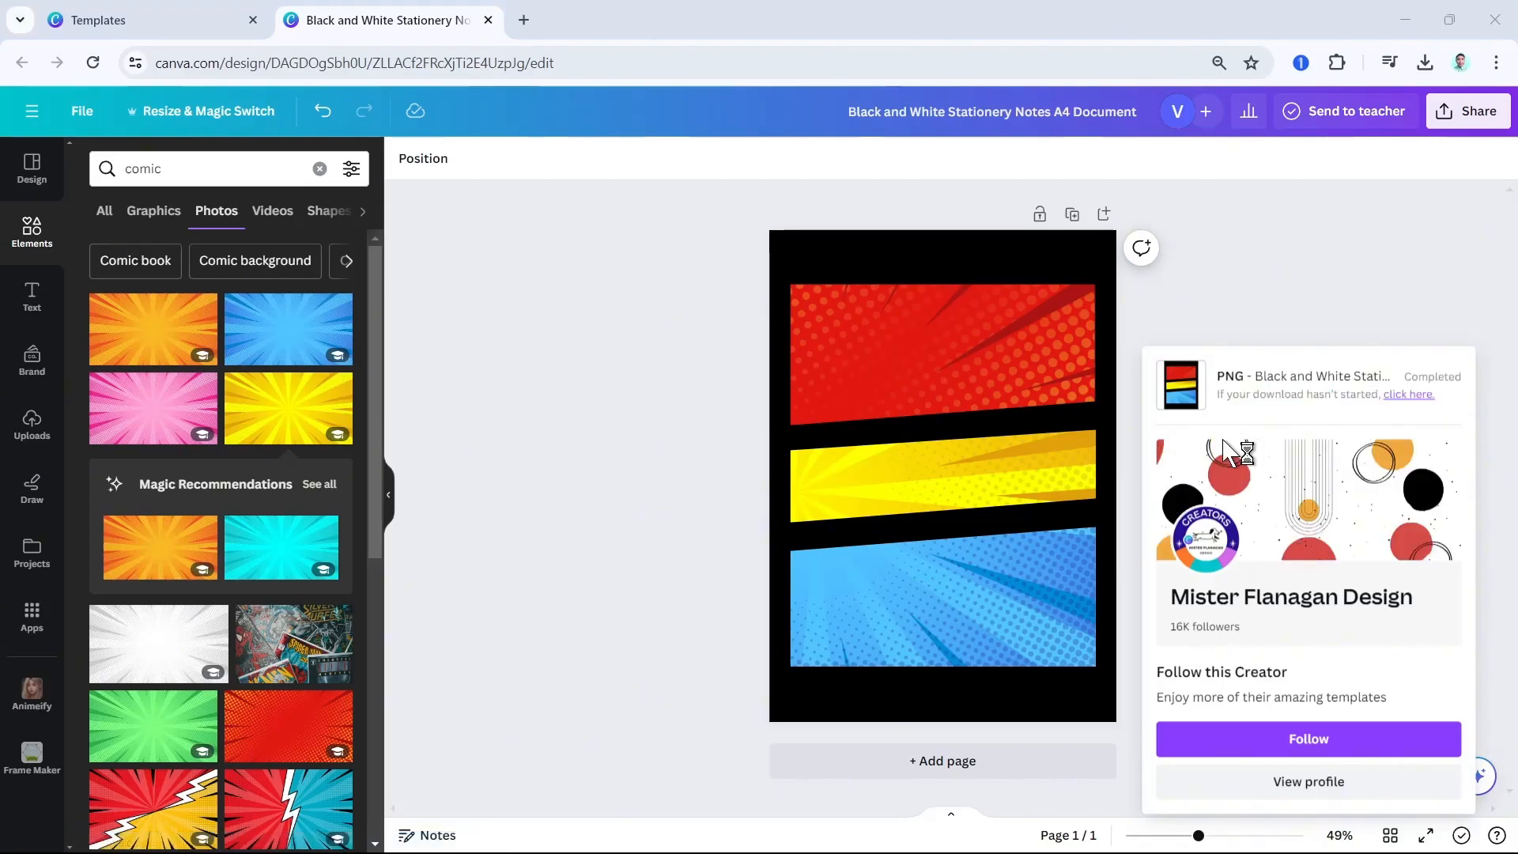
click(759, 664)
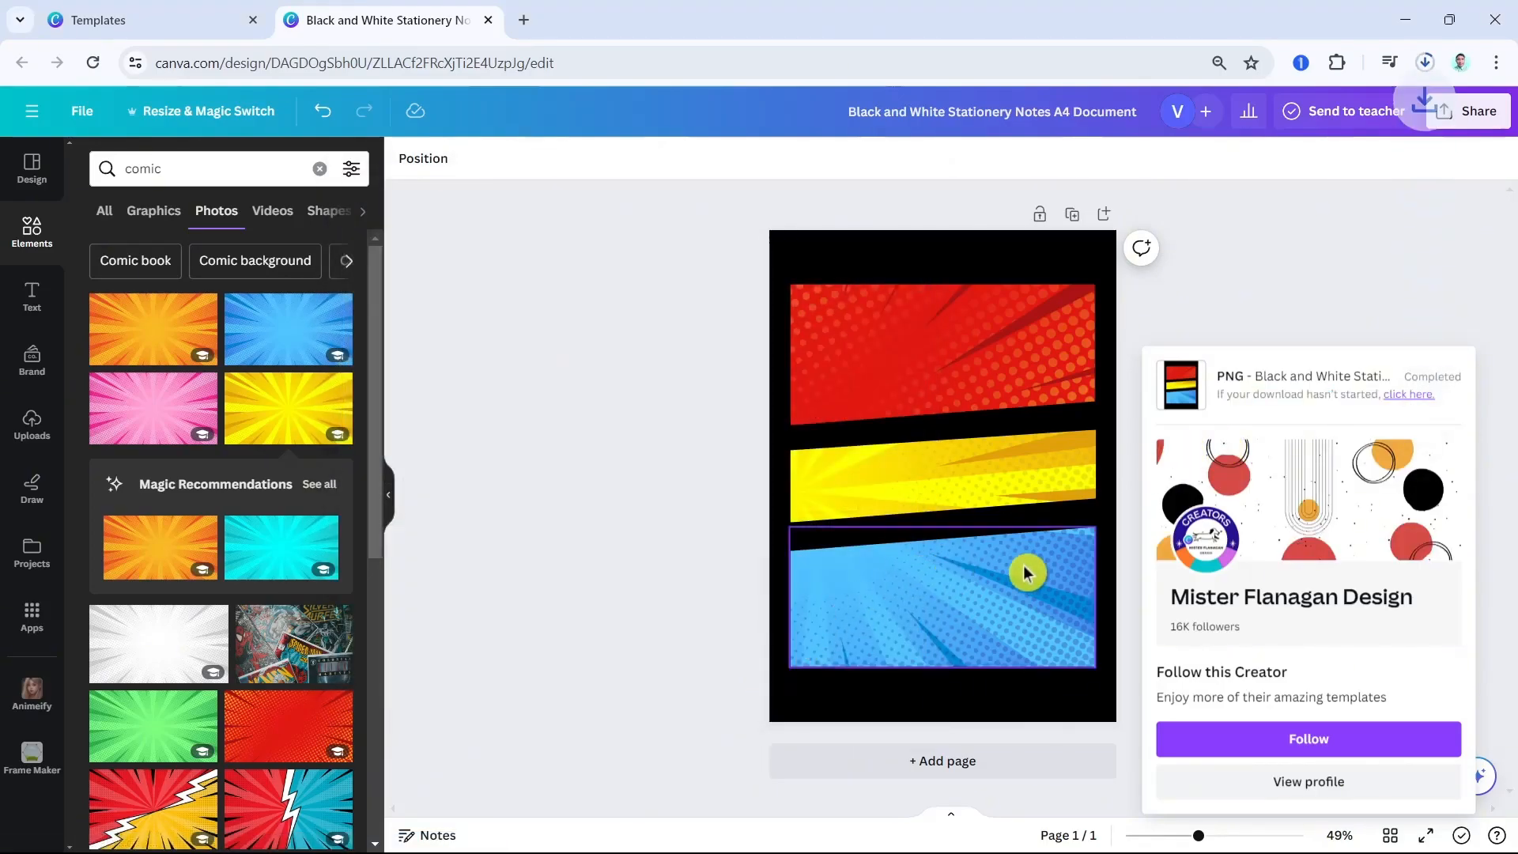
Add a second page, upload the downloaded PNG of the panels and insert it there
click(944, 766)
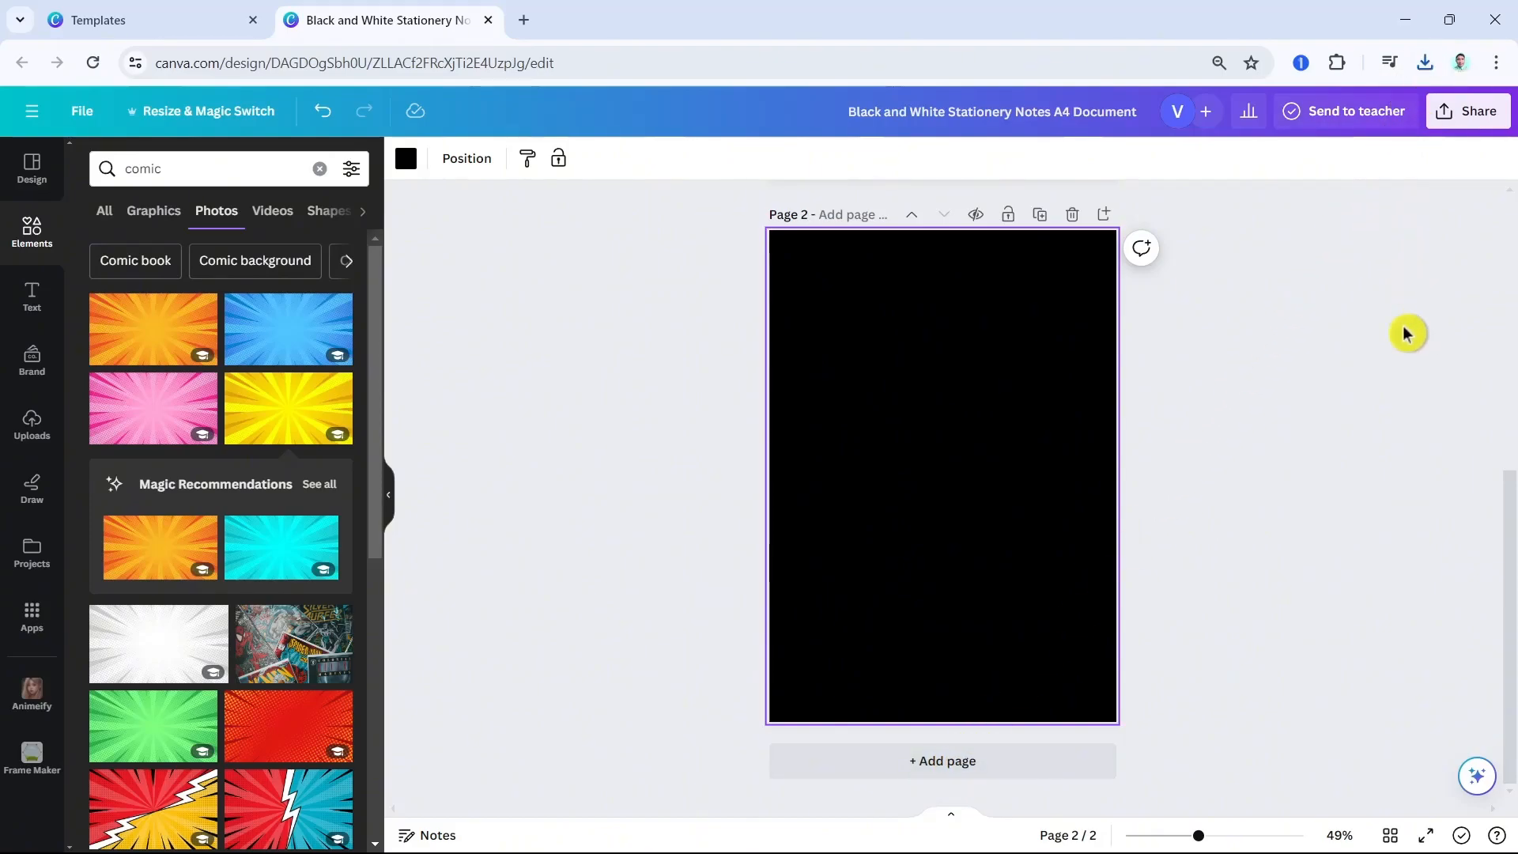
drag(1277, 126, 211, 434)
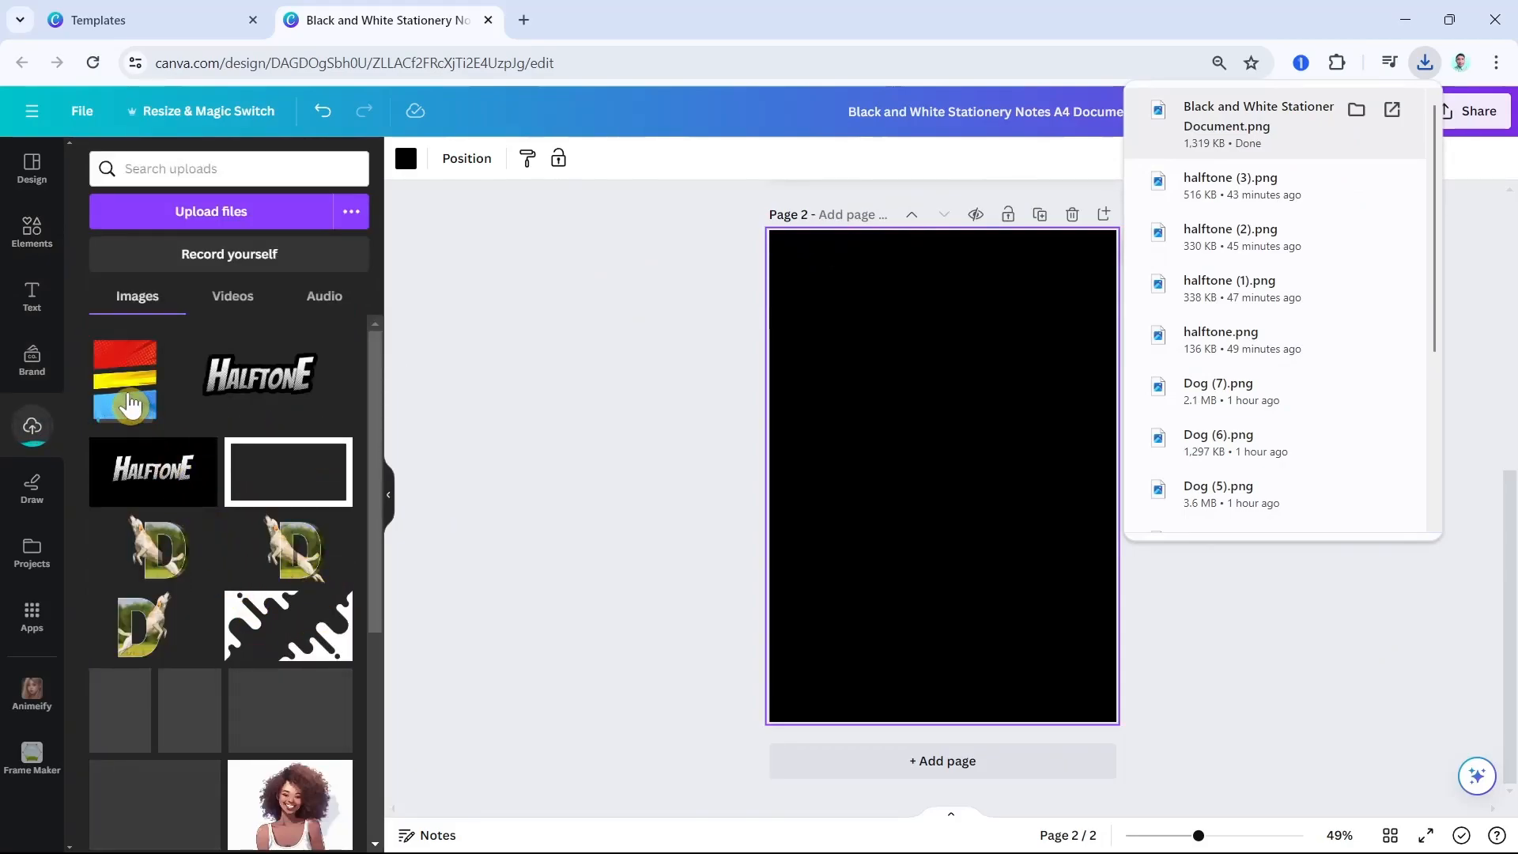
click(129, 399)
Enlarge the inserted panels image to nearly fill page 2 and centre it on the page
drag(943, 487, 895, 417)
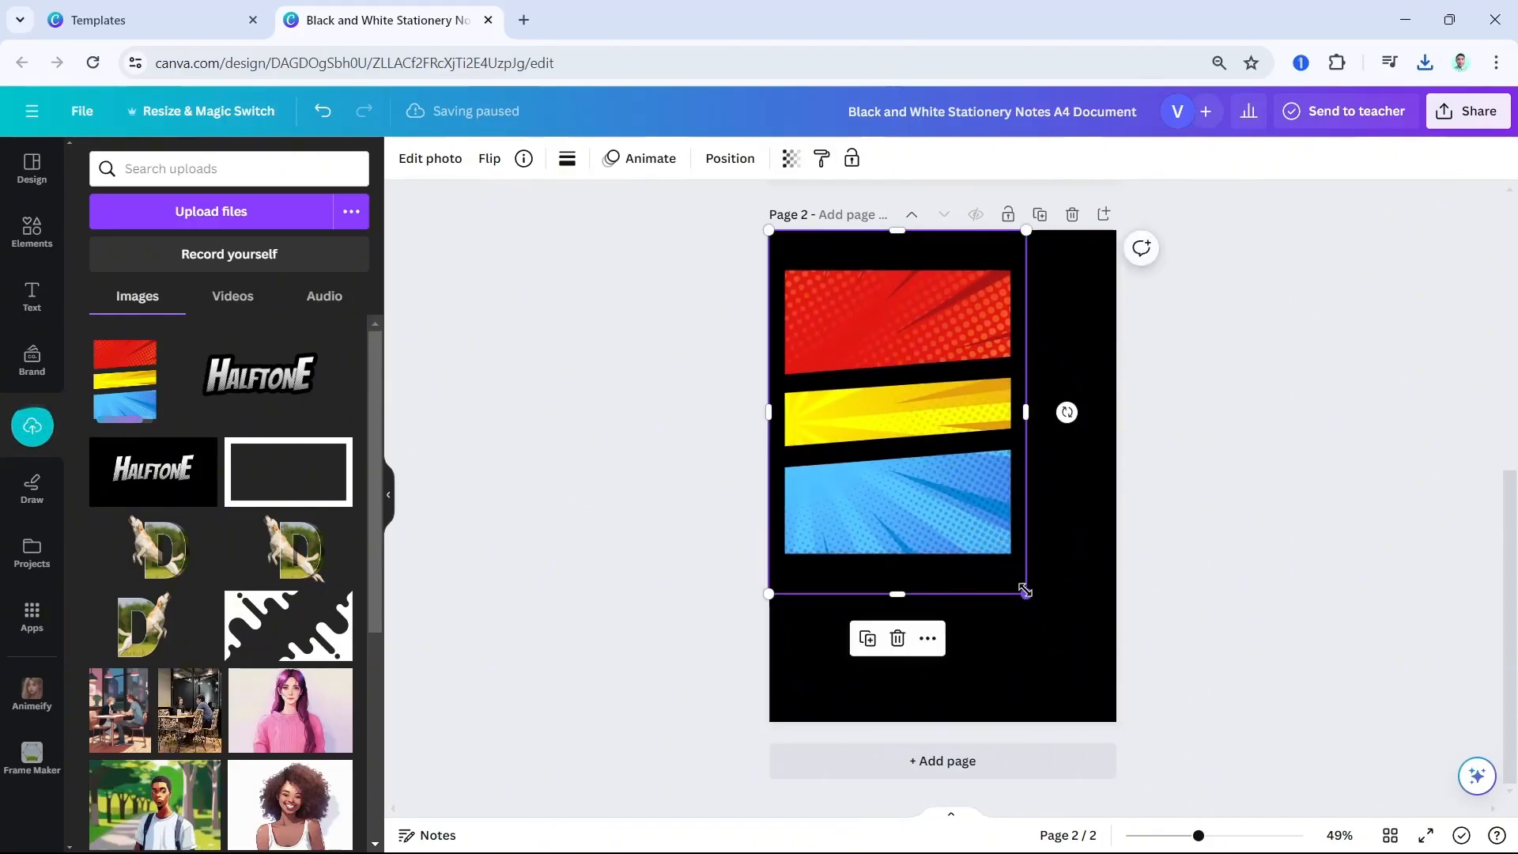
drag(940, 519, 962, 552)
drag(1050, 627, 1075, 678)
drag(980, 598, 975, 575)
drag(1101, 686, 1114, 703)
mouse_move(1040, 599)
mouse_down()
mouse_move(1034, 585)
mouse_move(1017, 601)
mouse_up()
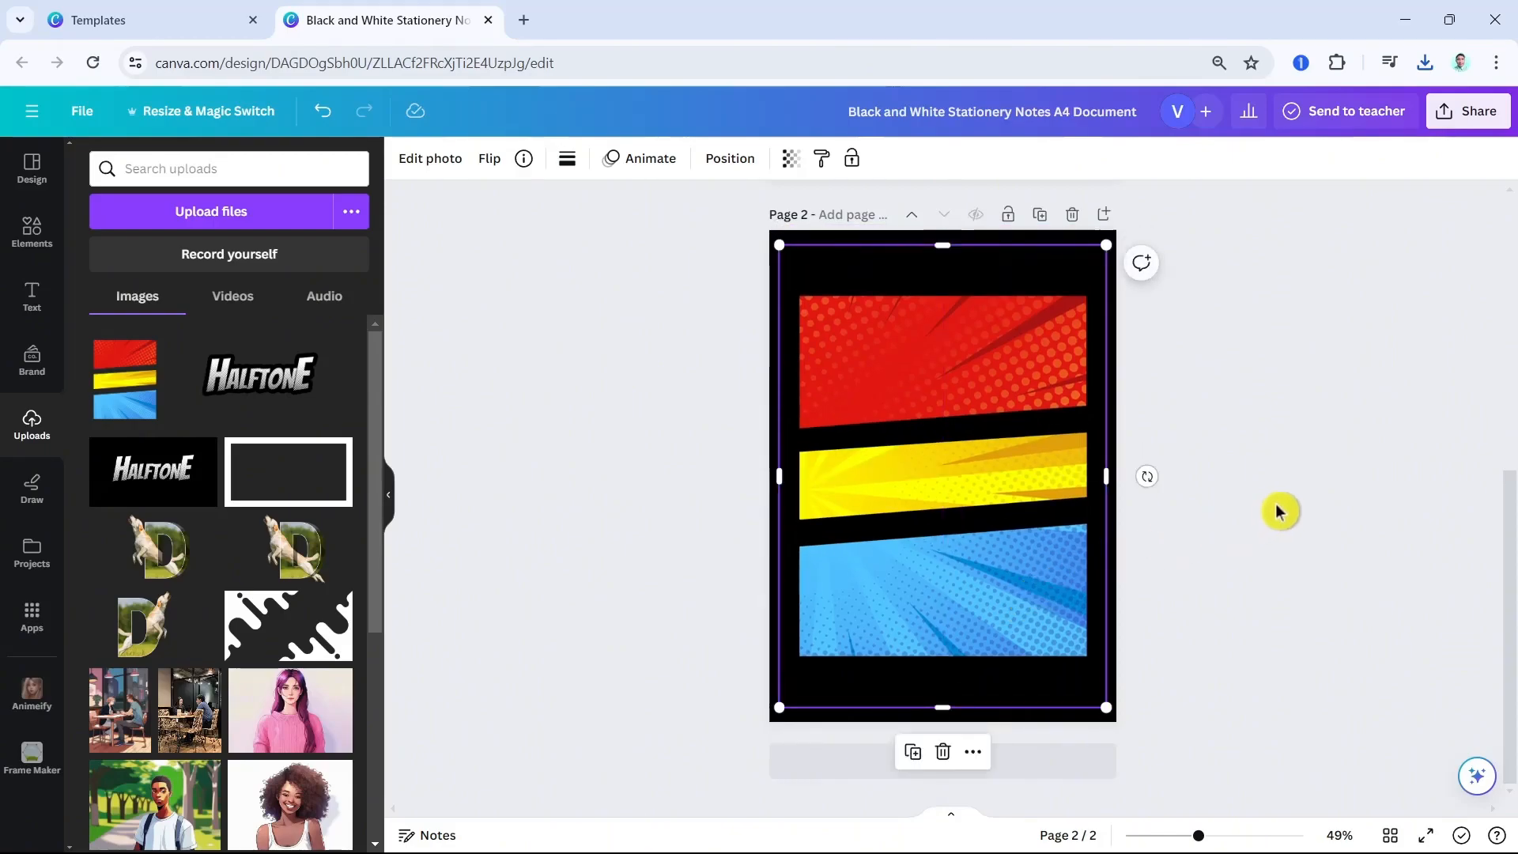
click(1274, 508)
Apply the Outline shadow effect to the panels image and set its colour to near-white #FFF0F0
click(903, 429)
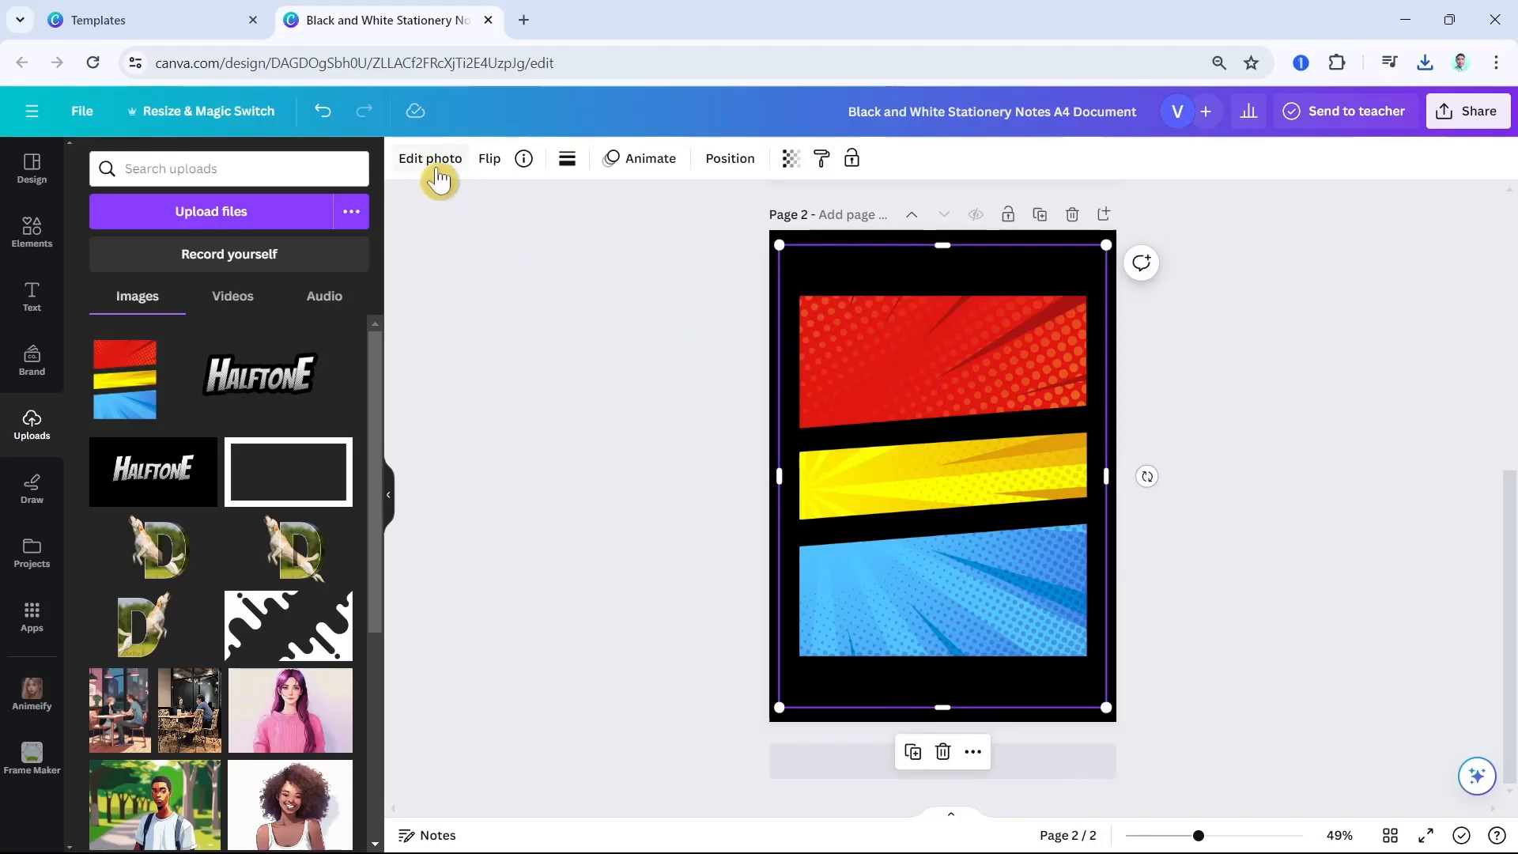
click(439, 177)
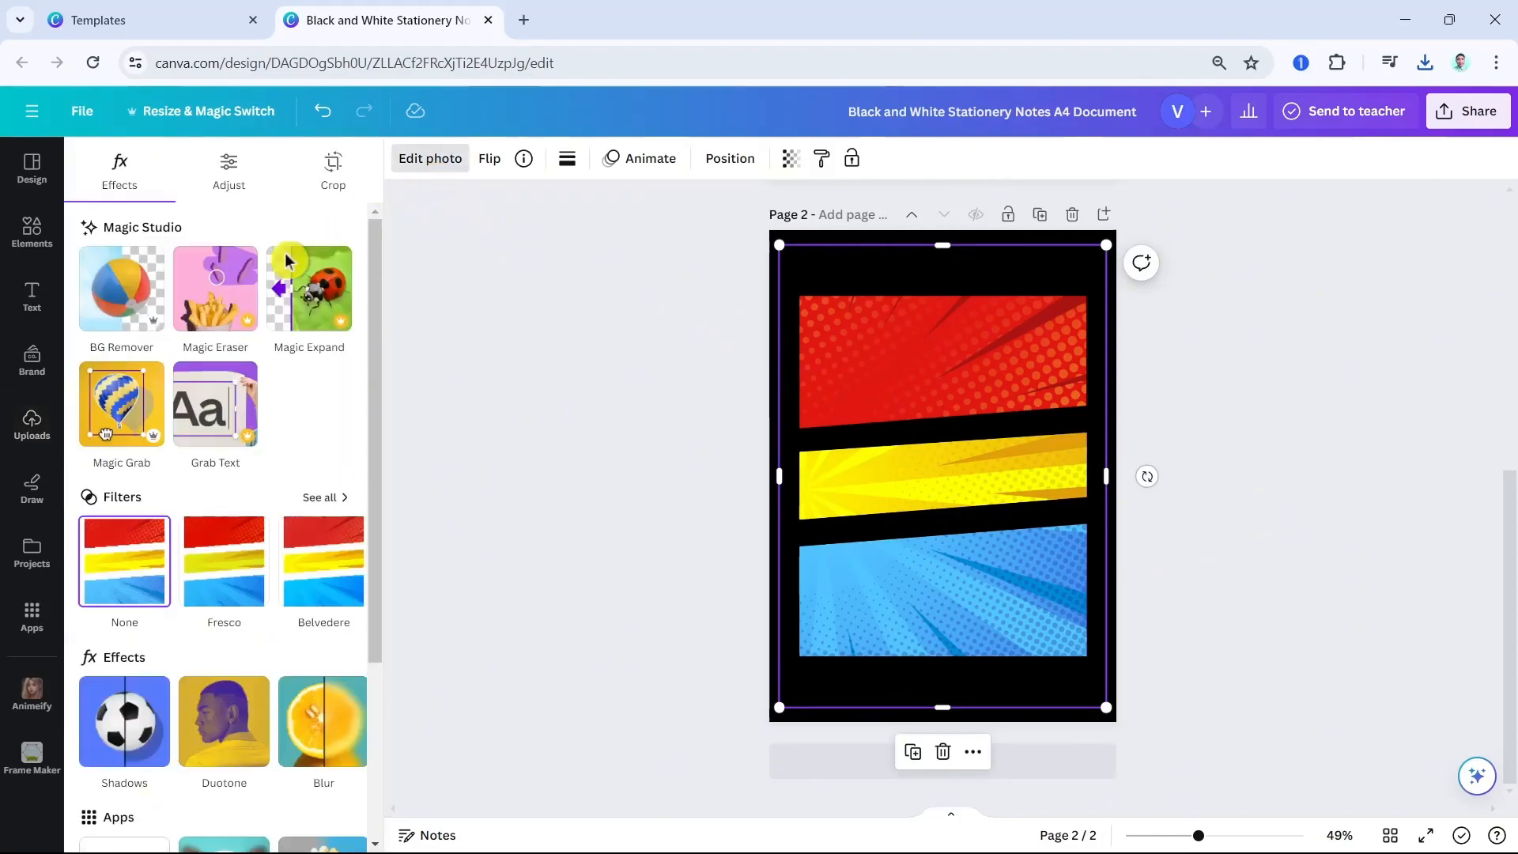
click(120, 718)
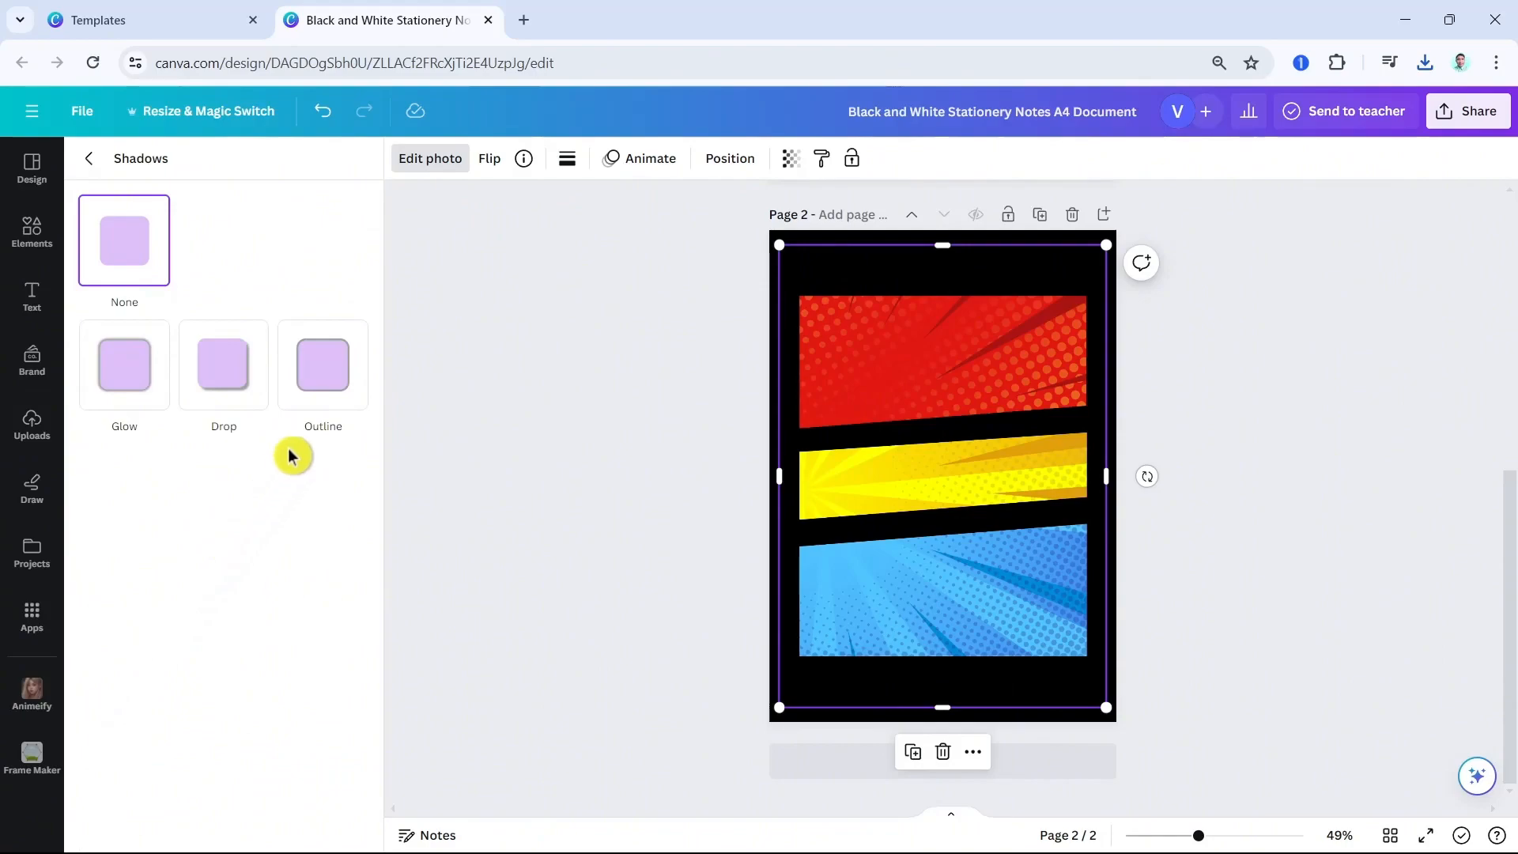
click(326, 392)
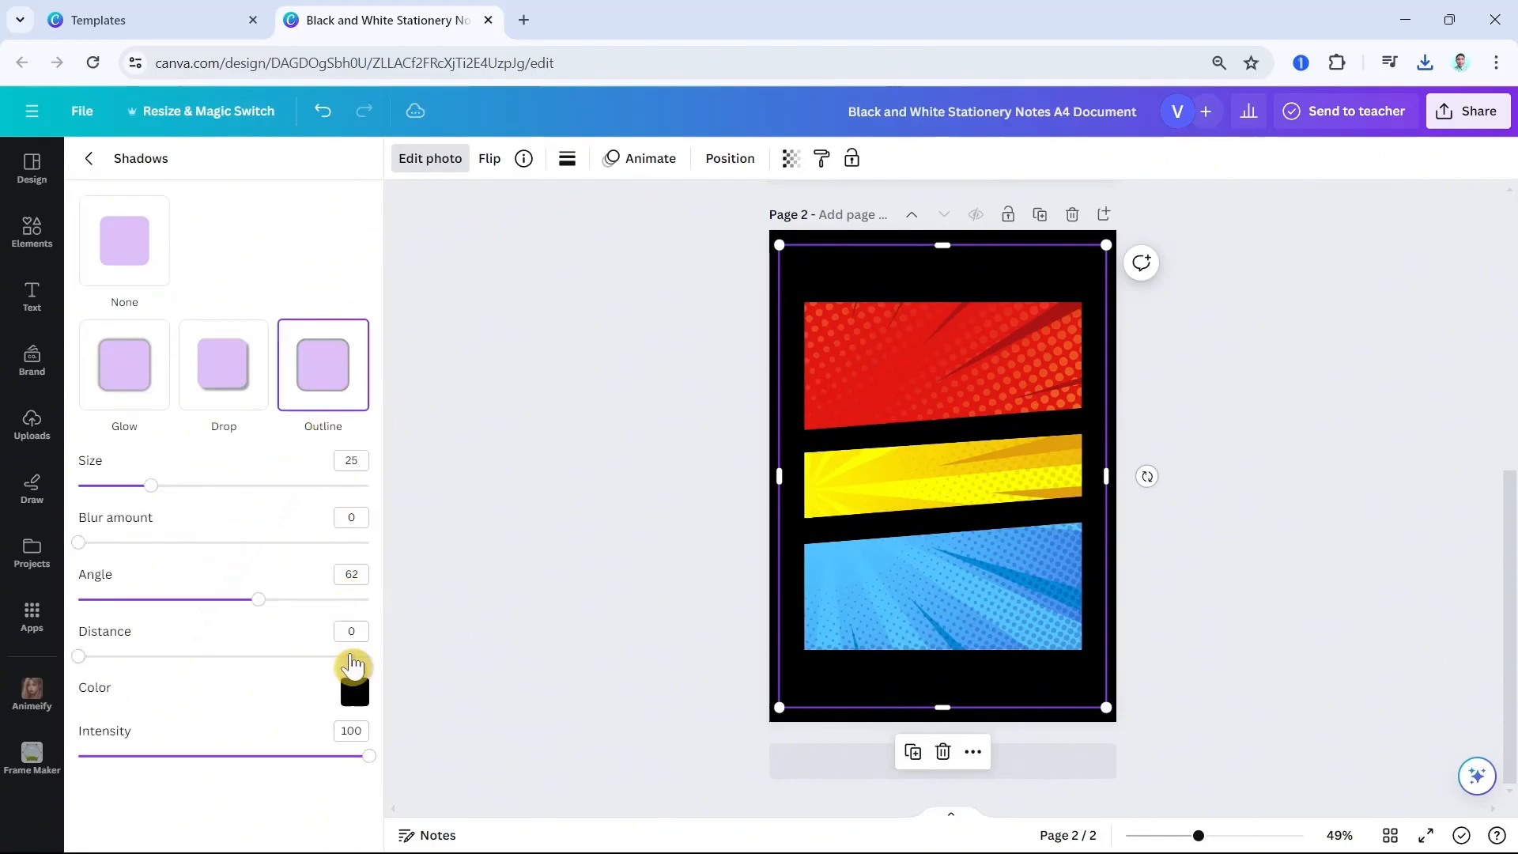
click(354, 692)
drag(361, 595, 373, 467)
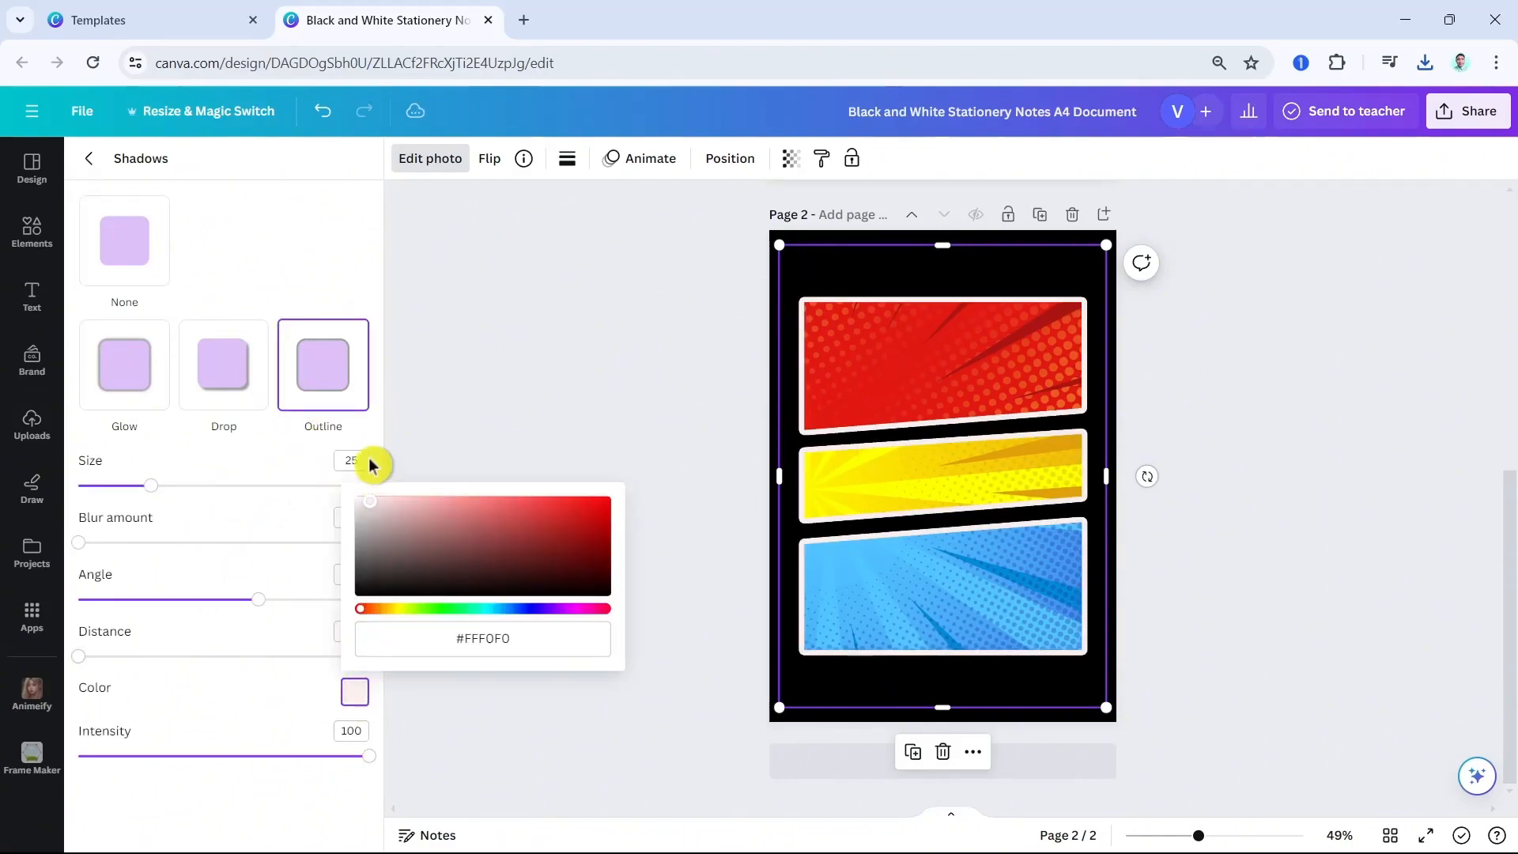
click(566, 387)
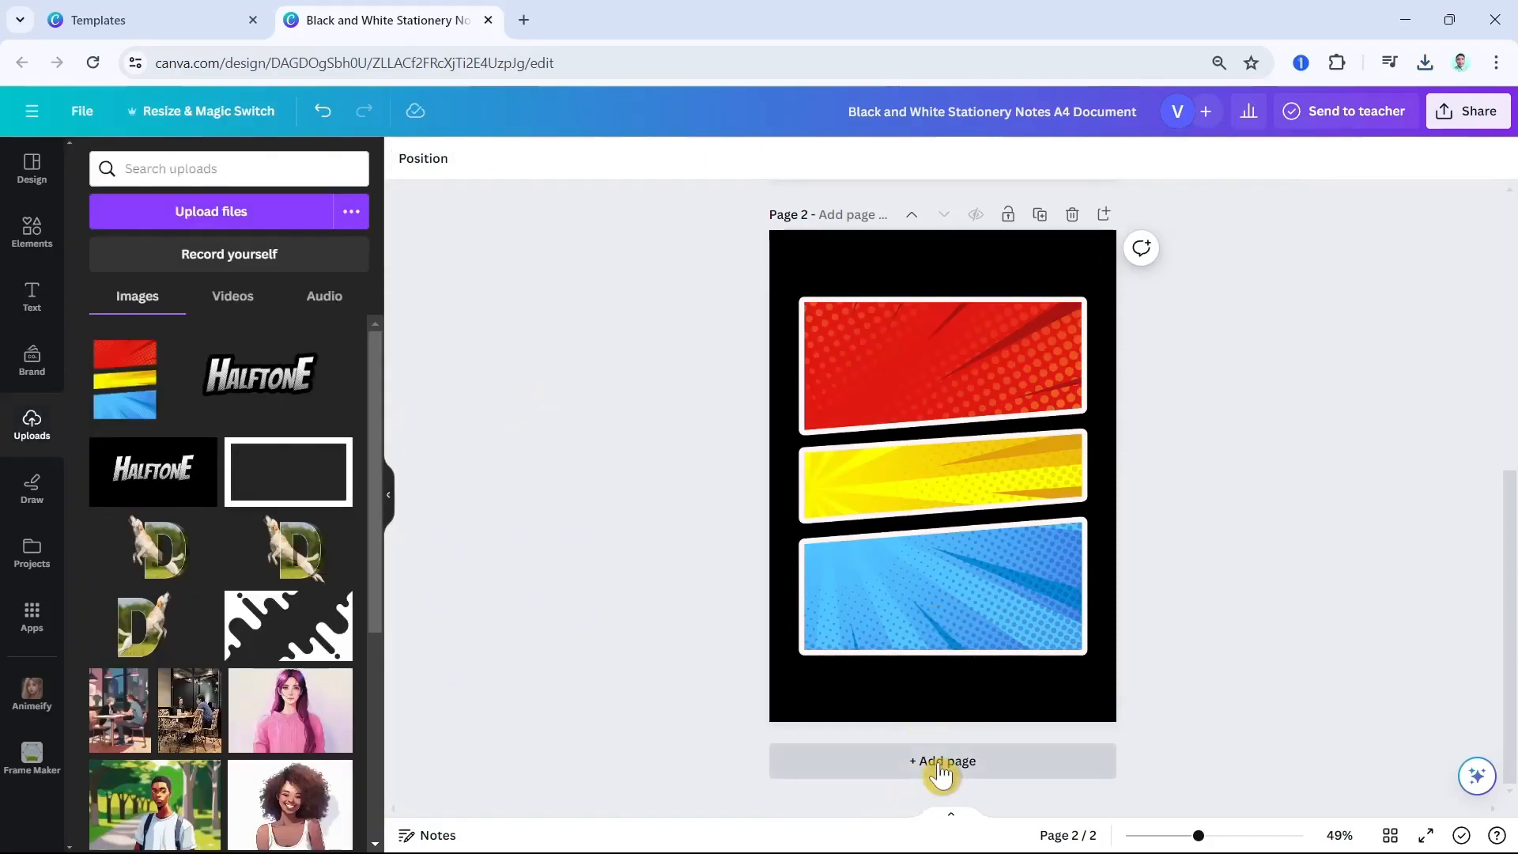
Add a third page, search the photos for "man" and insert the picture of the man in a blue suit adjusting his tie
click(941, 765)
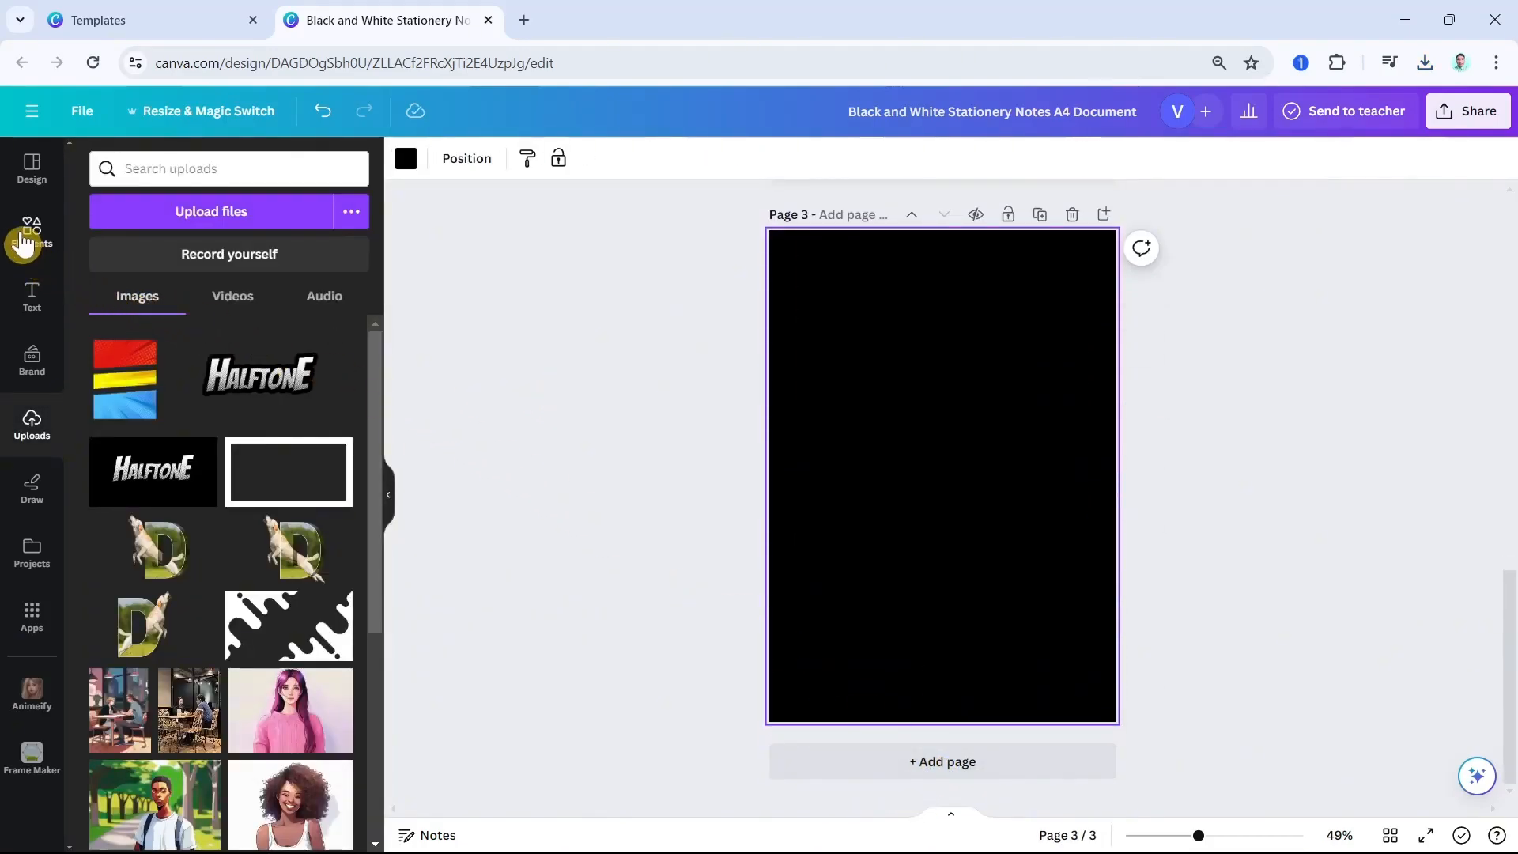
click(24, 233)
click(210, 170)
double_click(210, 170)
text(man)
key(Return)
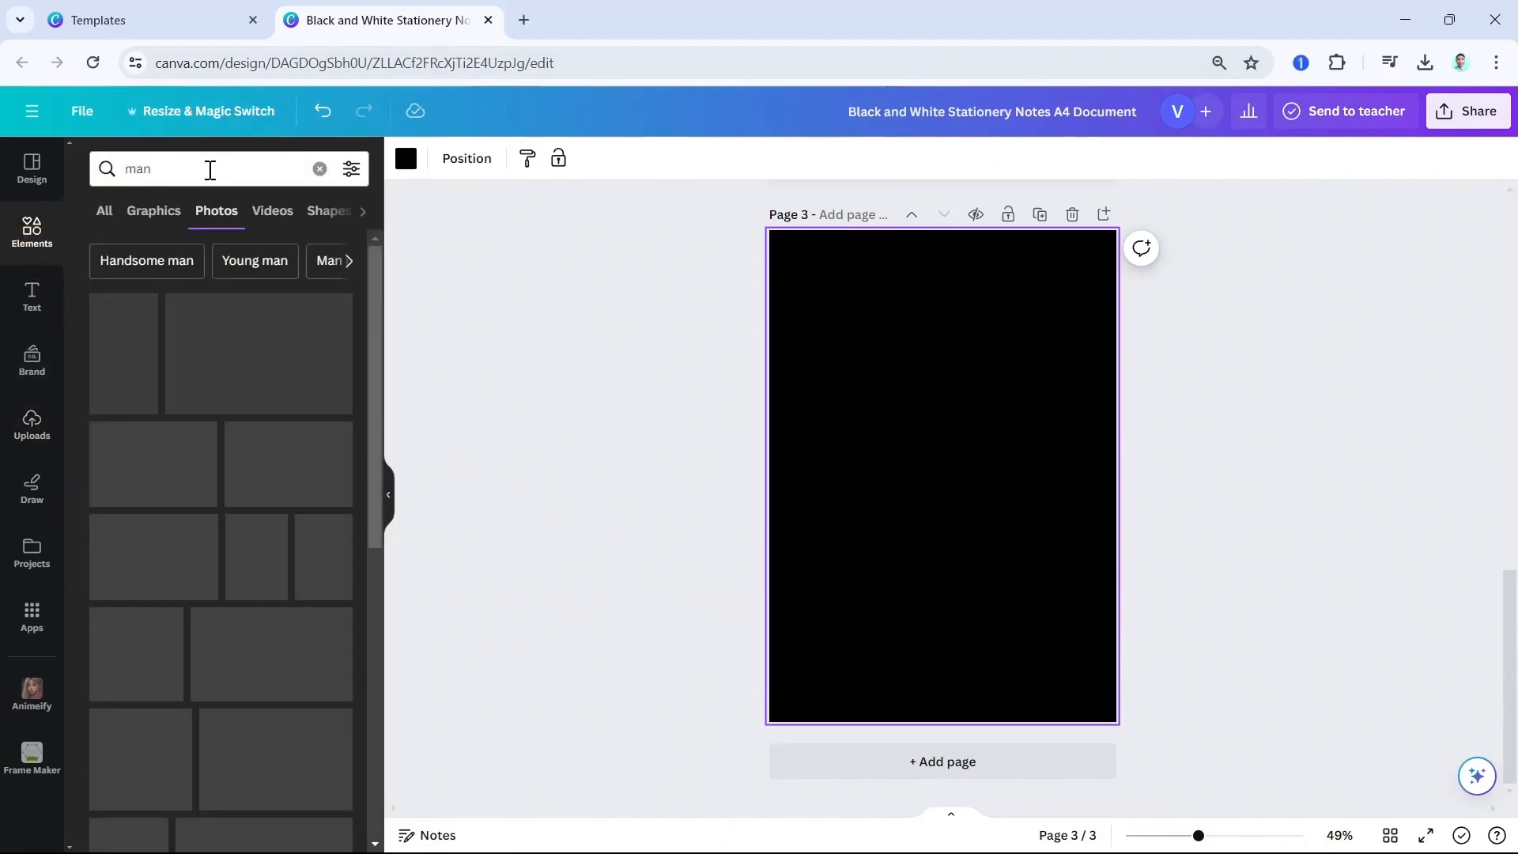
click(220, 210)
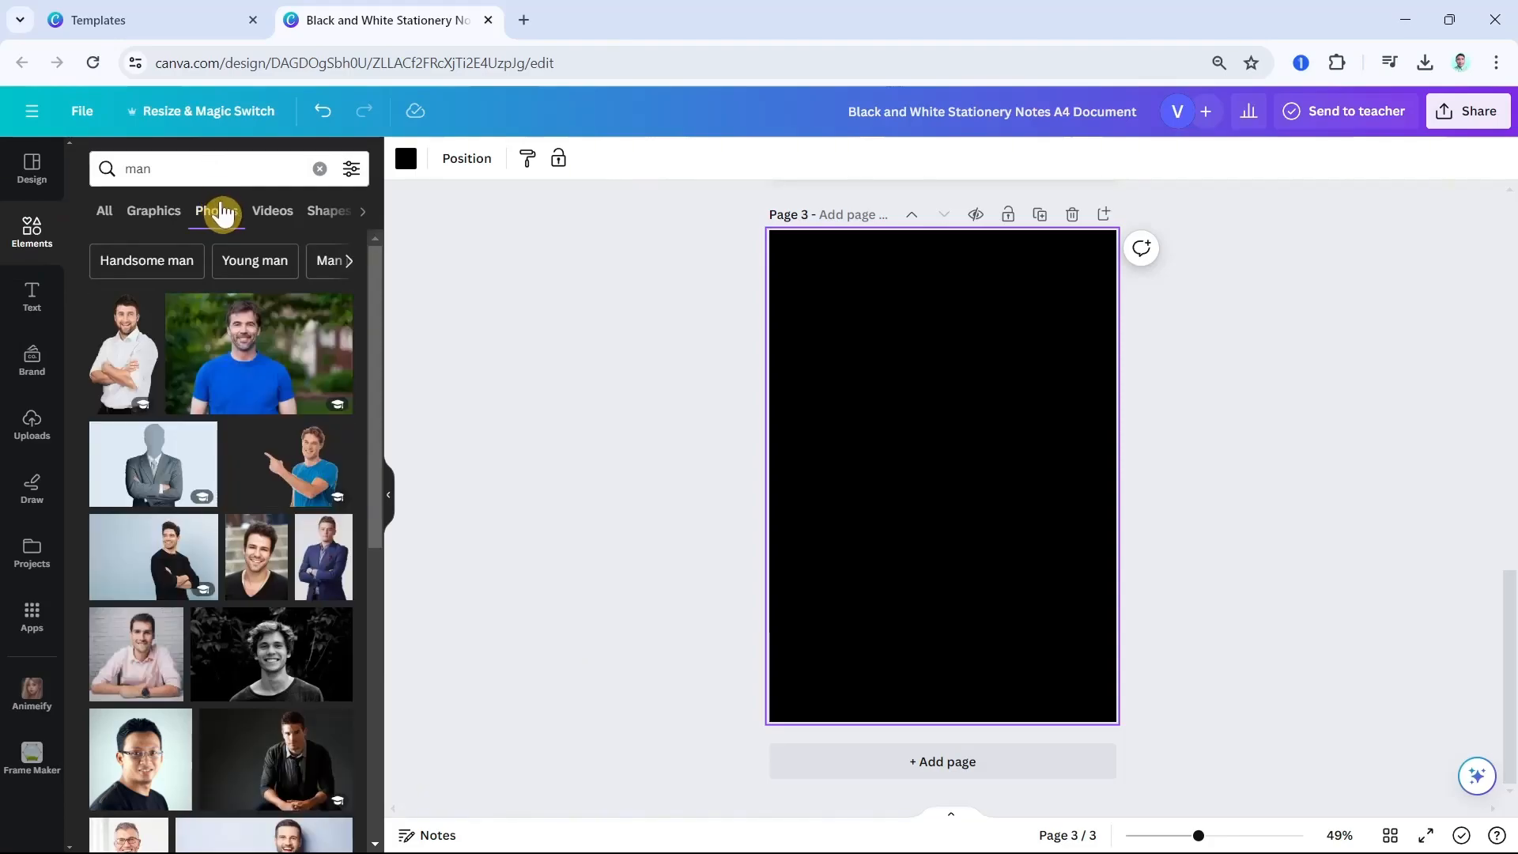
scroll(241, 577, down, 5)
scroll(233, 591, down, 5)
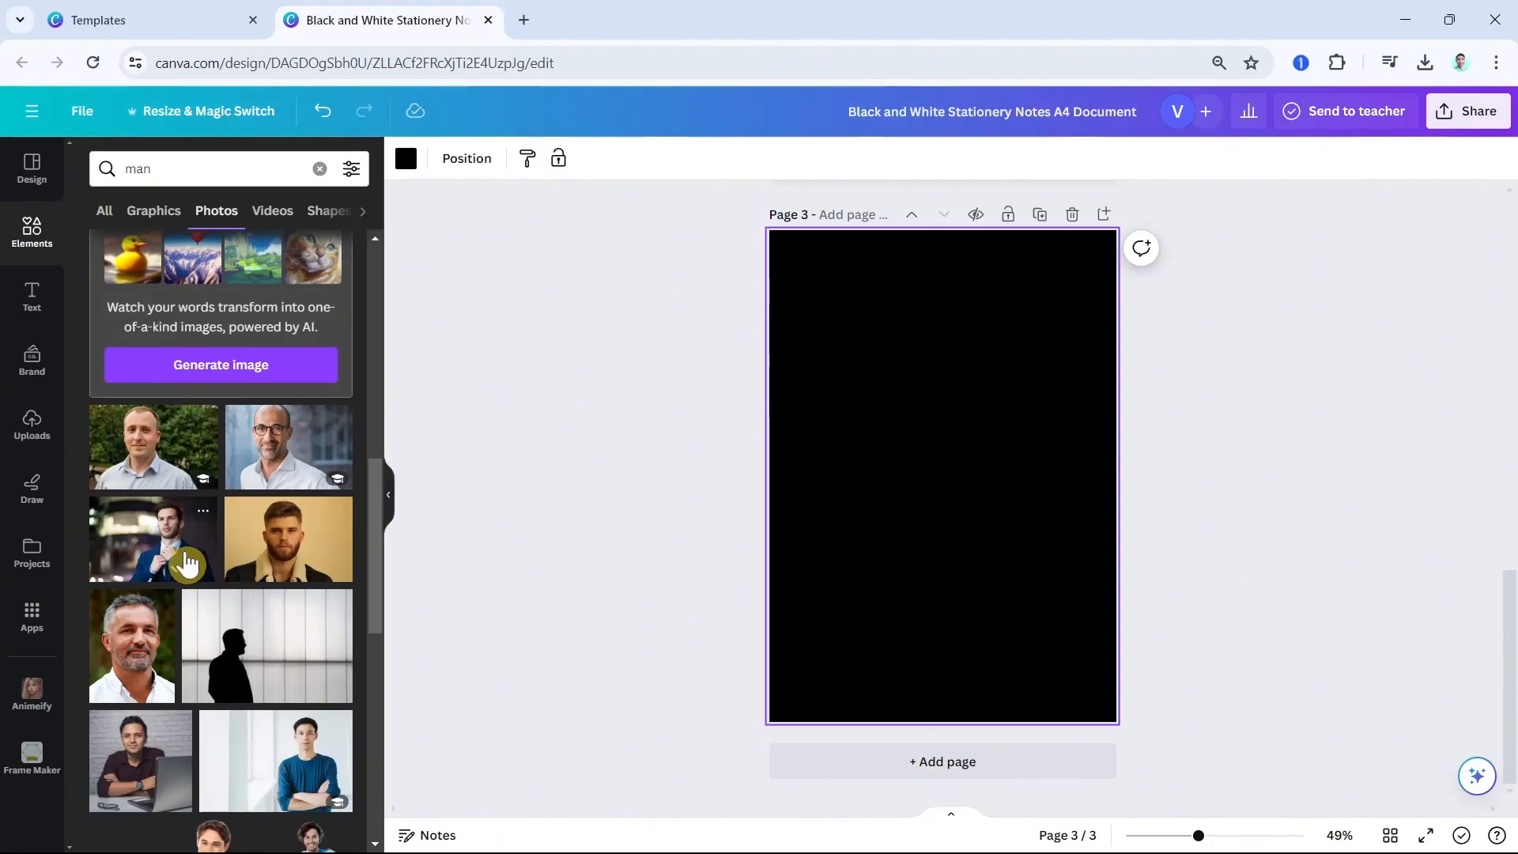
click(187, 563)
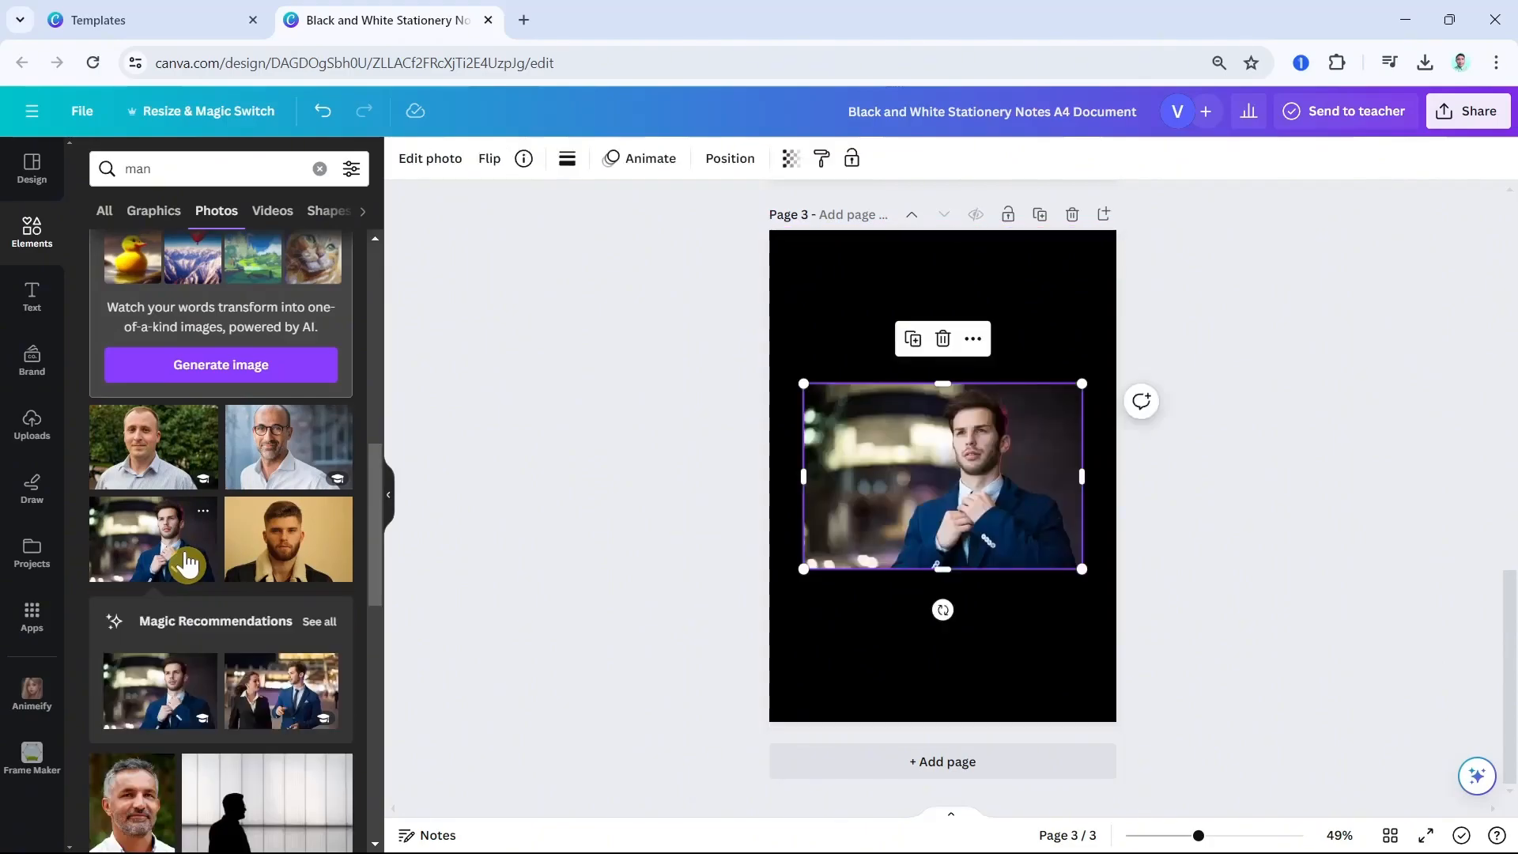
Remove the background of the man's photo, then enlarge the cut-out and position it over the left part of page 3
click(416, 166)
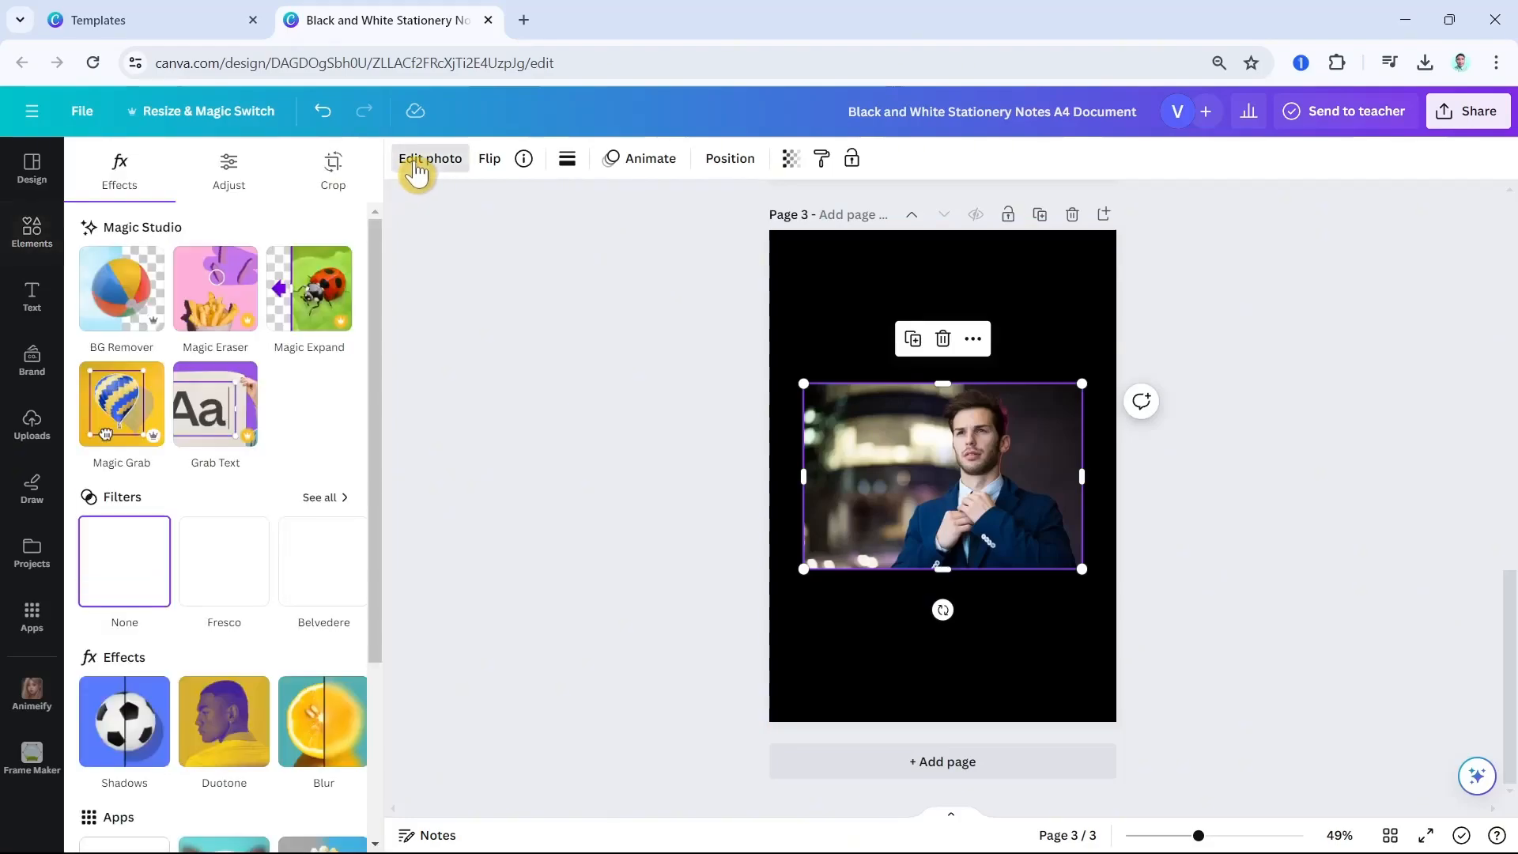
click(110, 303)
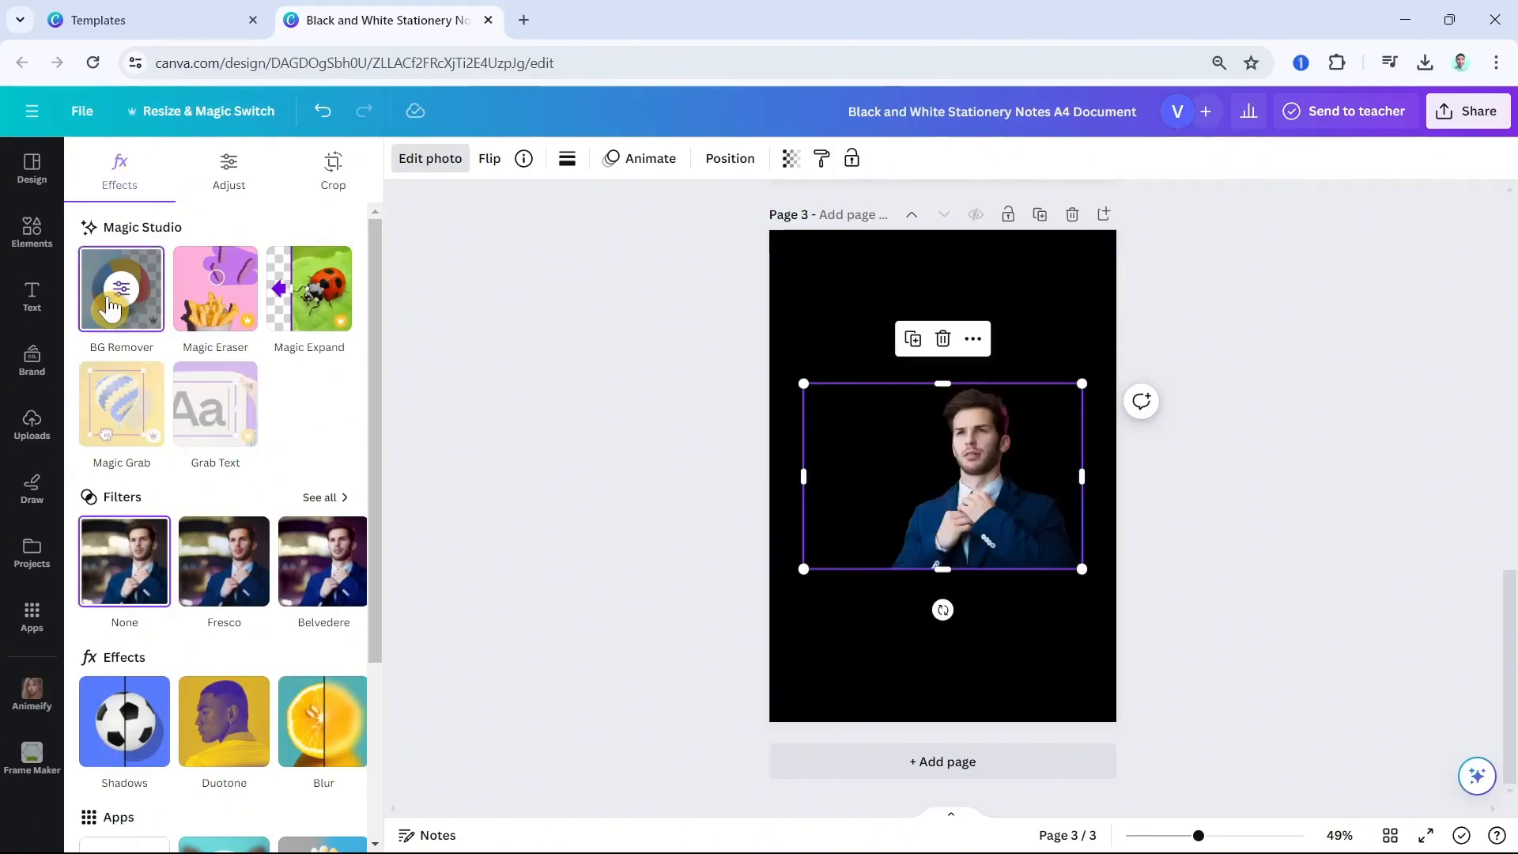
drag(794, 385, 563, 320)
drag(965, 457, 971, 531)
drag(1105, 316, 1012, 376)
drag(898, 566, 879, 572)
Try the cut-out man over the comic panels on page 2, then move him back to the middle of page 3
scroll(1291, 637, up, 7)
scroll(1291, 637, down, 3)
scroll(1282, 637, up, 5)
scroll(1282, 637, up, 2)
scroll(1282, 637, down, 5)
scroll(1274, 636, down, 4)
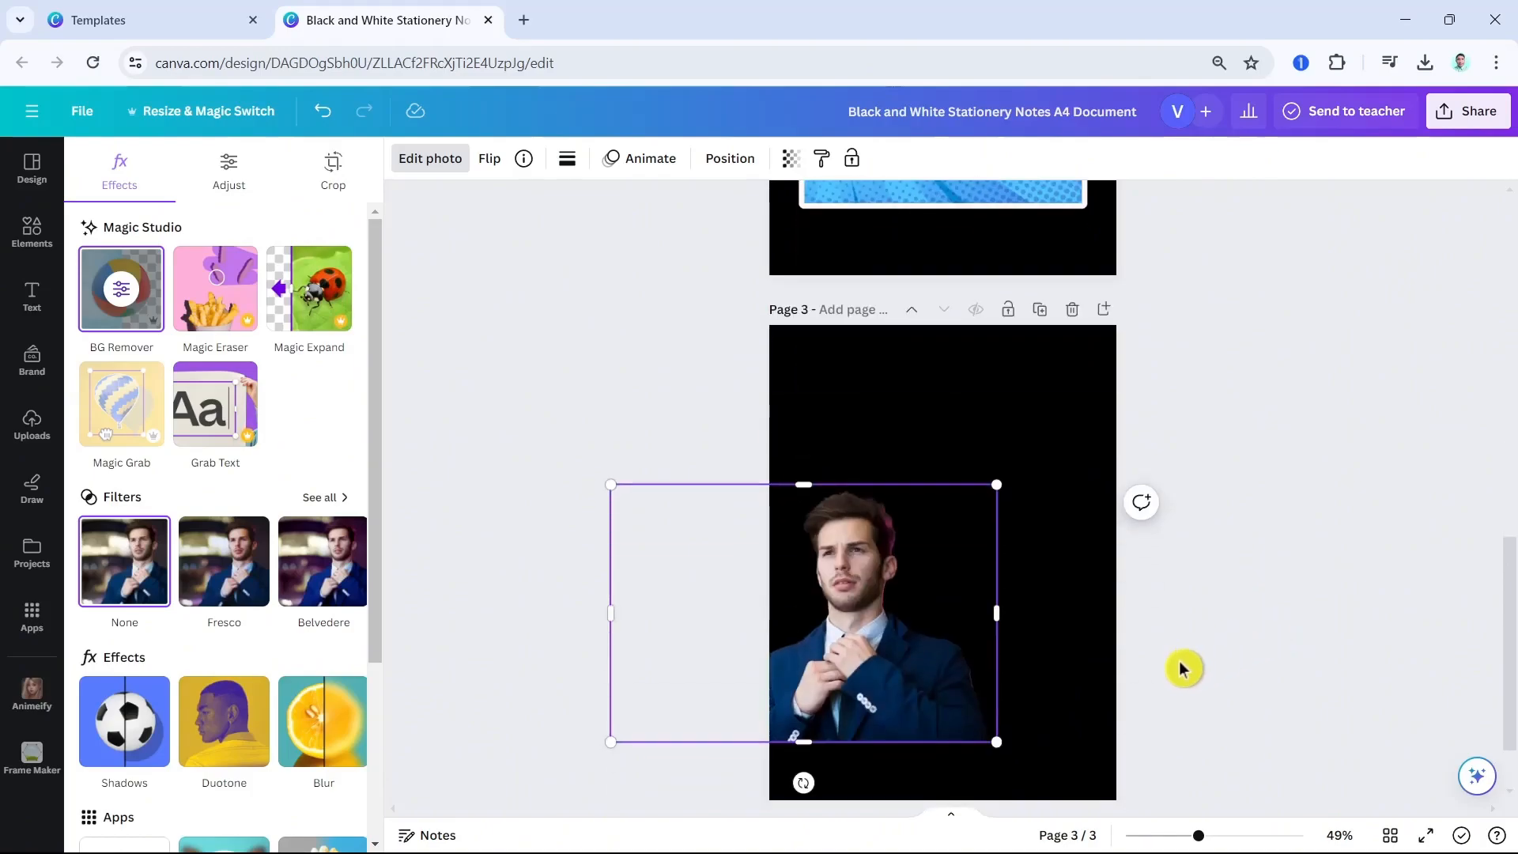
drag(874, 654, 870, 187)
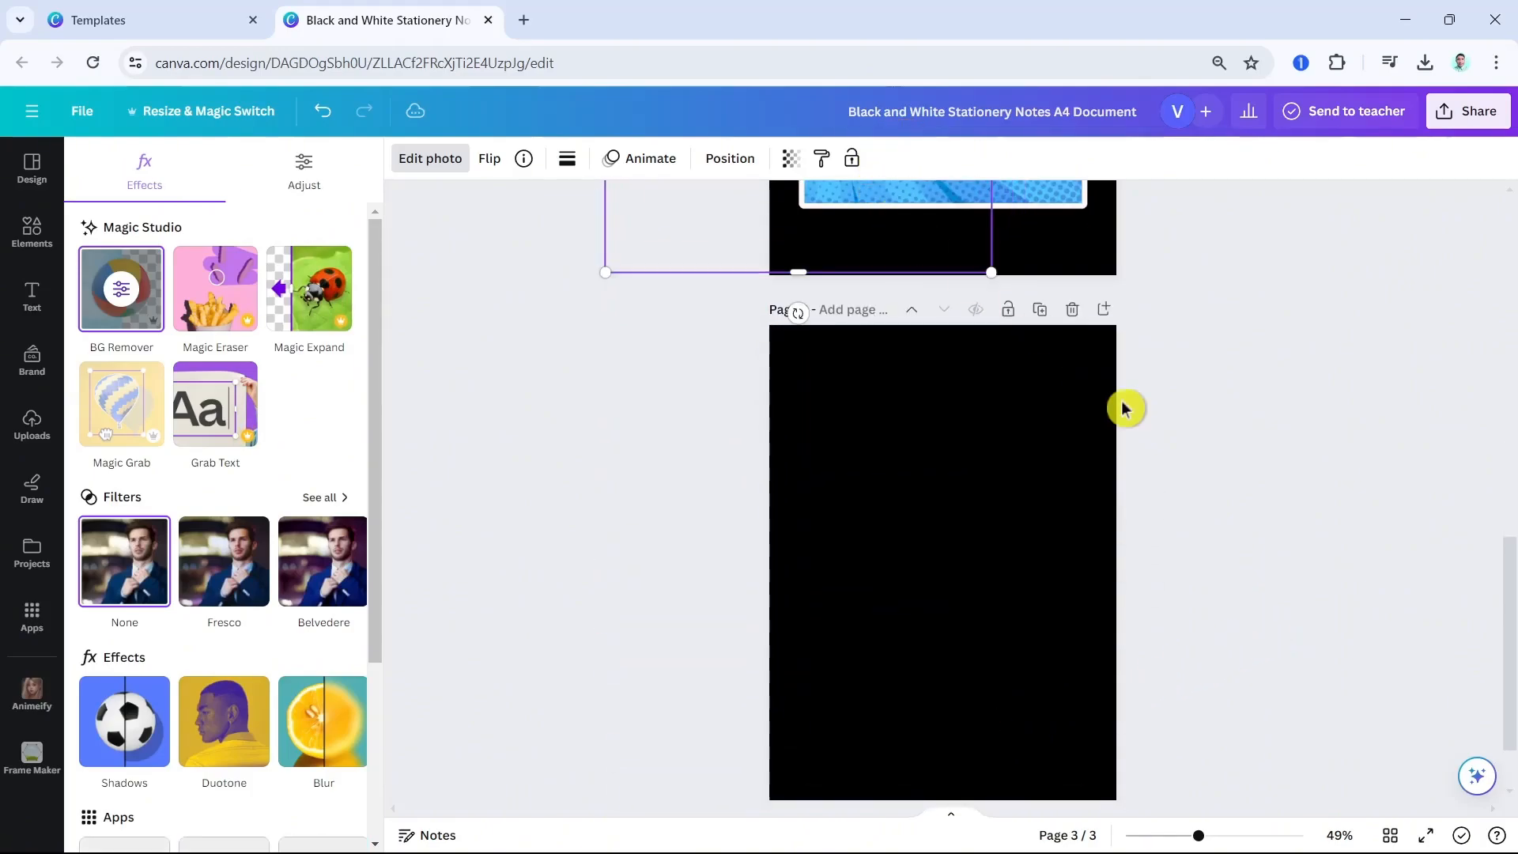
scroll(1233, 492, up, 4)
drag(782, 514, 908, 711)
scroll(1281, 671, down, 5)
drag(884, 322, 921, 508)
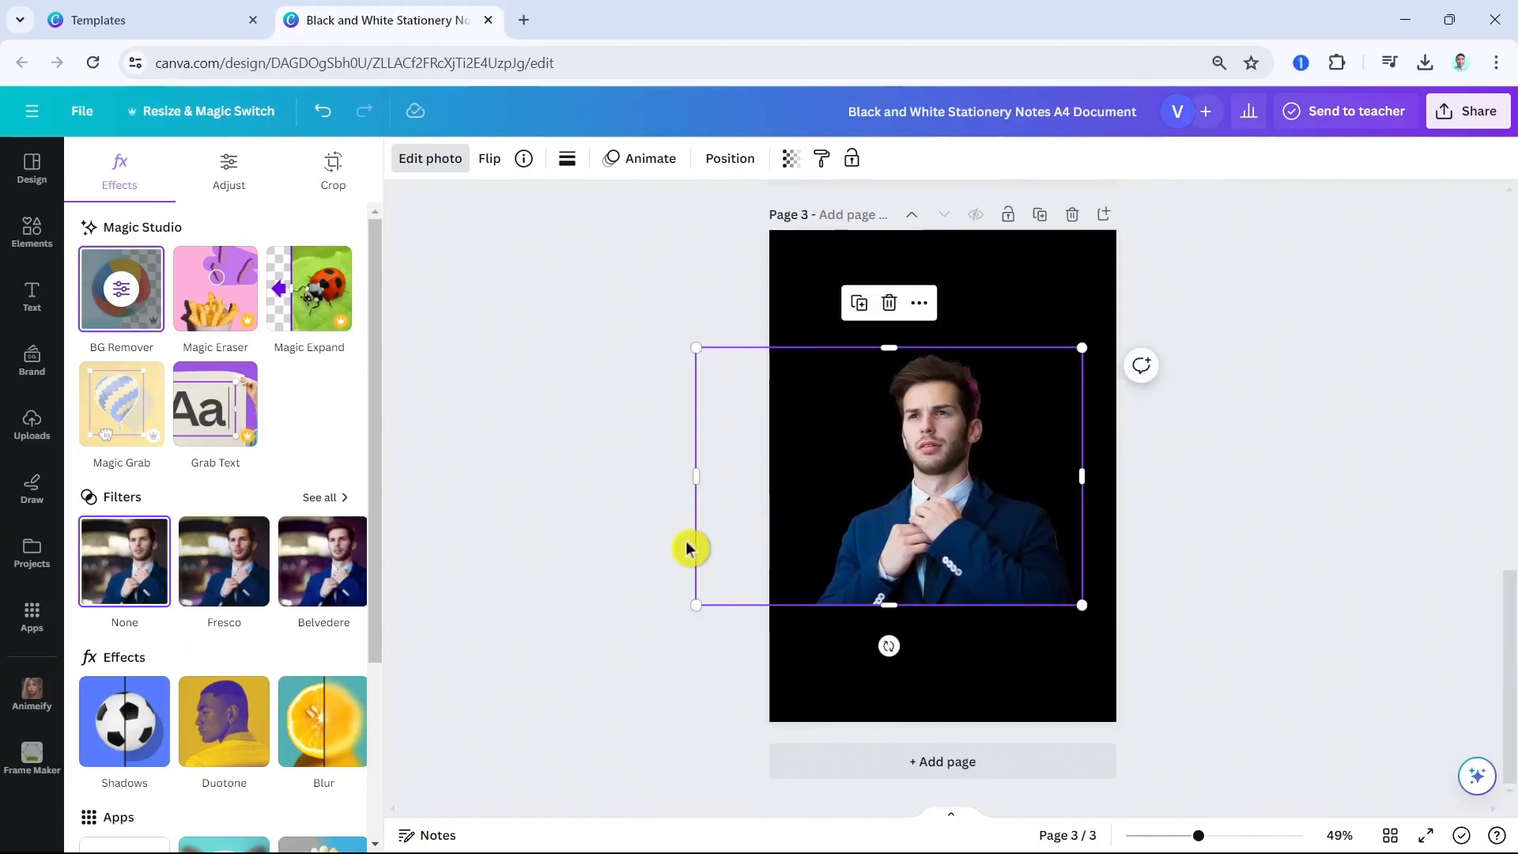
Adjust the man's photo to maximum contrast, saturation -100 and clarity 100 for a stark black-and-white look
click(237, 158)
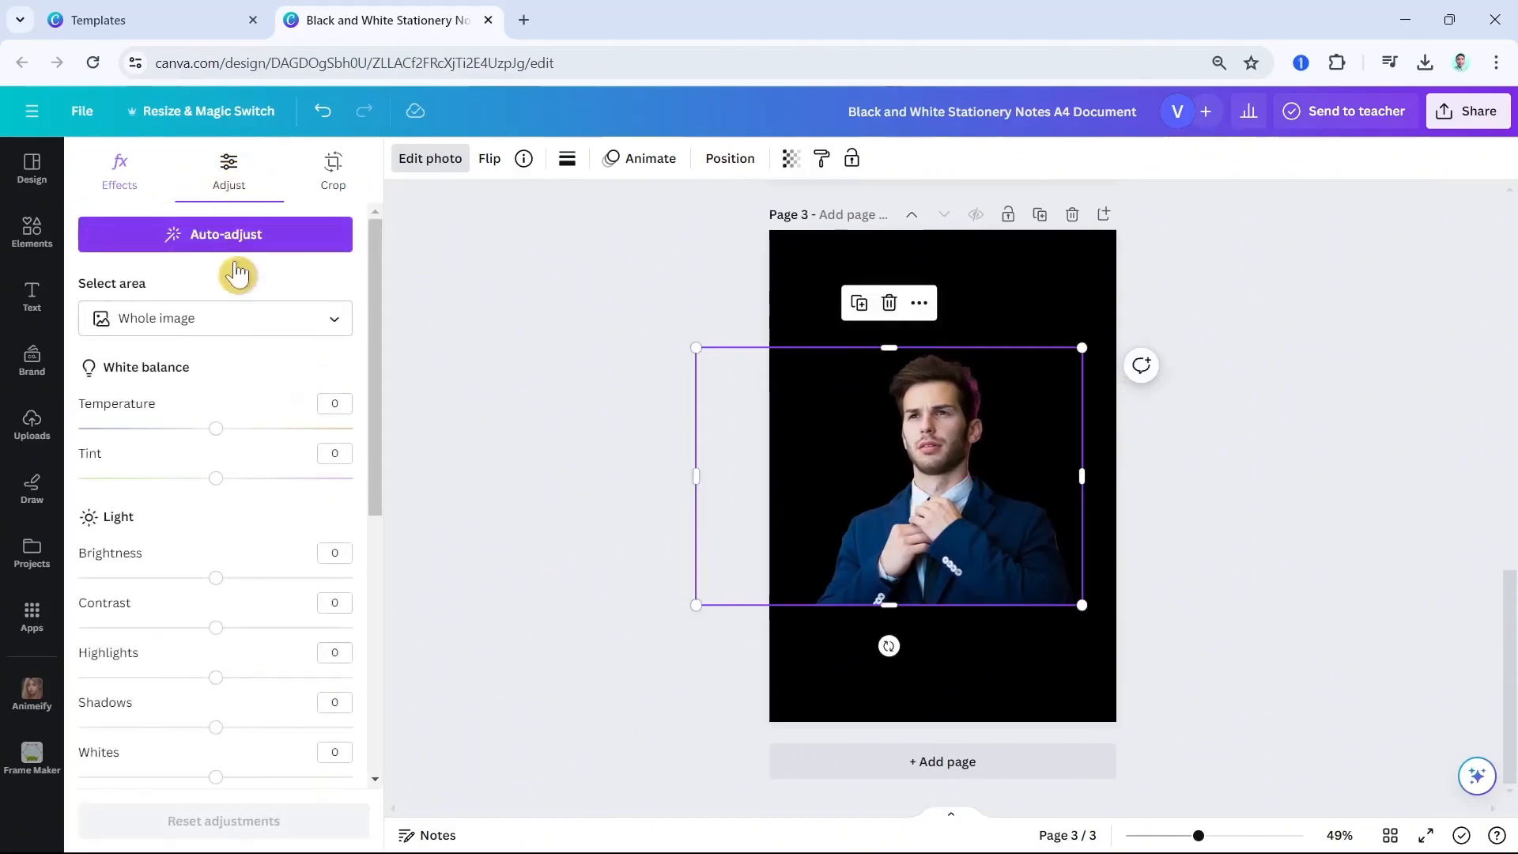
drag(215, 626, 372, 654)
scroll(219, 639, down, 6)
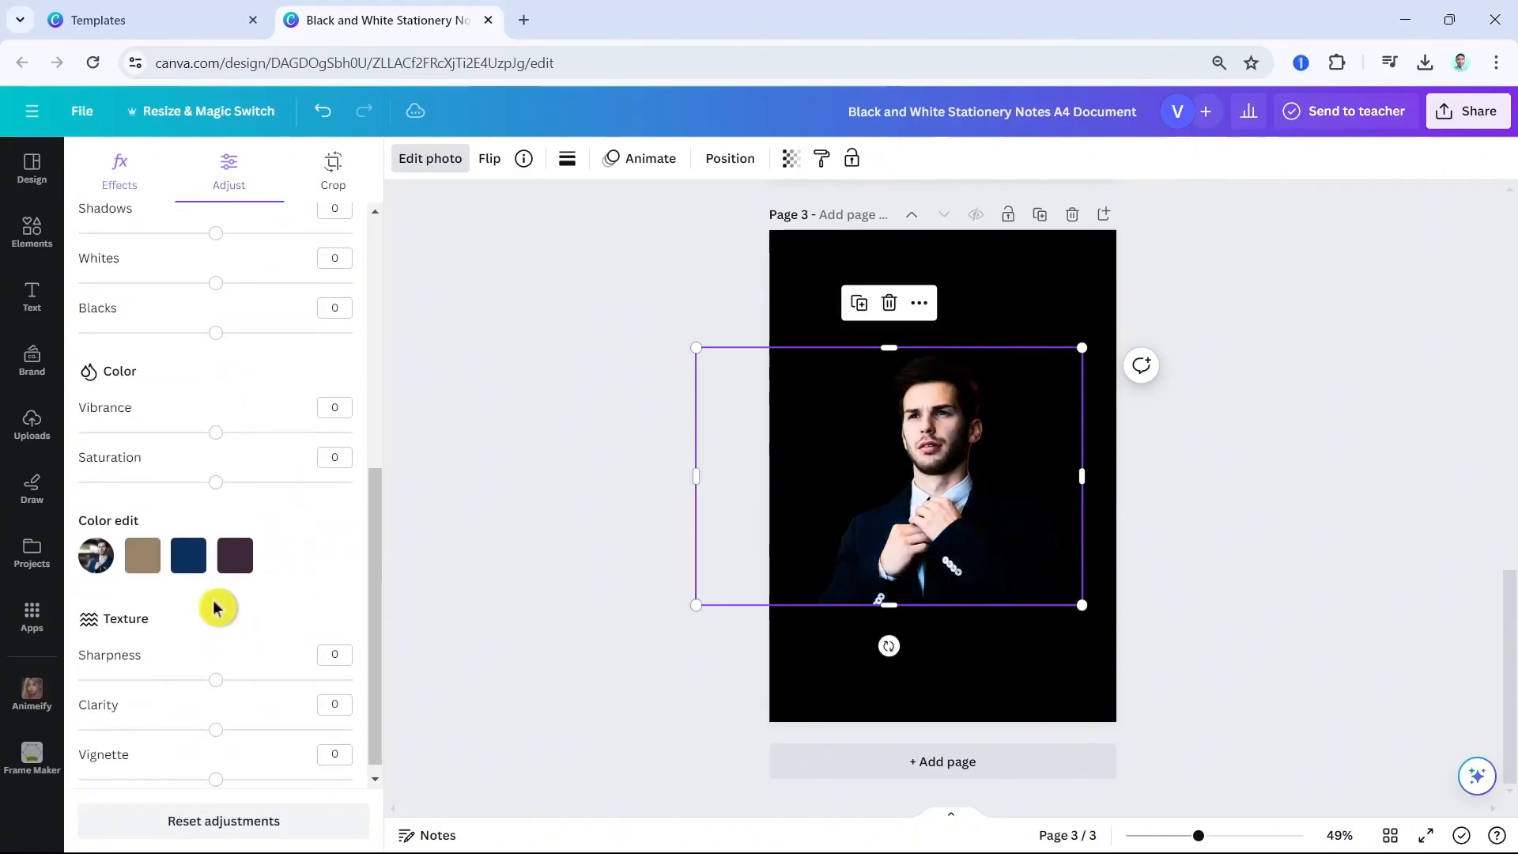
drag(183, 490, 62, 545)
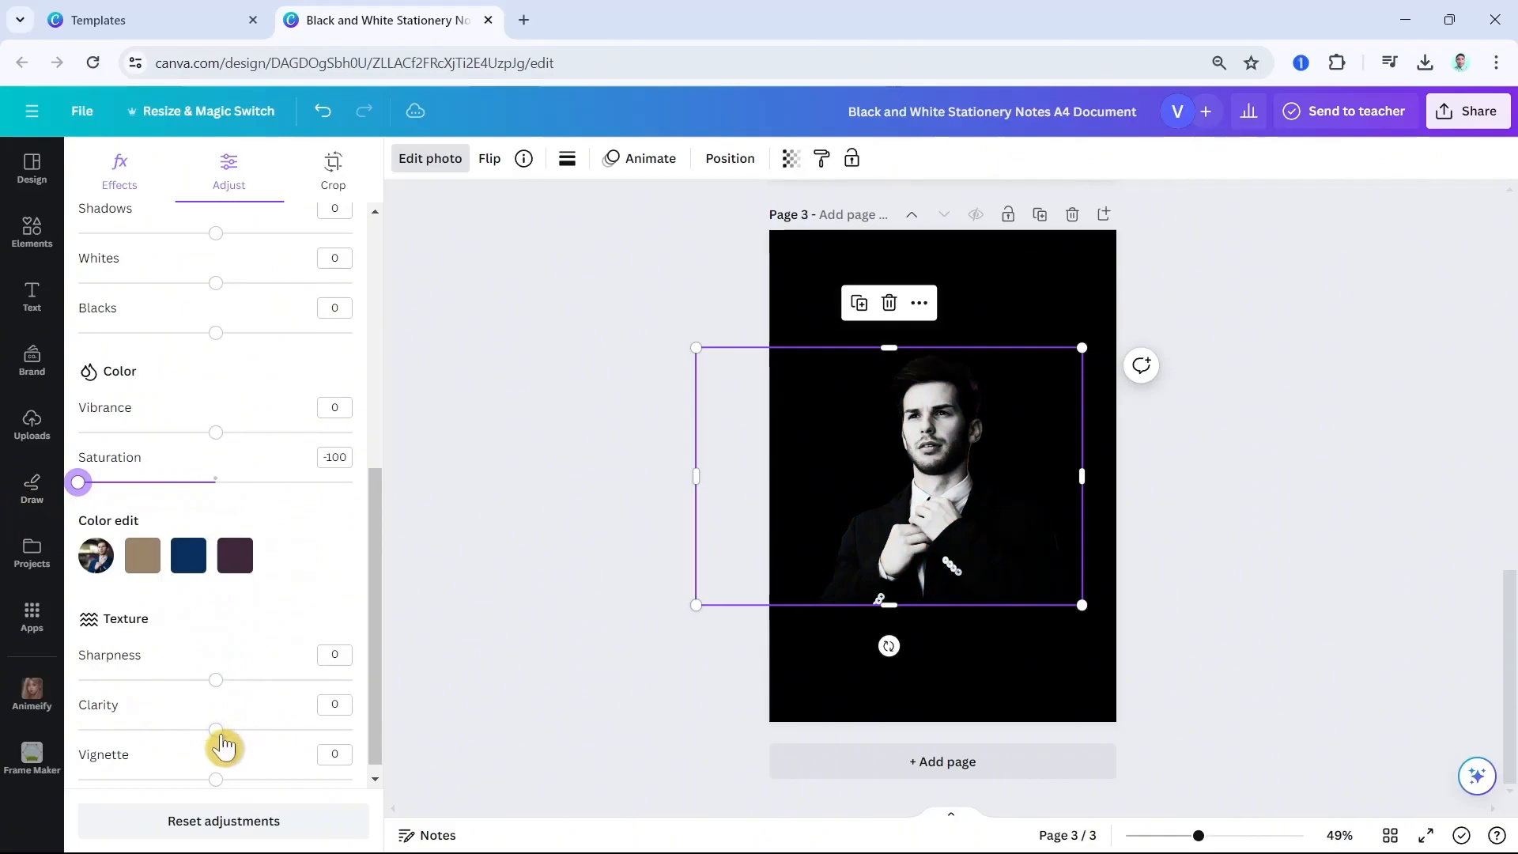
drag(216, 729, 457, 743)
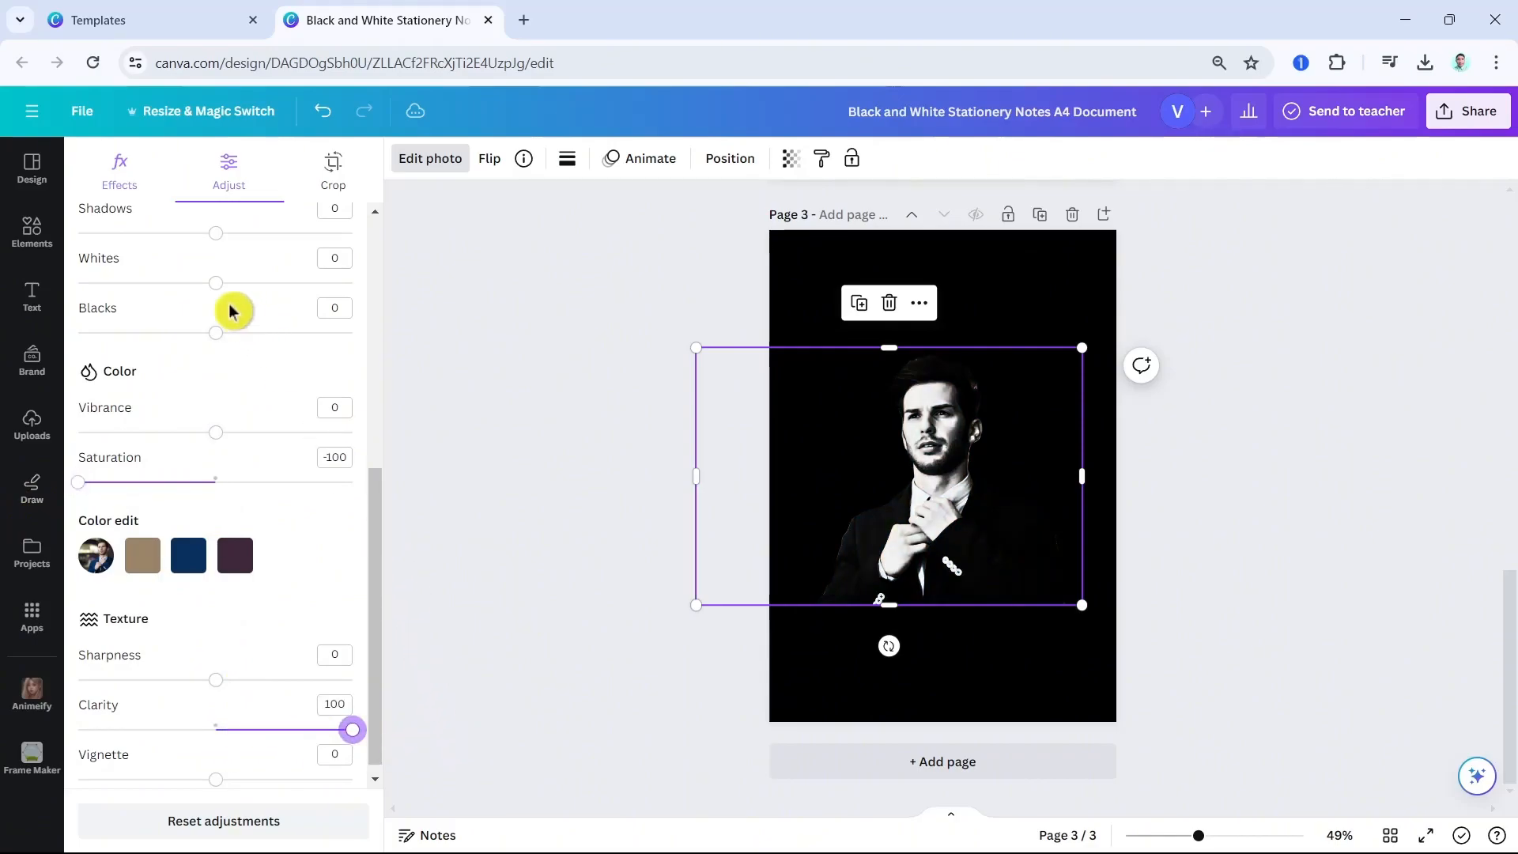
Search the graphics for "halftone" and insert the wavy halftone texture onto page 3
click(32, 230)
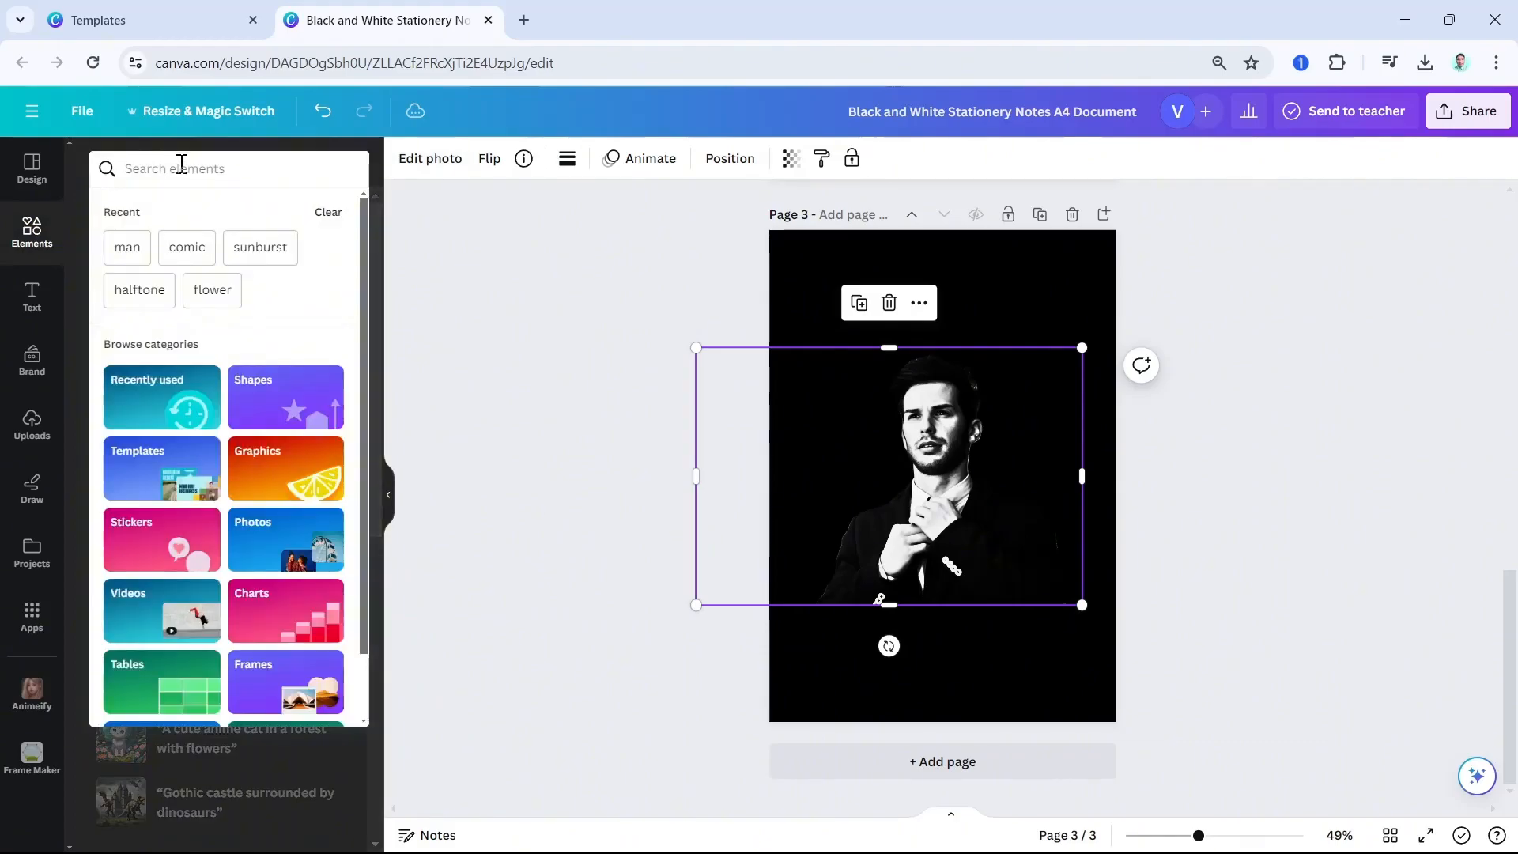
click(181, 167)
text(halftone)
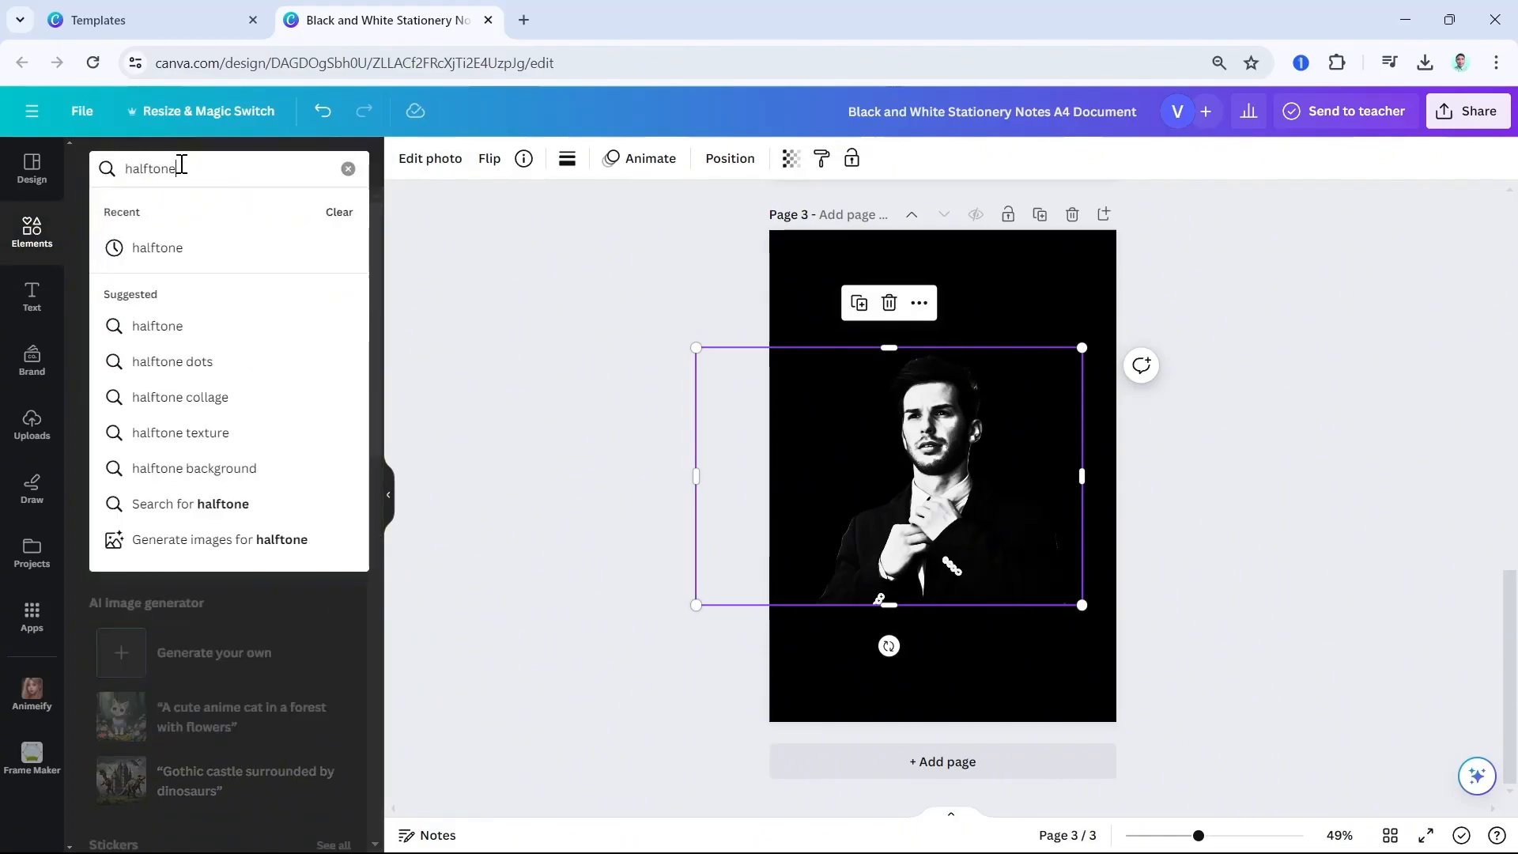
key(Return)
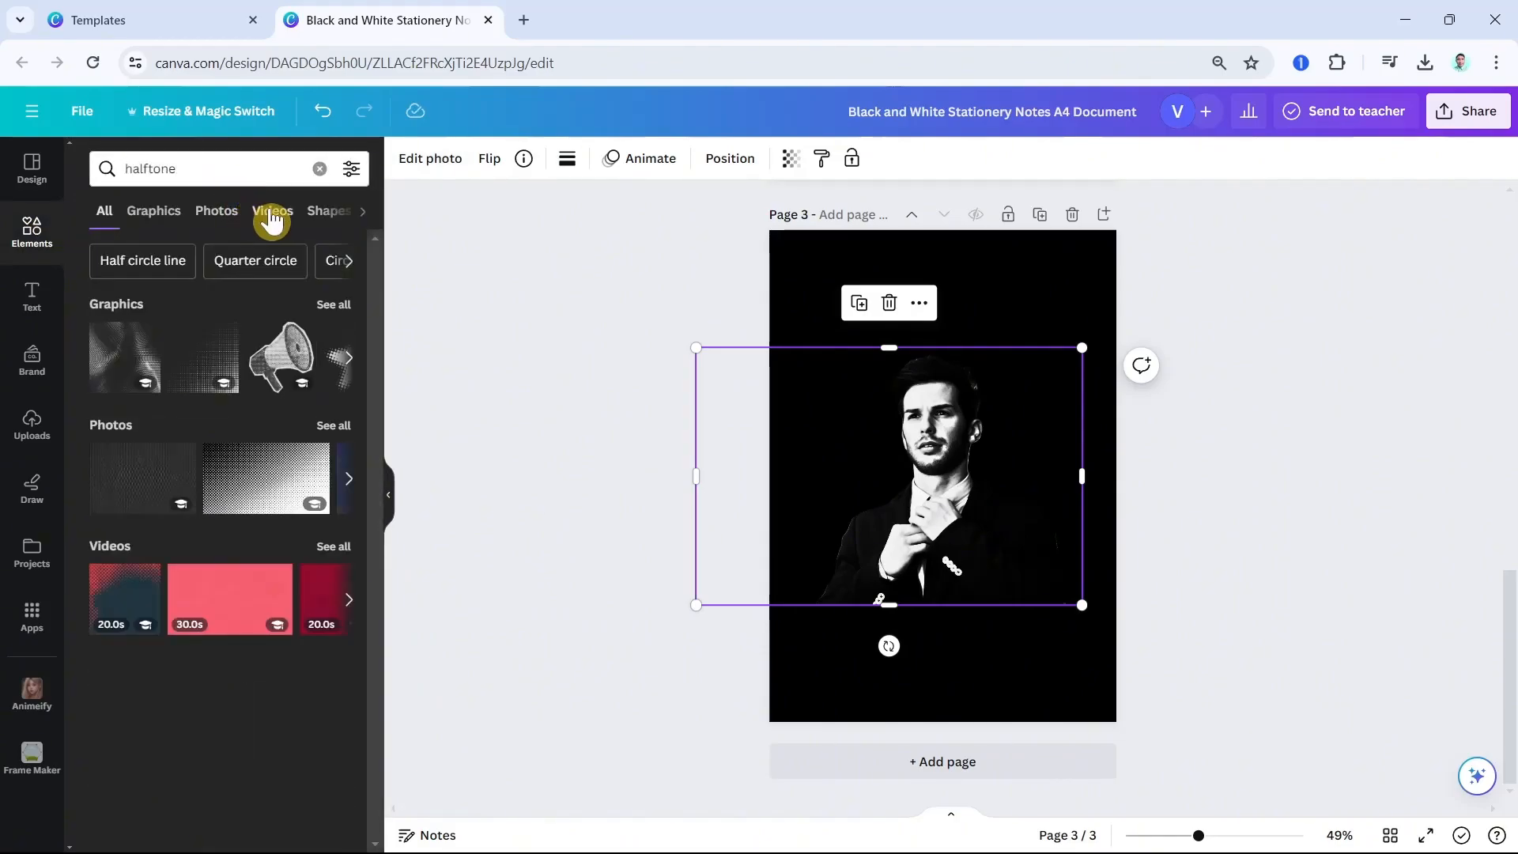
click(215, 227)
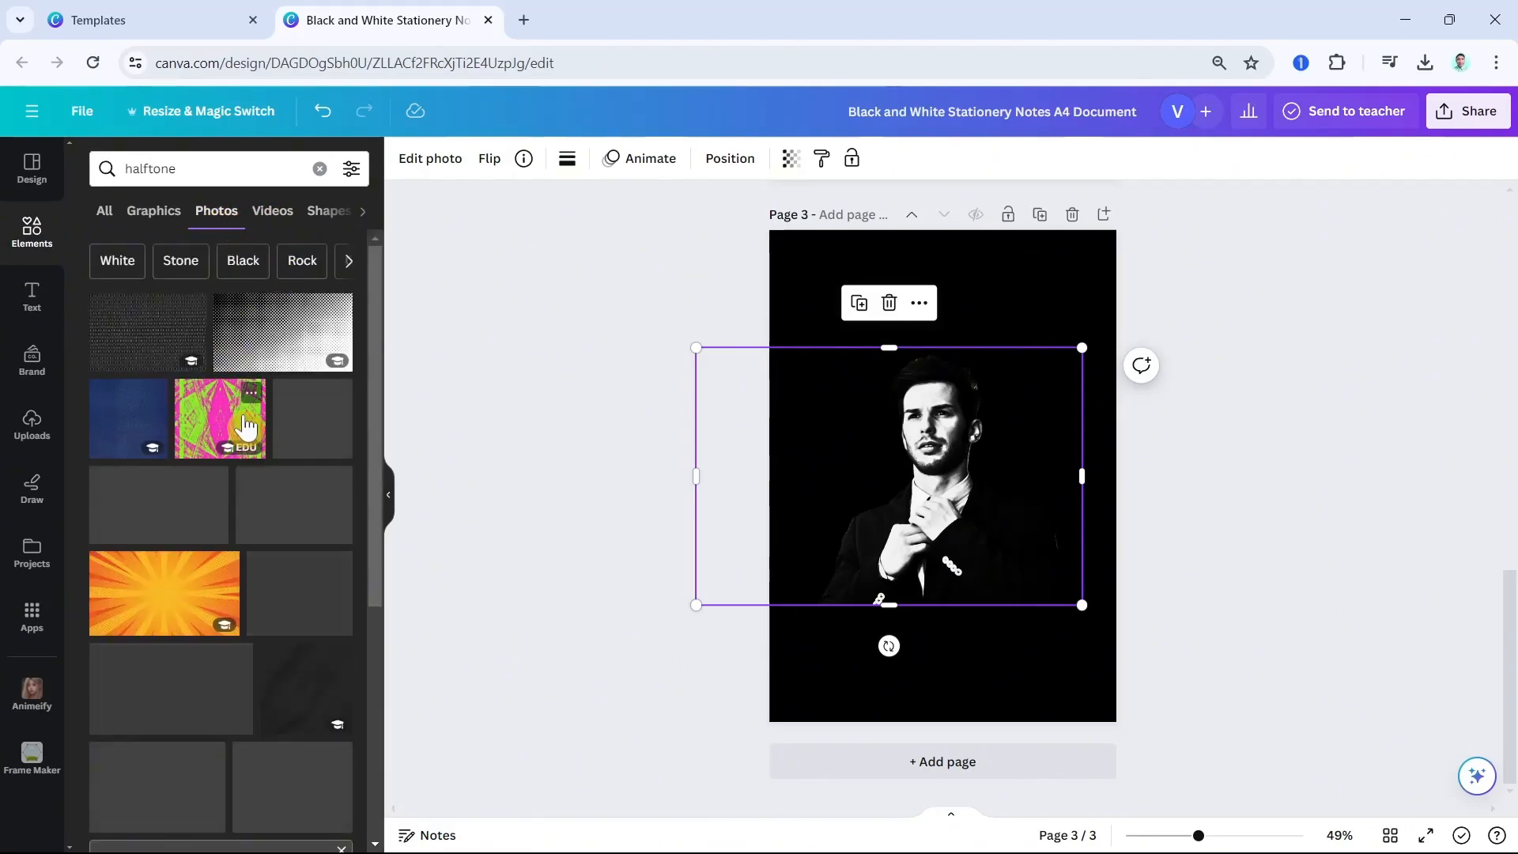
click(158, 215)
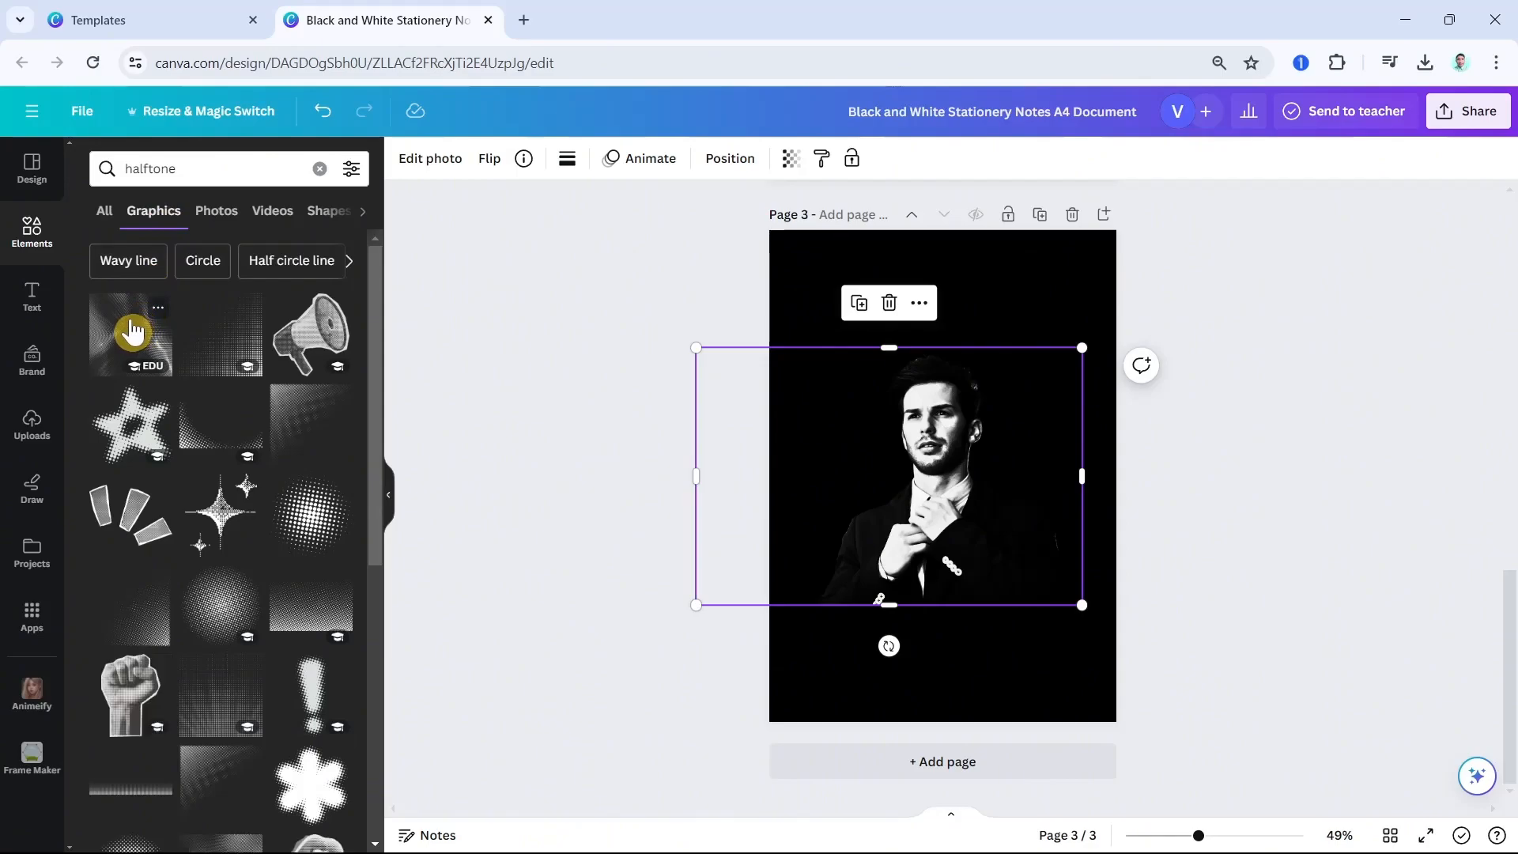
click(131, 332)
Enlarge the halftone texture and position it over the man's face and upper body on page 3
drag(869, 409, 776, 343)
drag(1013, 543, 1072, 658)
drag(1023, 577, 1020, 571)
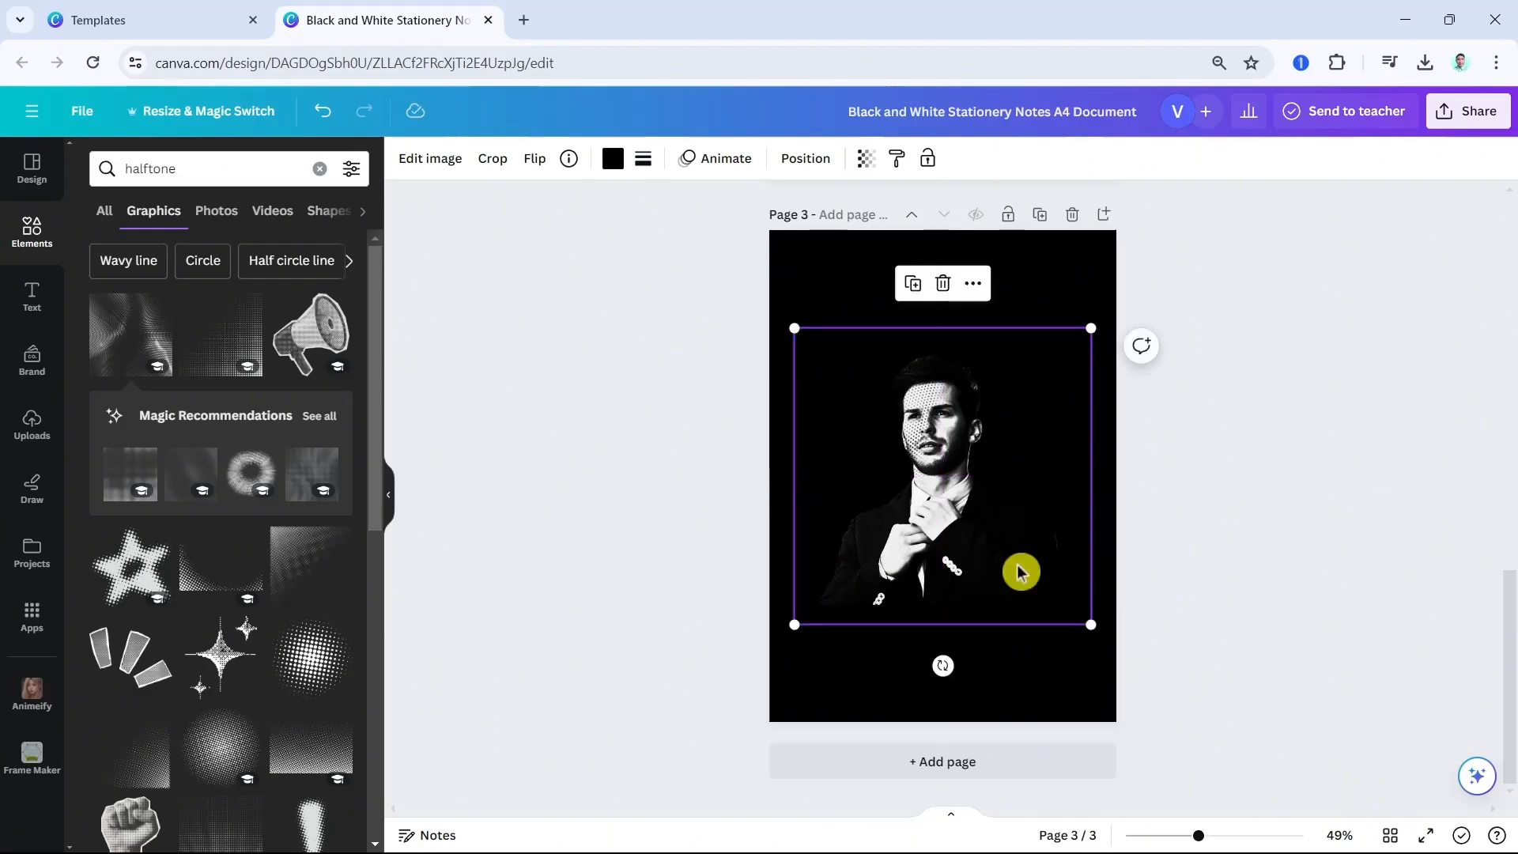
click(1174, 518)
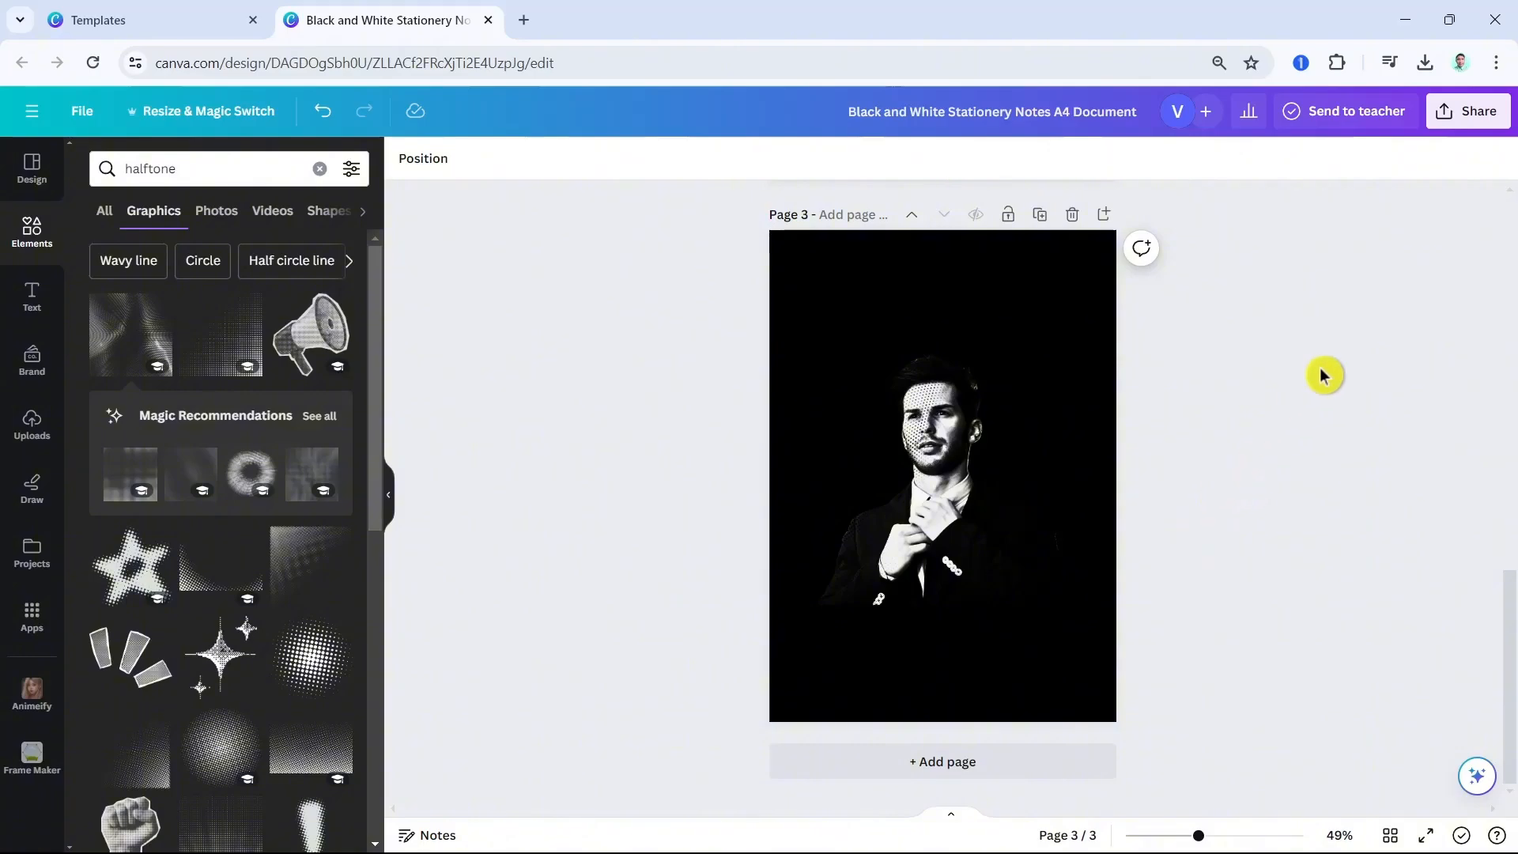
Download only page 3 as a PNG at size 1, then dismiss the download notice
click(1488, 119)
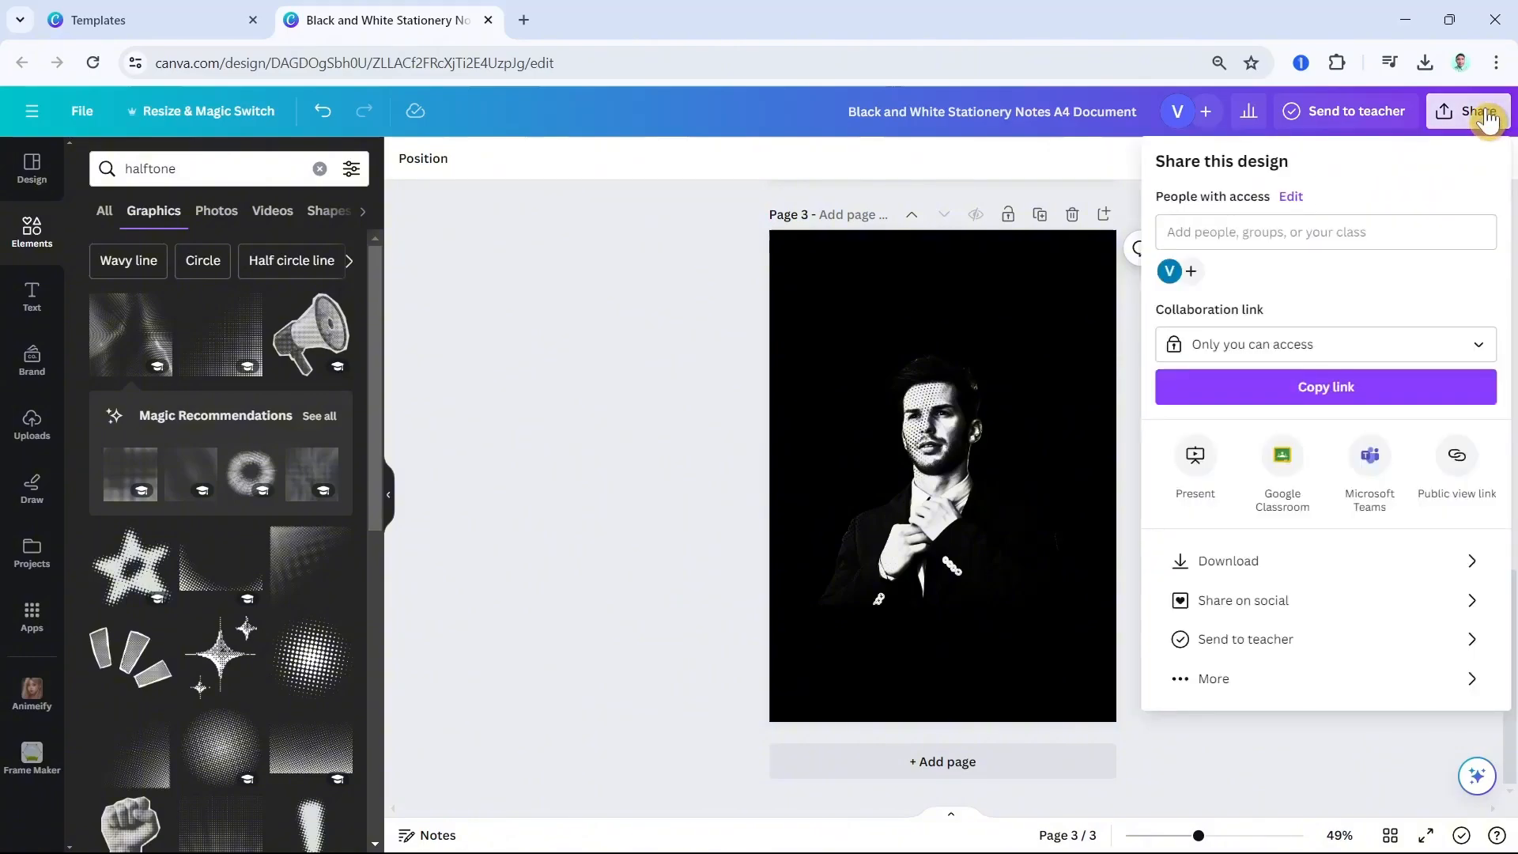
click(1311, 563)
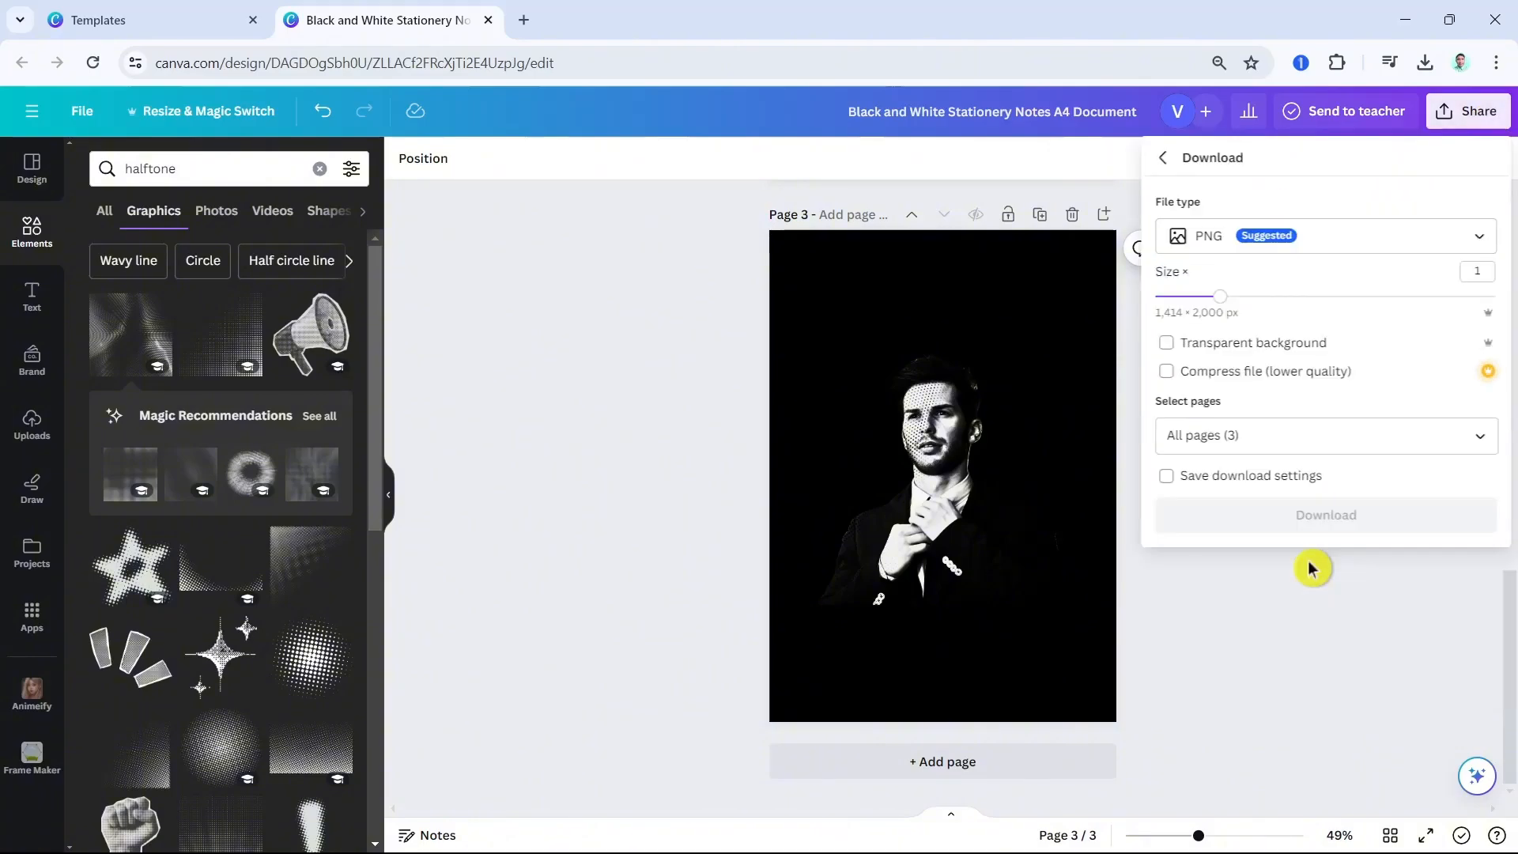
click(1347, 428)
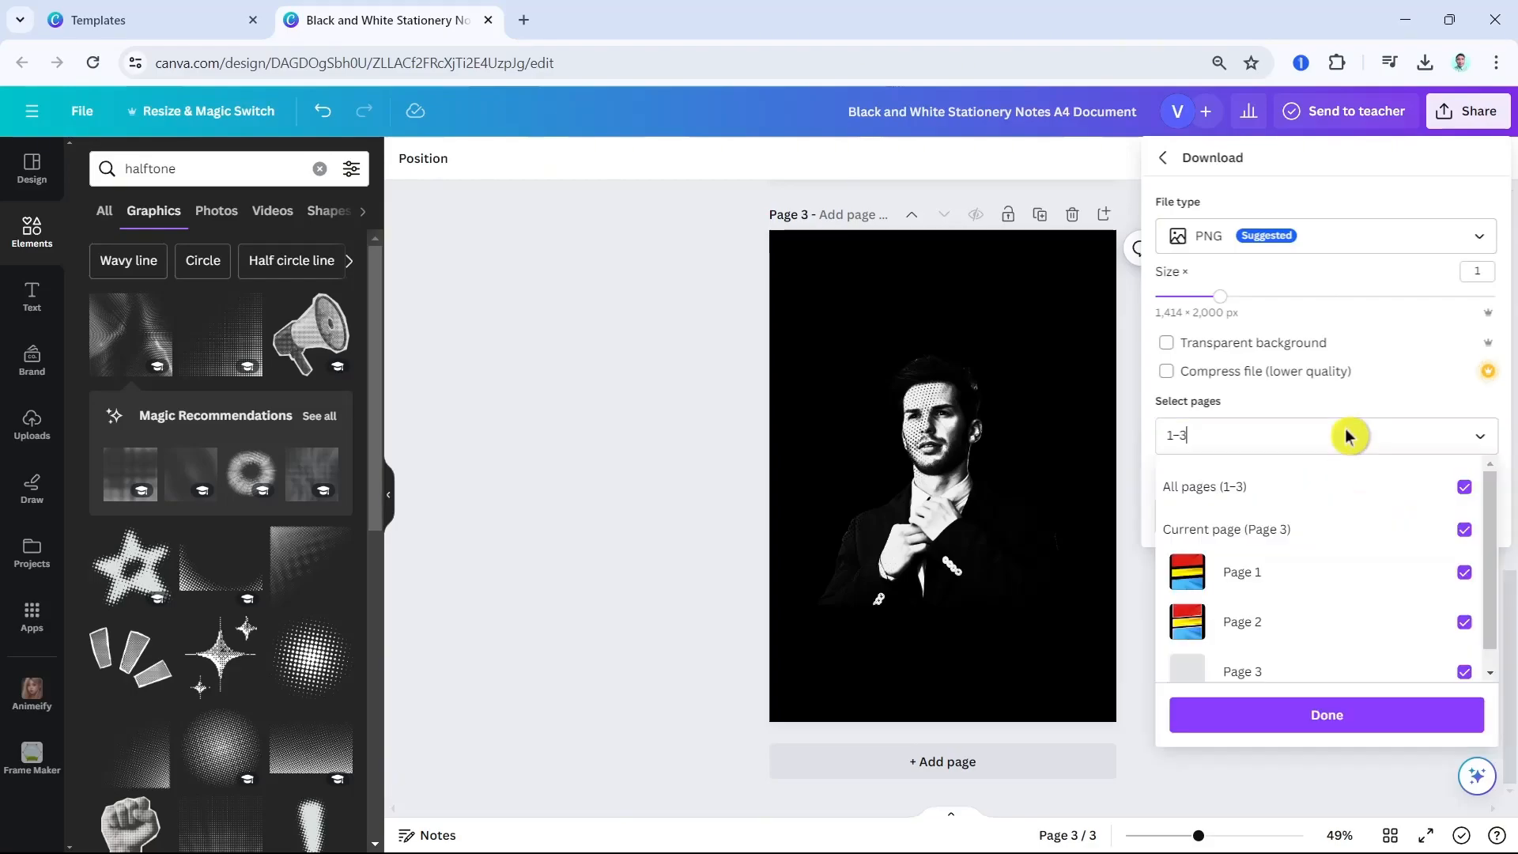
click(1463, 486)
scroll(1458, 633, down, 1)
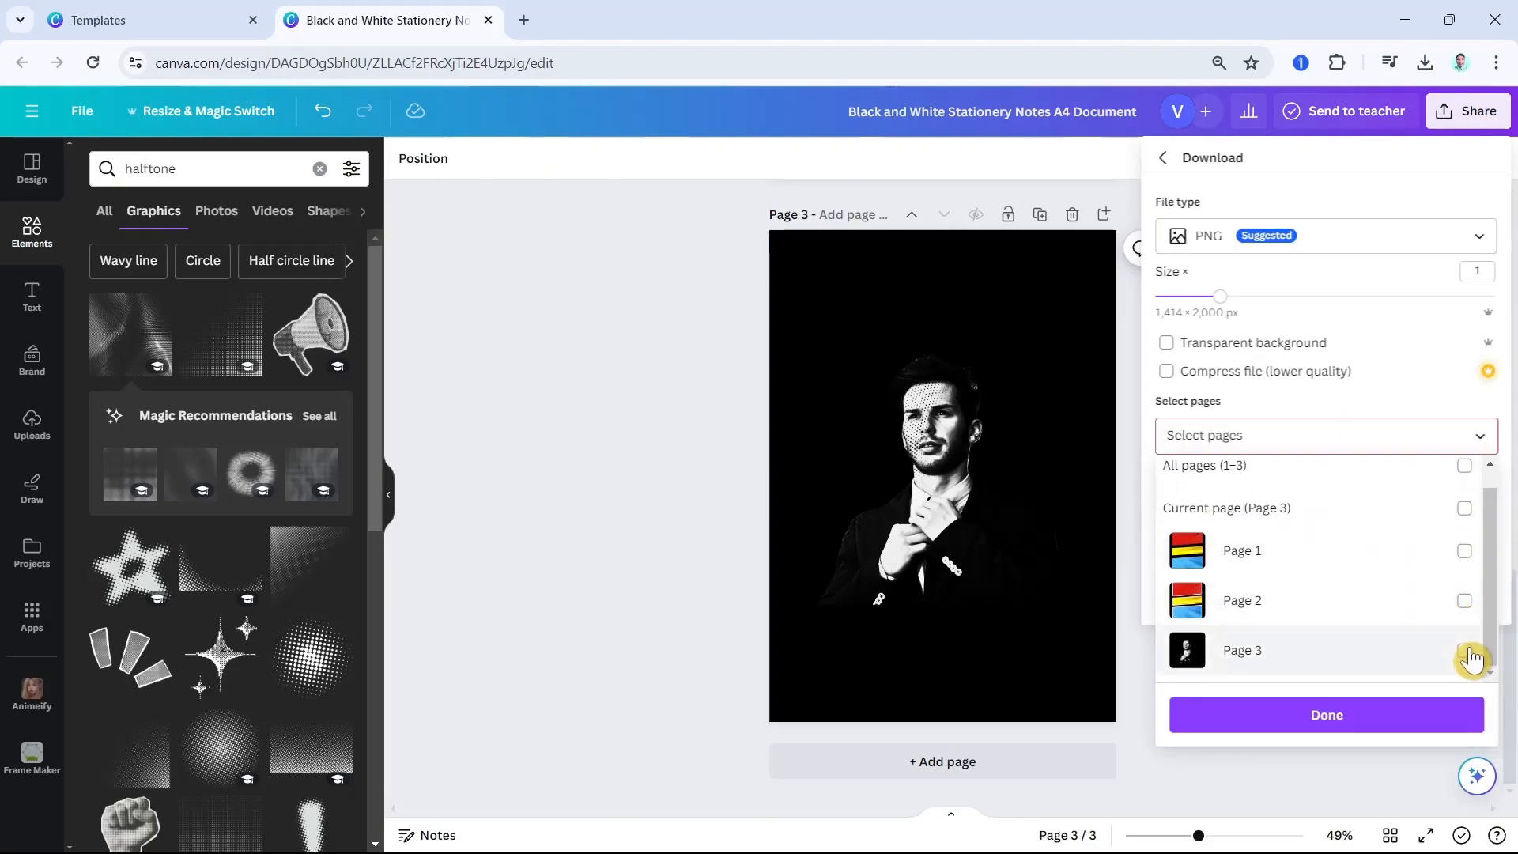
click(1463, 649)
click(1429, 716)
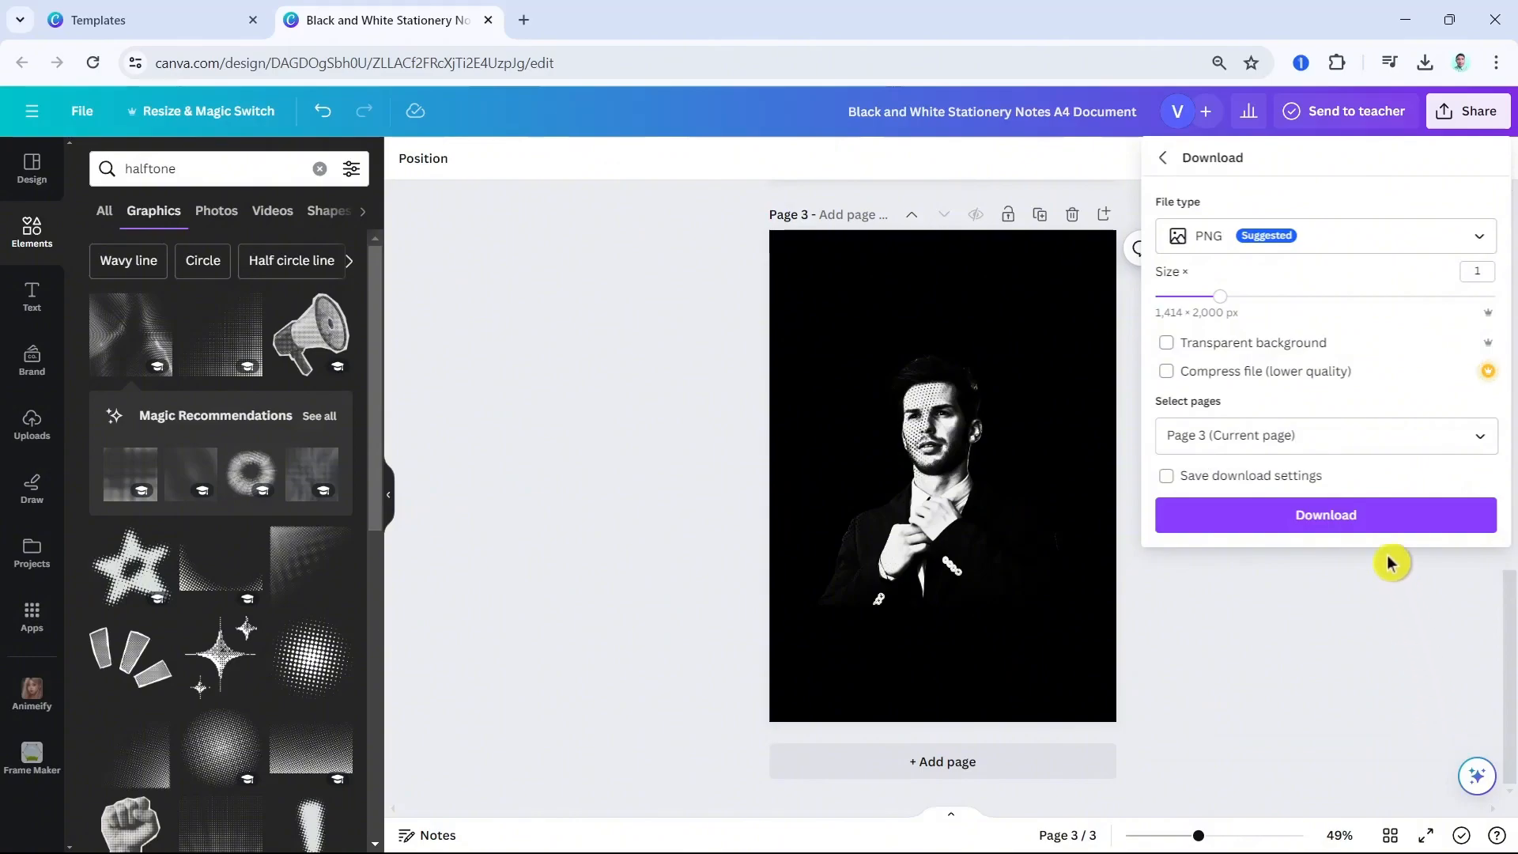
click(1377, 522)
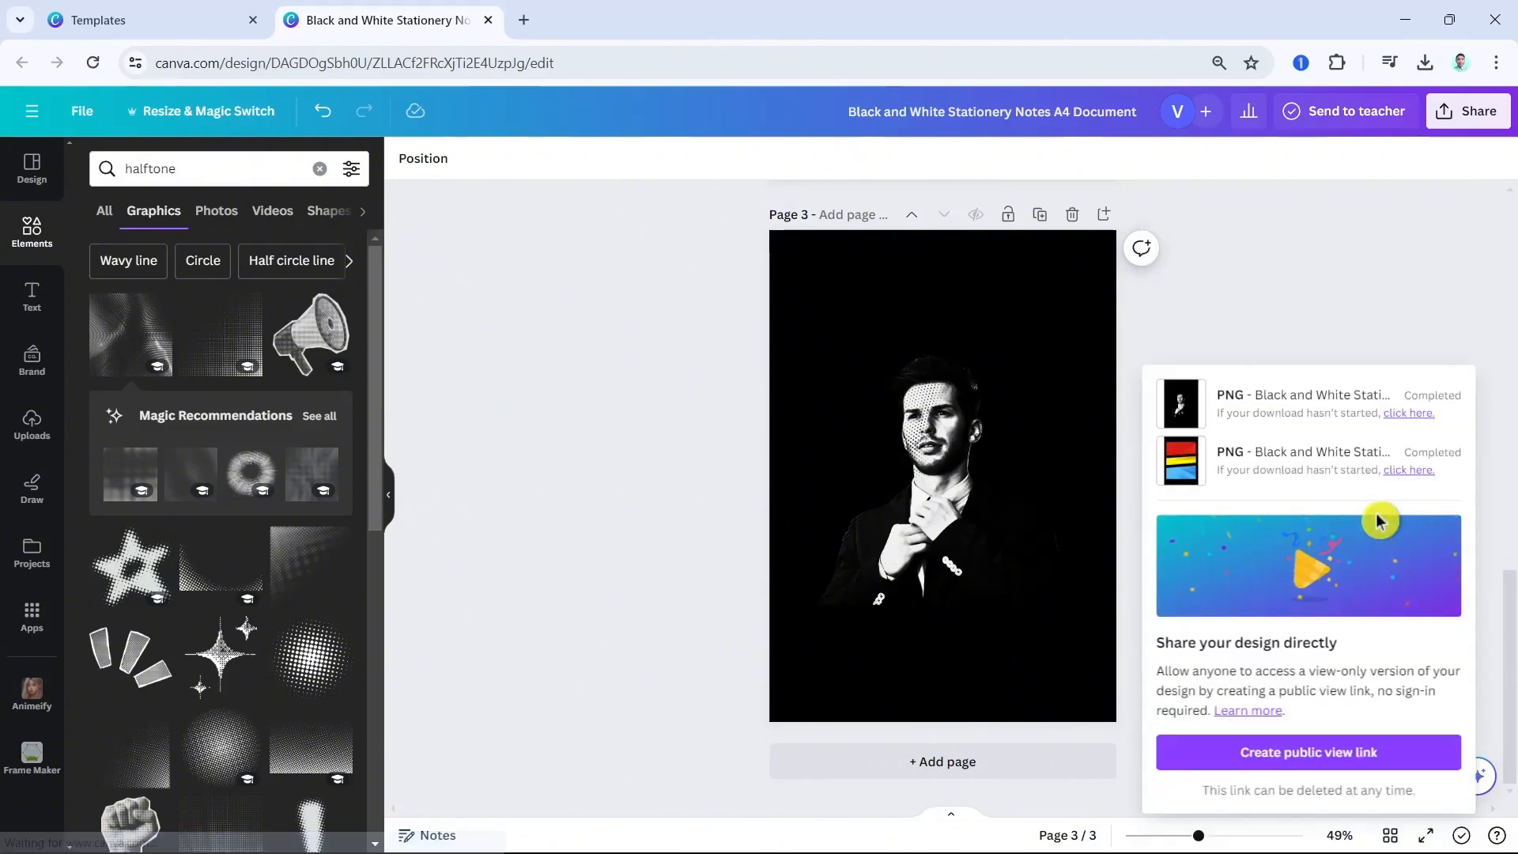
click(776, 667)
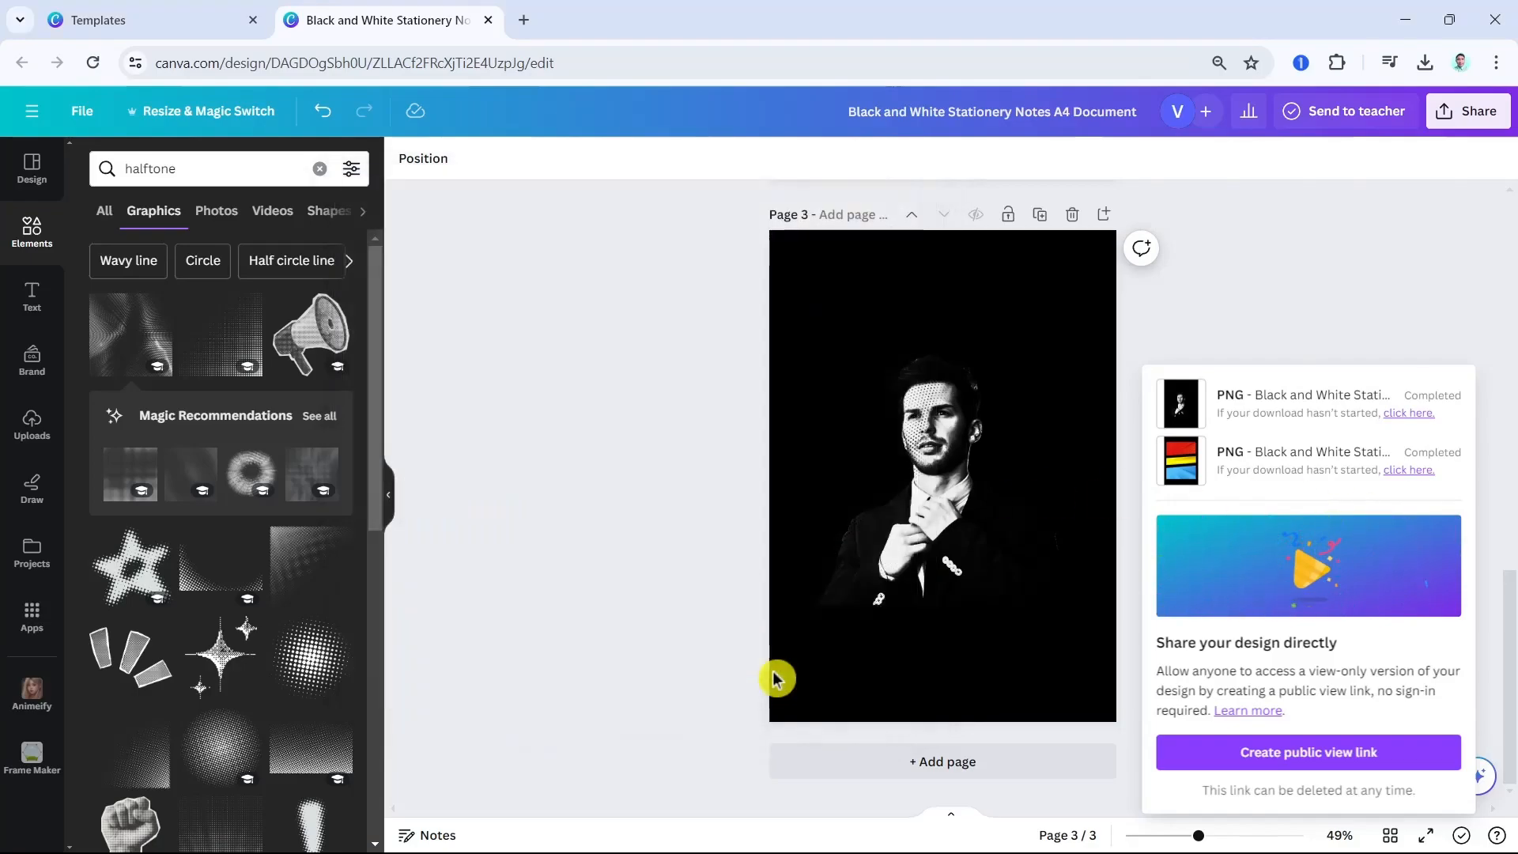
click(728, 594)
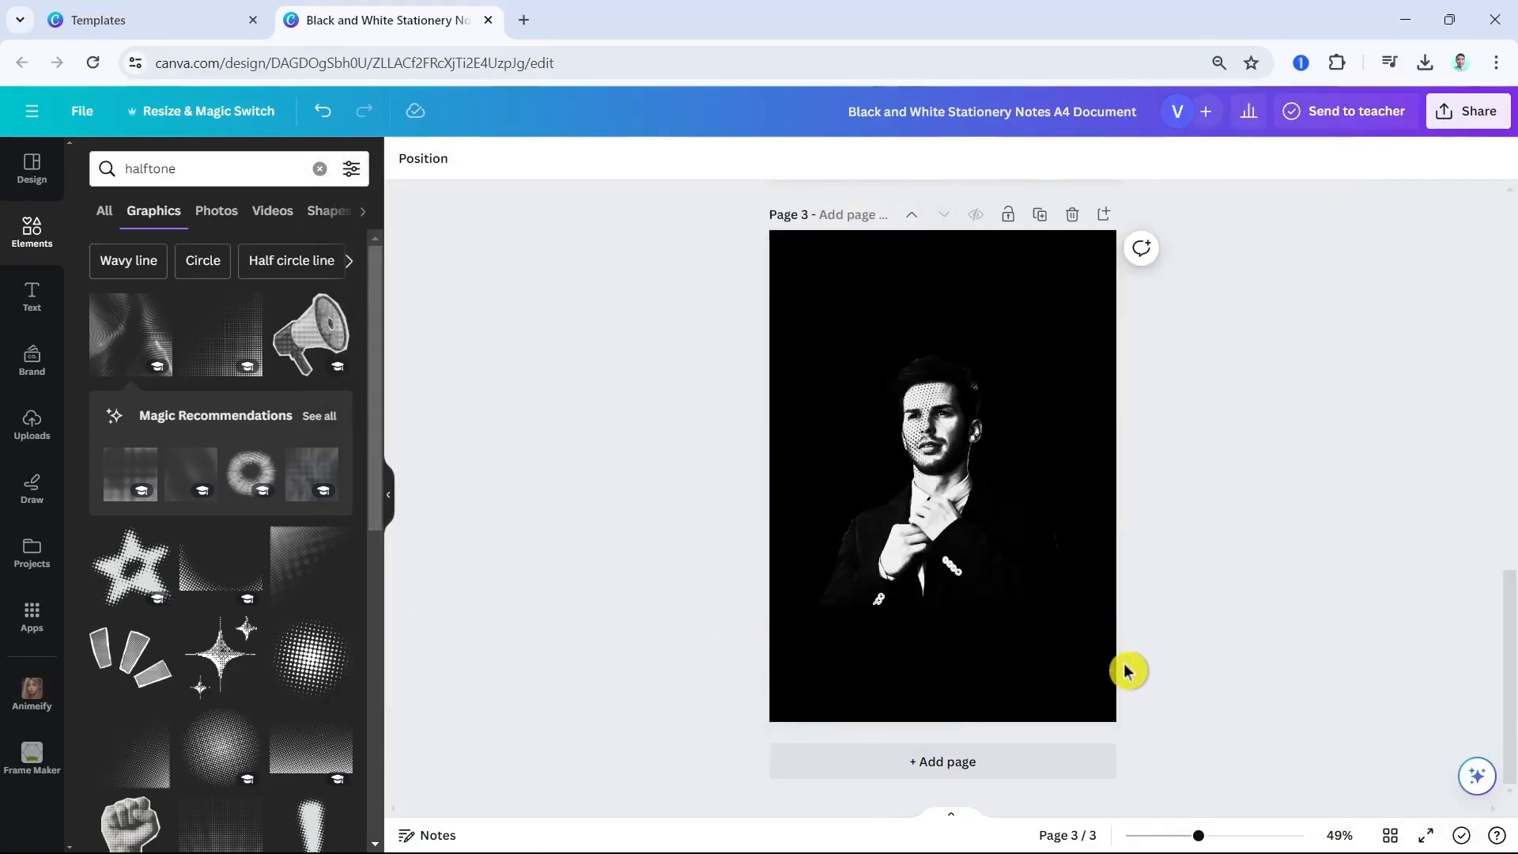
Return to the comic panels on page 2 and add the downloaded PNG of the man to the design's uploads
scroll(1125, 671, up, 8)
scroll(1273, 665, down, 2)
scroll(1272, 665, down, 1)
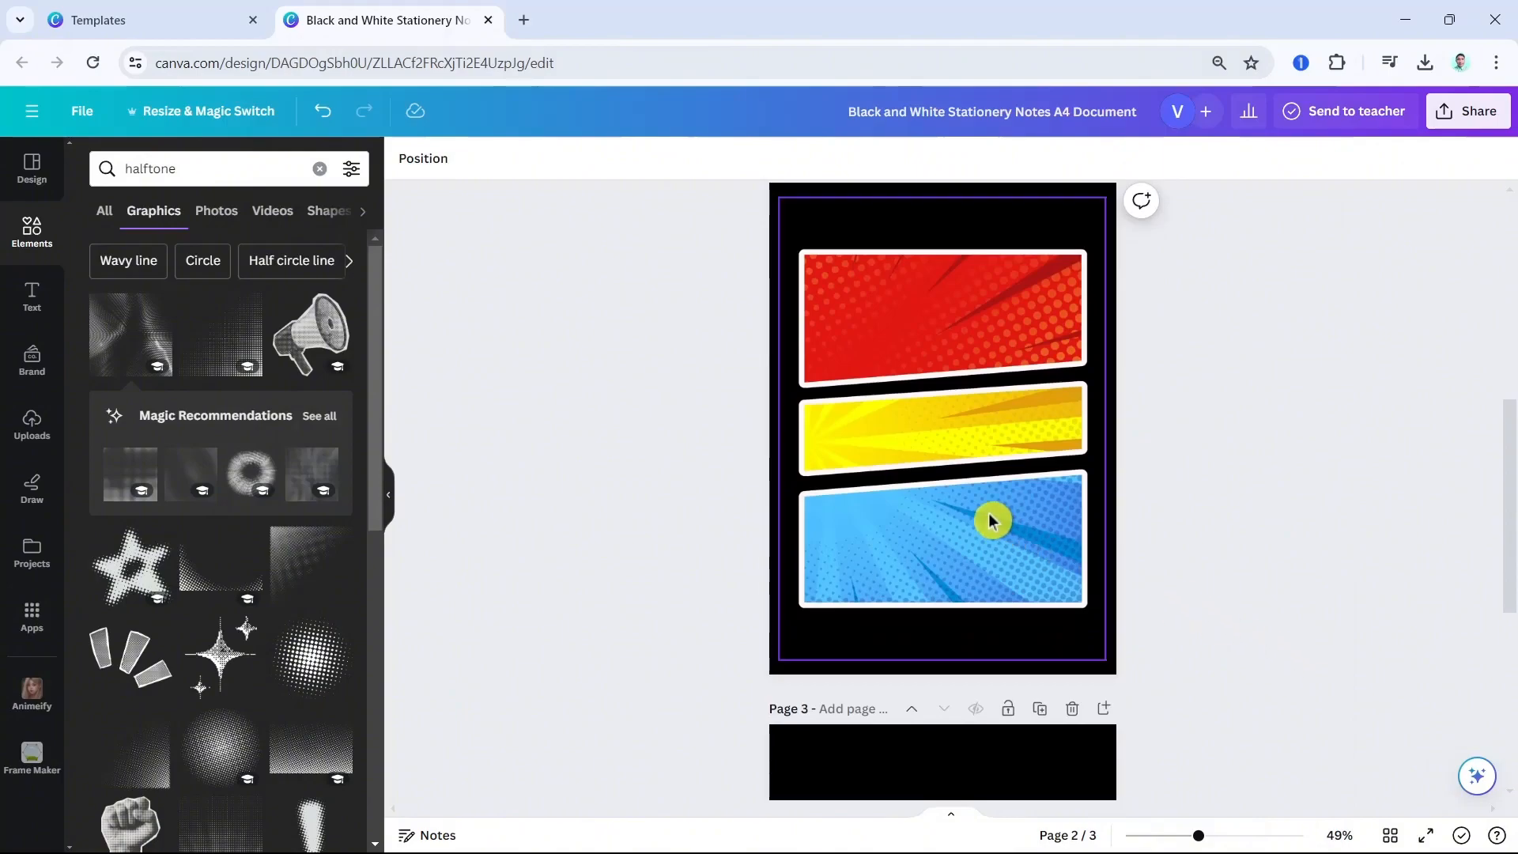
click(1020, 568)
scroll(1383, 592, up, 2)
scroll(1379, 590, down, 2)
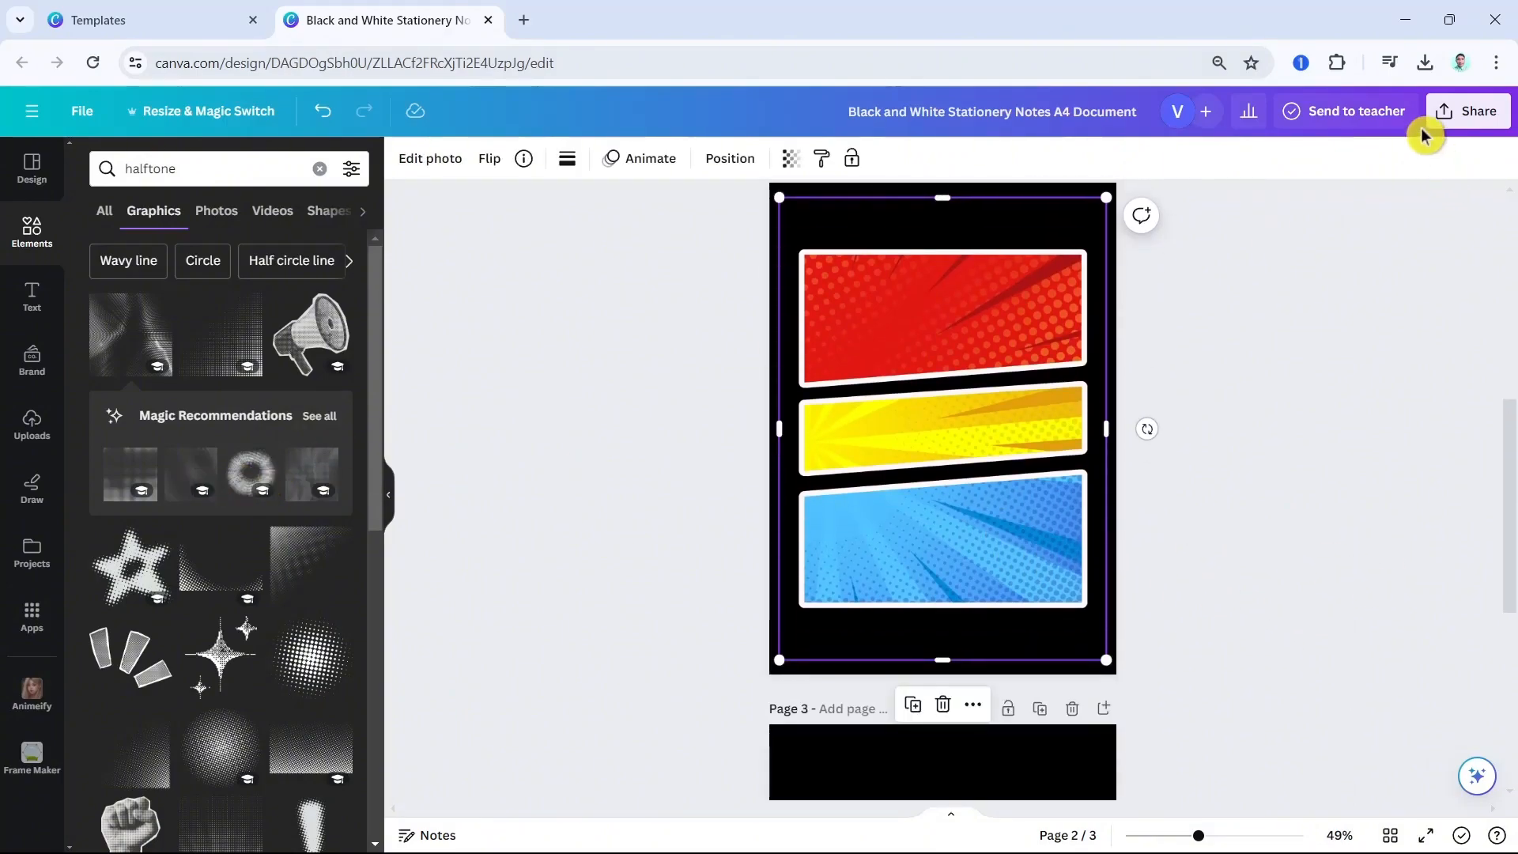
click(1424, 62)
drag(1296, 180, 30, 524)
drag(216, 474, 216, 476)
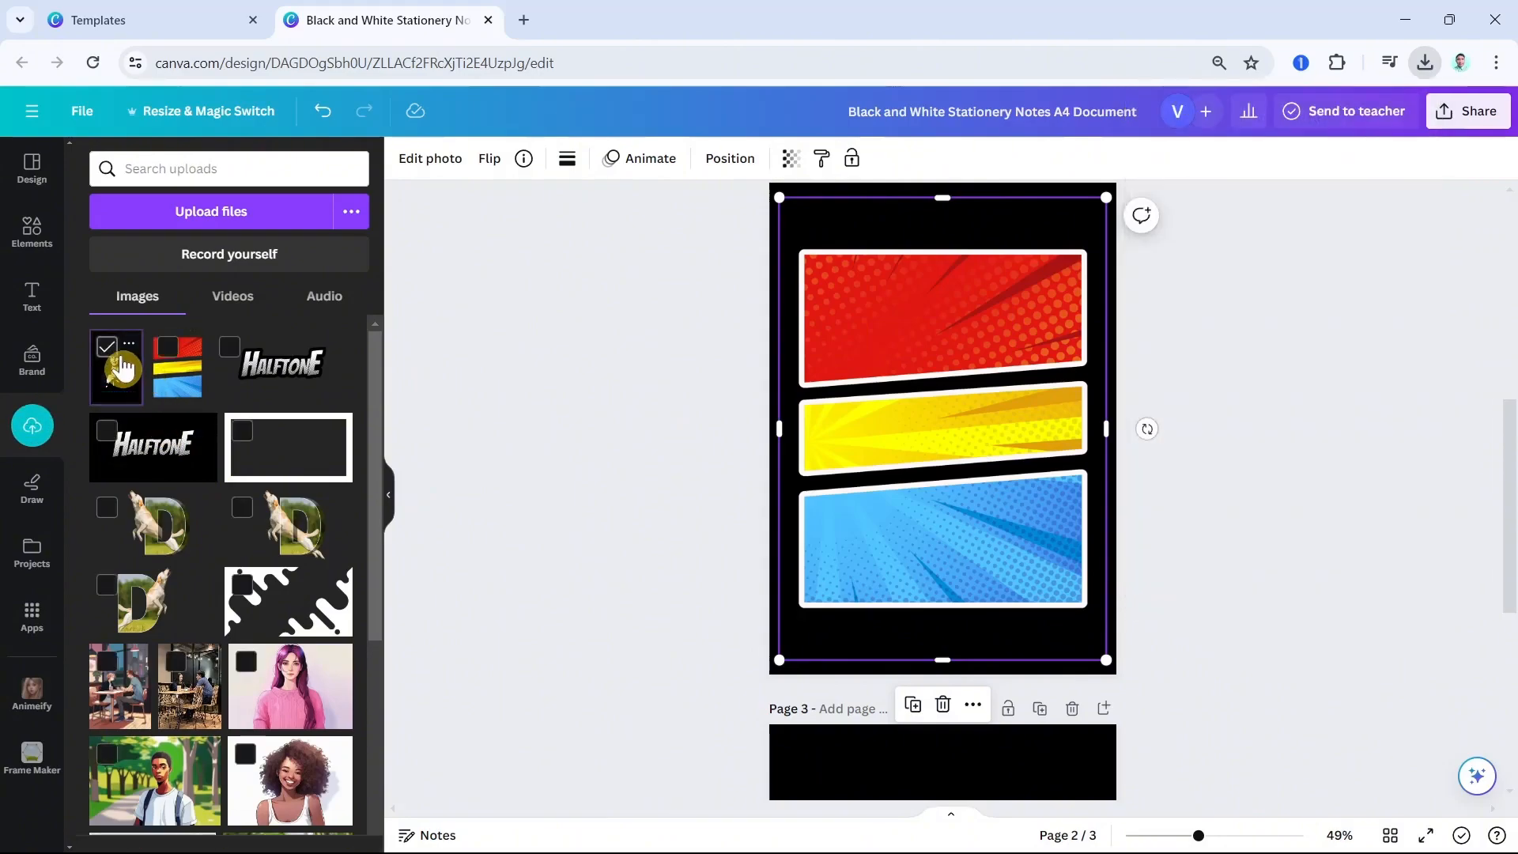
Insert the uploaded halftone image of the man over the panels on page 2 and remove its background
click(120, 369)
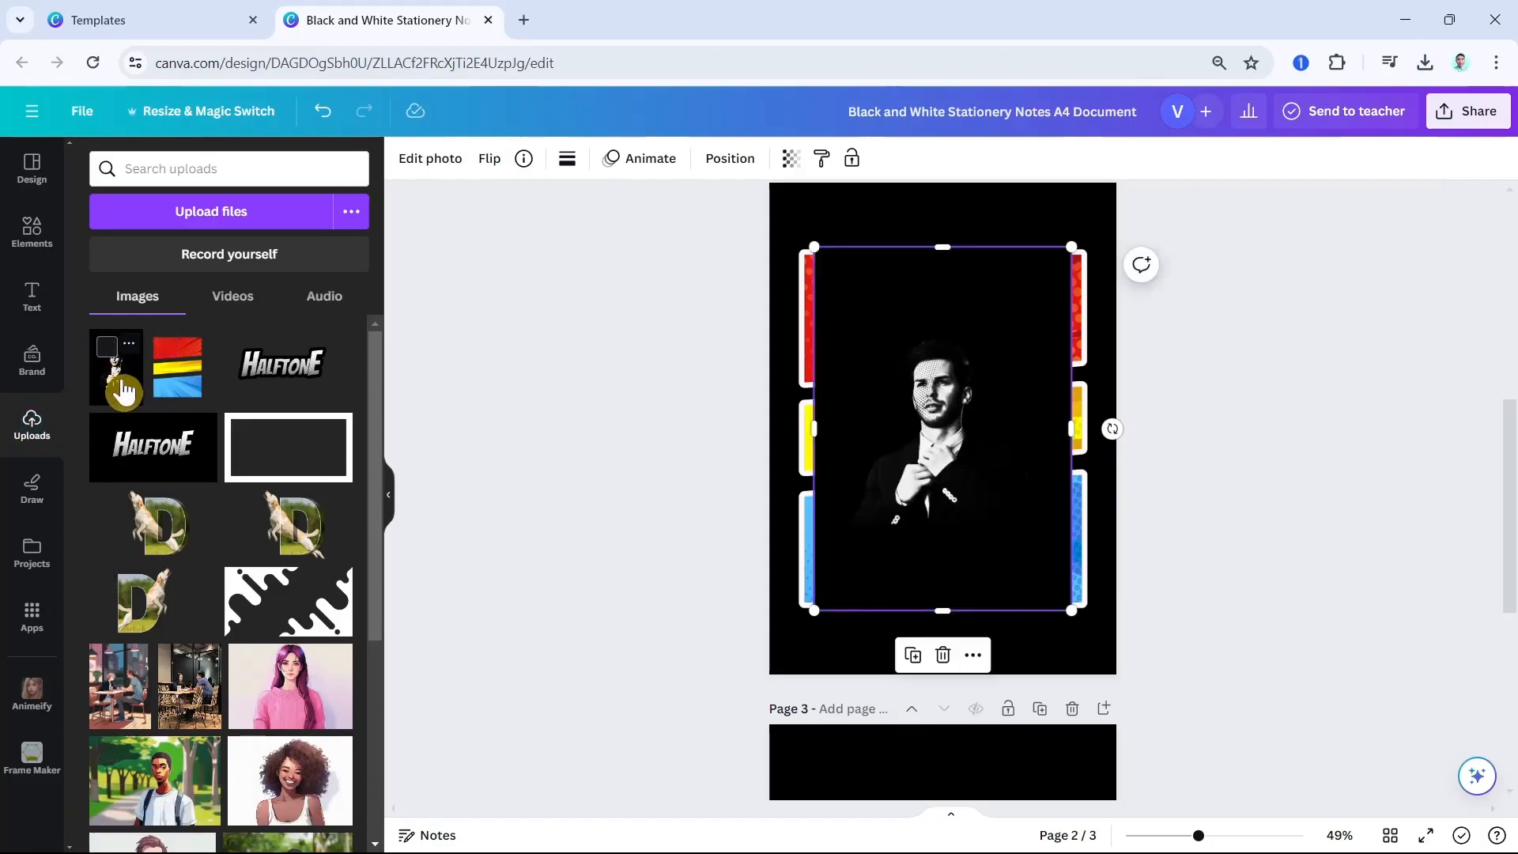
mouse_move(881, 480)
mouse_down()
mouse_move(946, 470)
mouse_move(894, 472)
mouse_up()
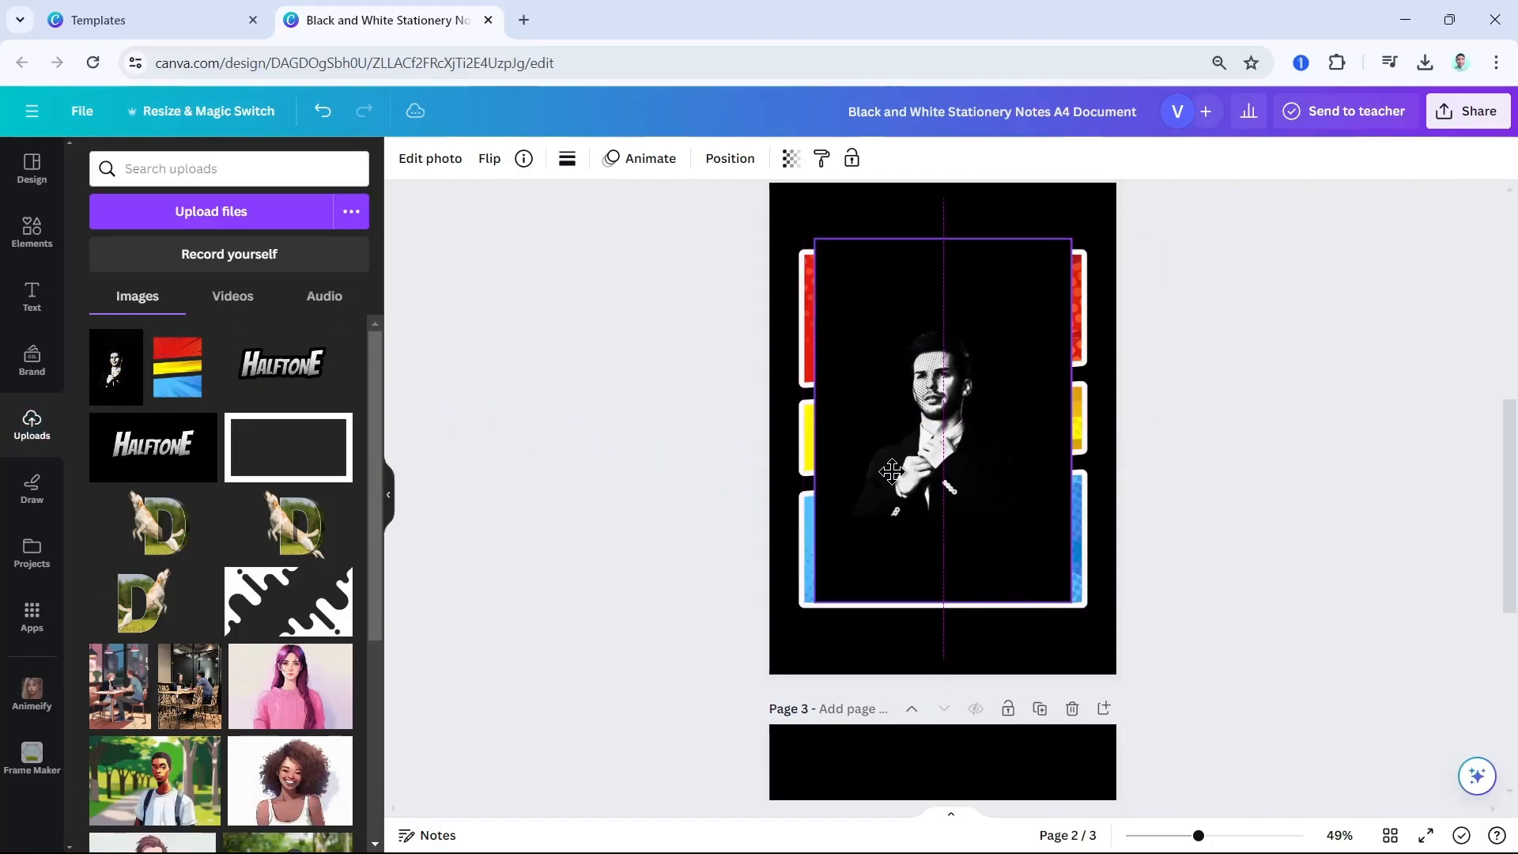
click(414, 162)
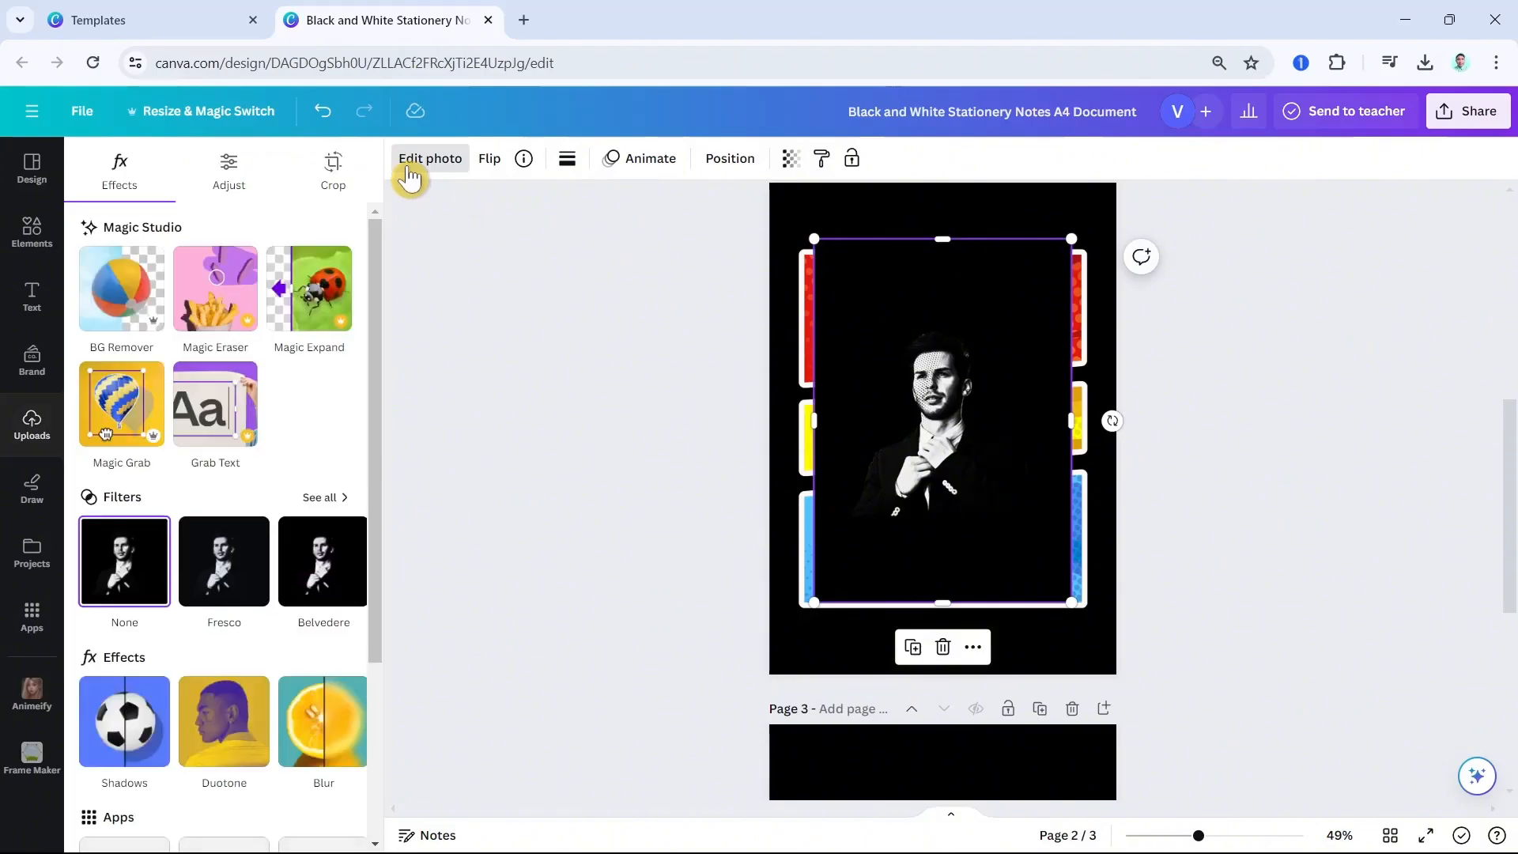
click(128, 299)
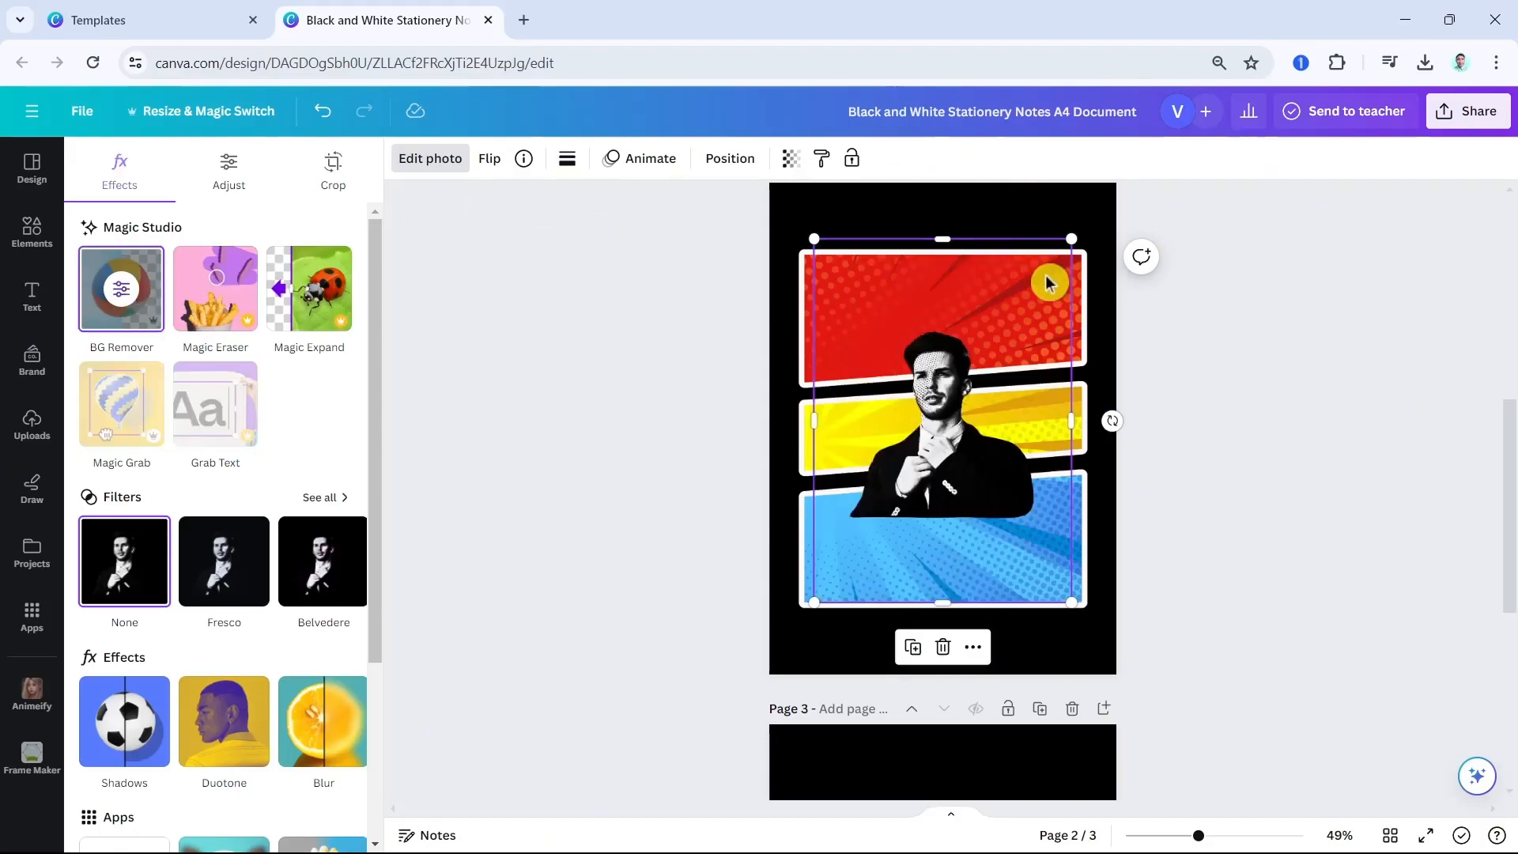
Shrink the cut-out man, crop its left side and align it with the lower-left corner of the blue panel
drag(1069, 240, 1010, 325)
drag(922, 482, 885, 537)
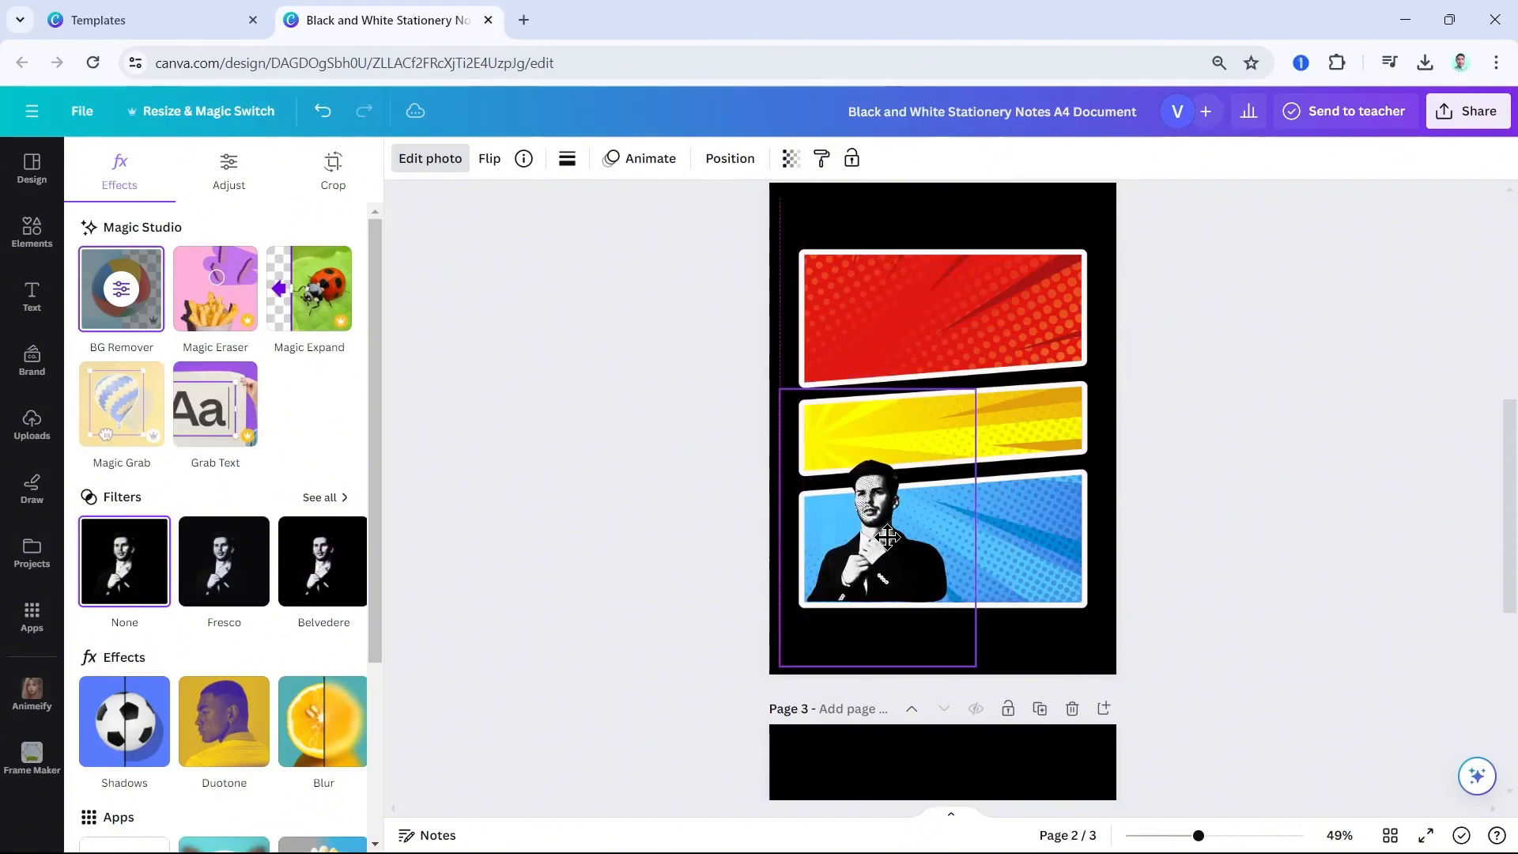
drag(780, 530, 826, 531)
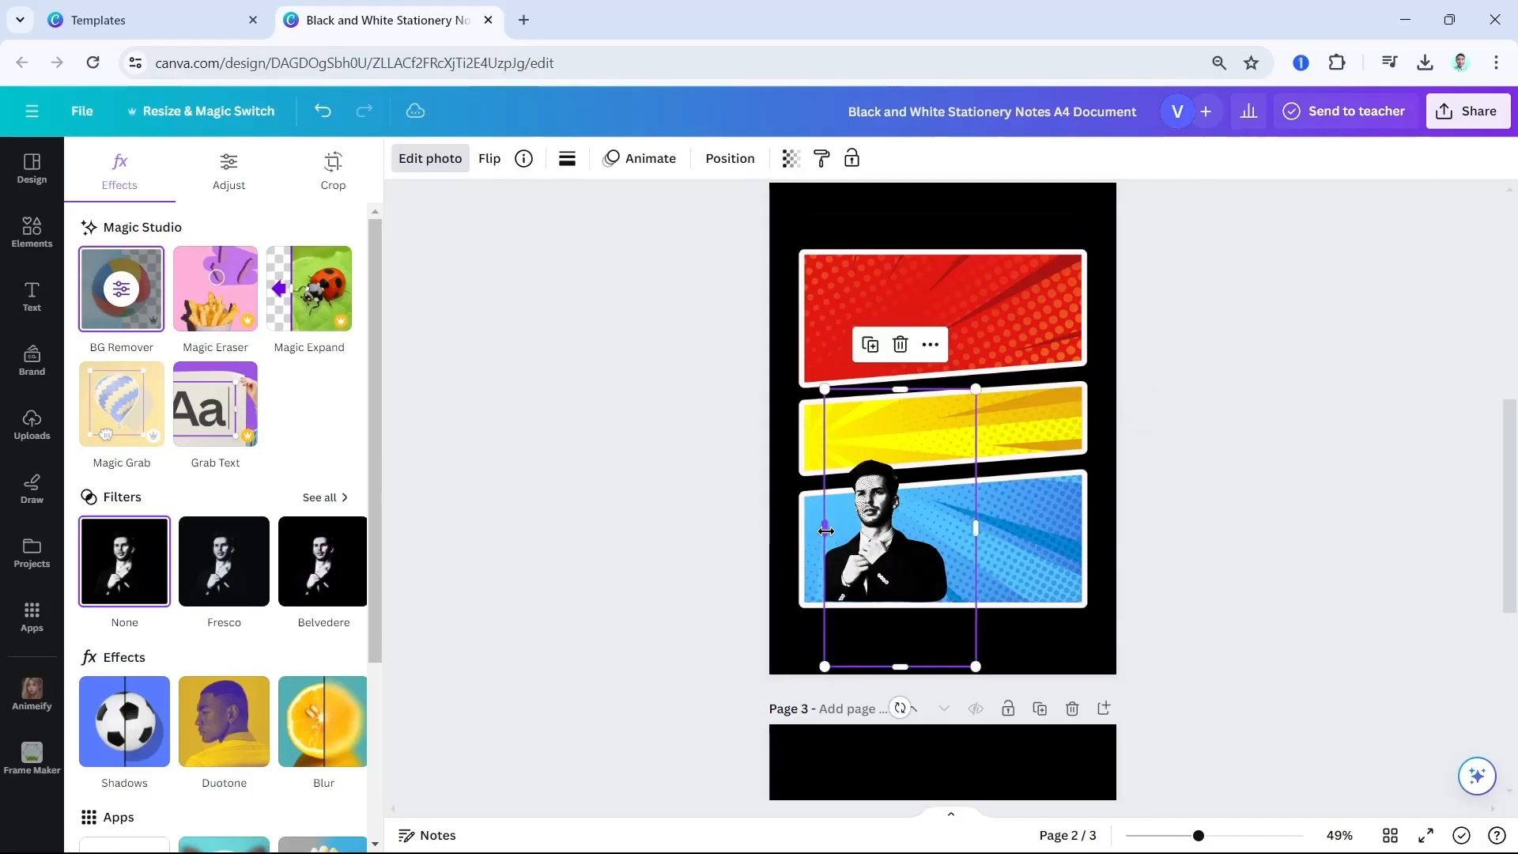
drag(920, 532, 898, 530)
Enlarge the cut-out man across all three panels, keeping his lower edge aligned with the bottom of the blue panel
drag(955, 389, 1075, 264)
drag(918, 482, 916, 518)
click(1040, 294)
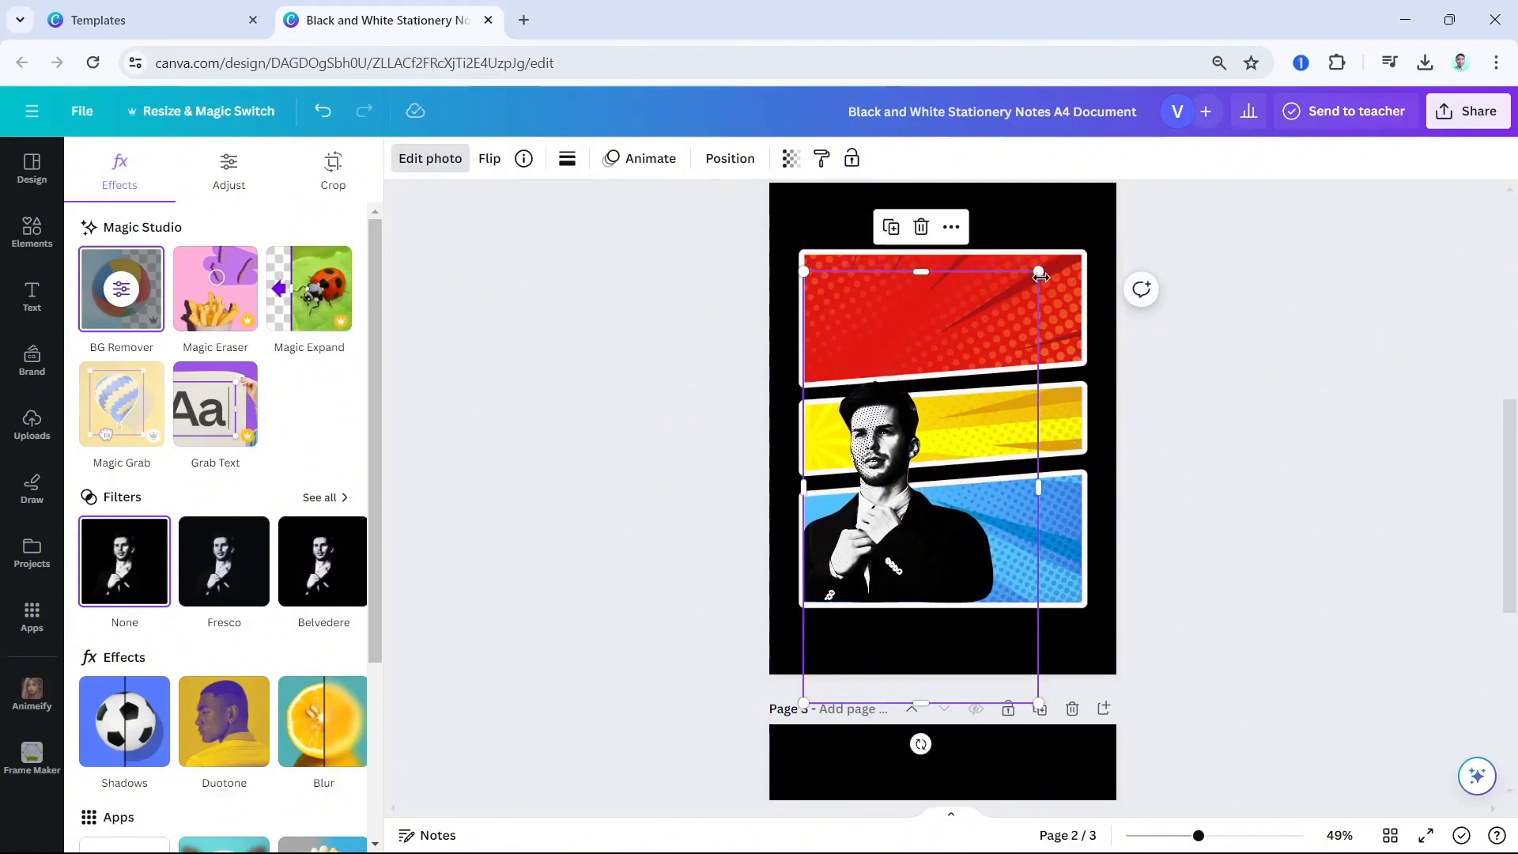
drag(1038, 269, 1170, 179)
drag(933, 492, 938, 530)
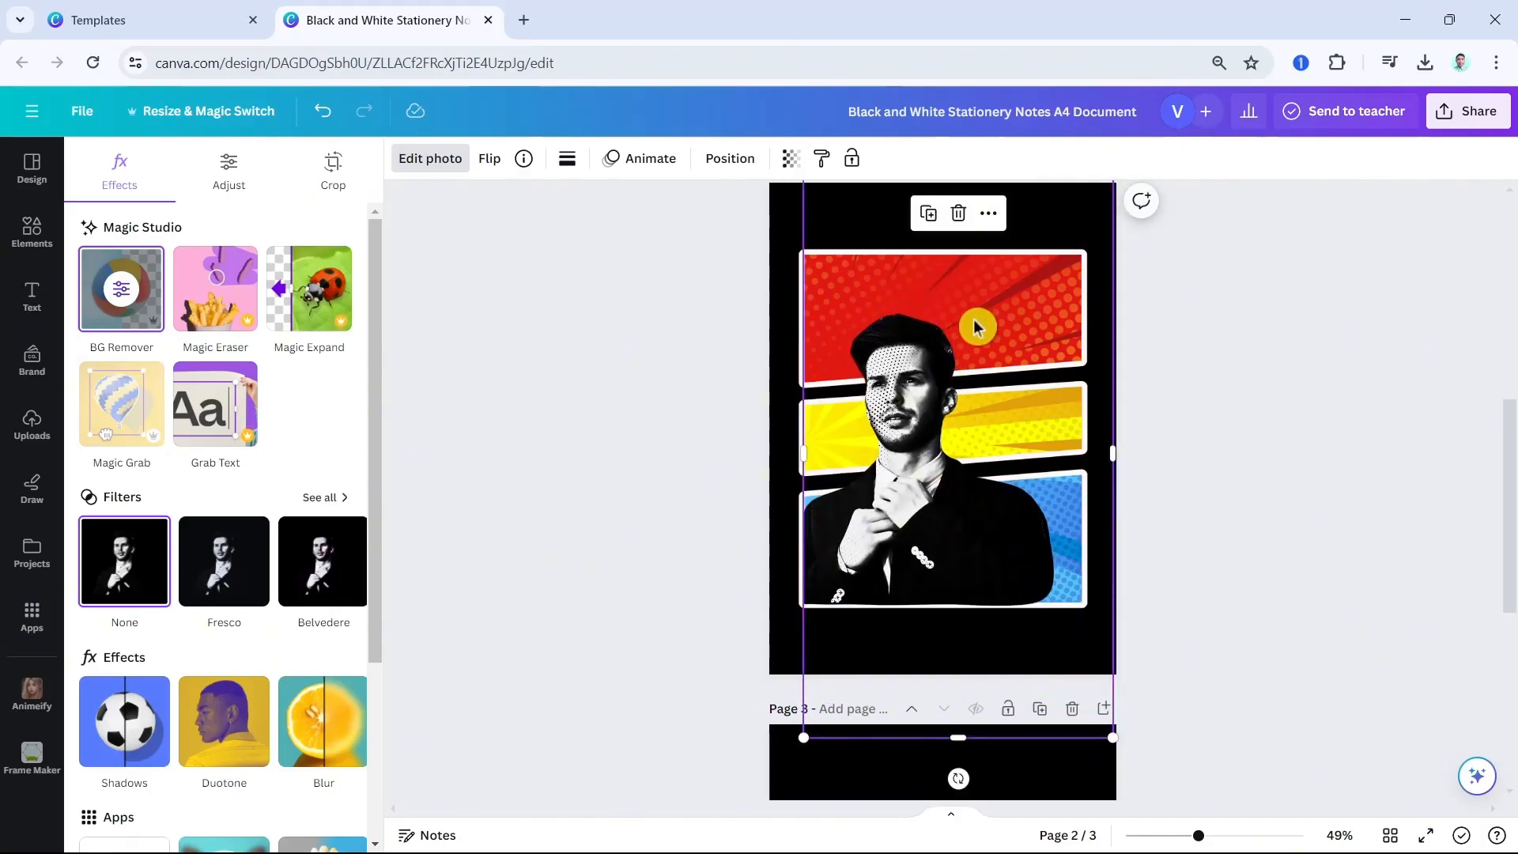
Duplicate the cut-out man, move the copy to the upper right, and apply the Sea Blue duotone at intensity 100 to the original
click(938, 229)
drag(932, 450, 1063, 338)
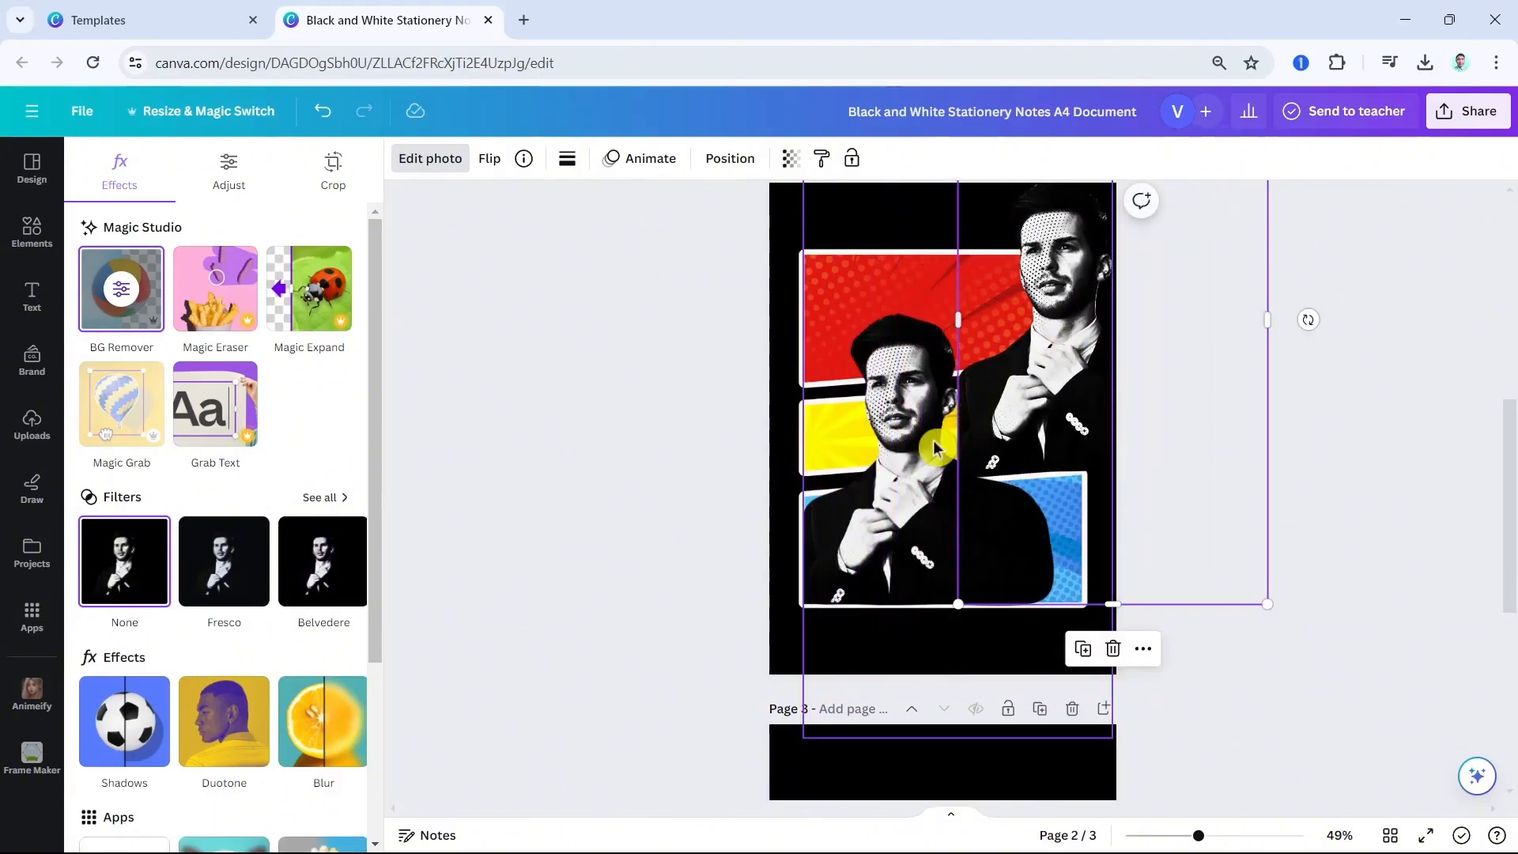
click(874, 498)
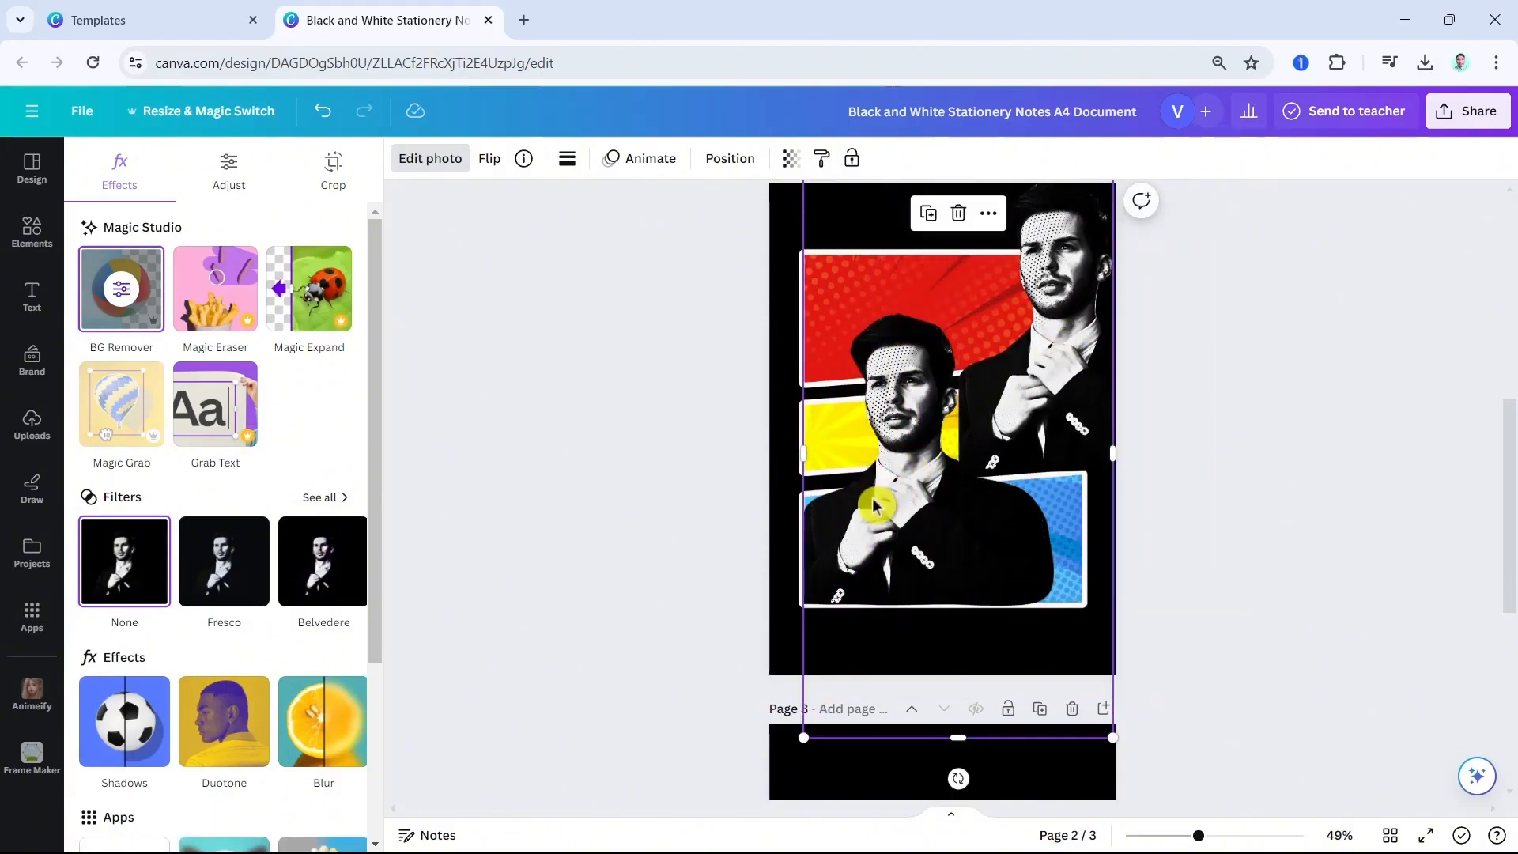
click(427, 163)
click(427, 163)
click(427, 163)
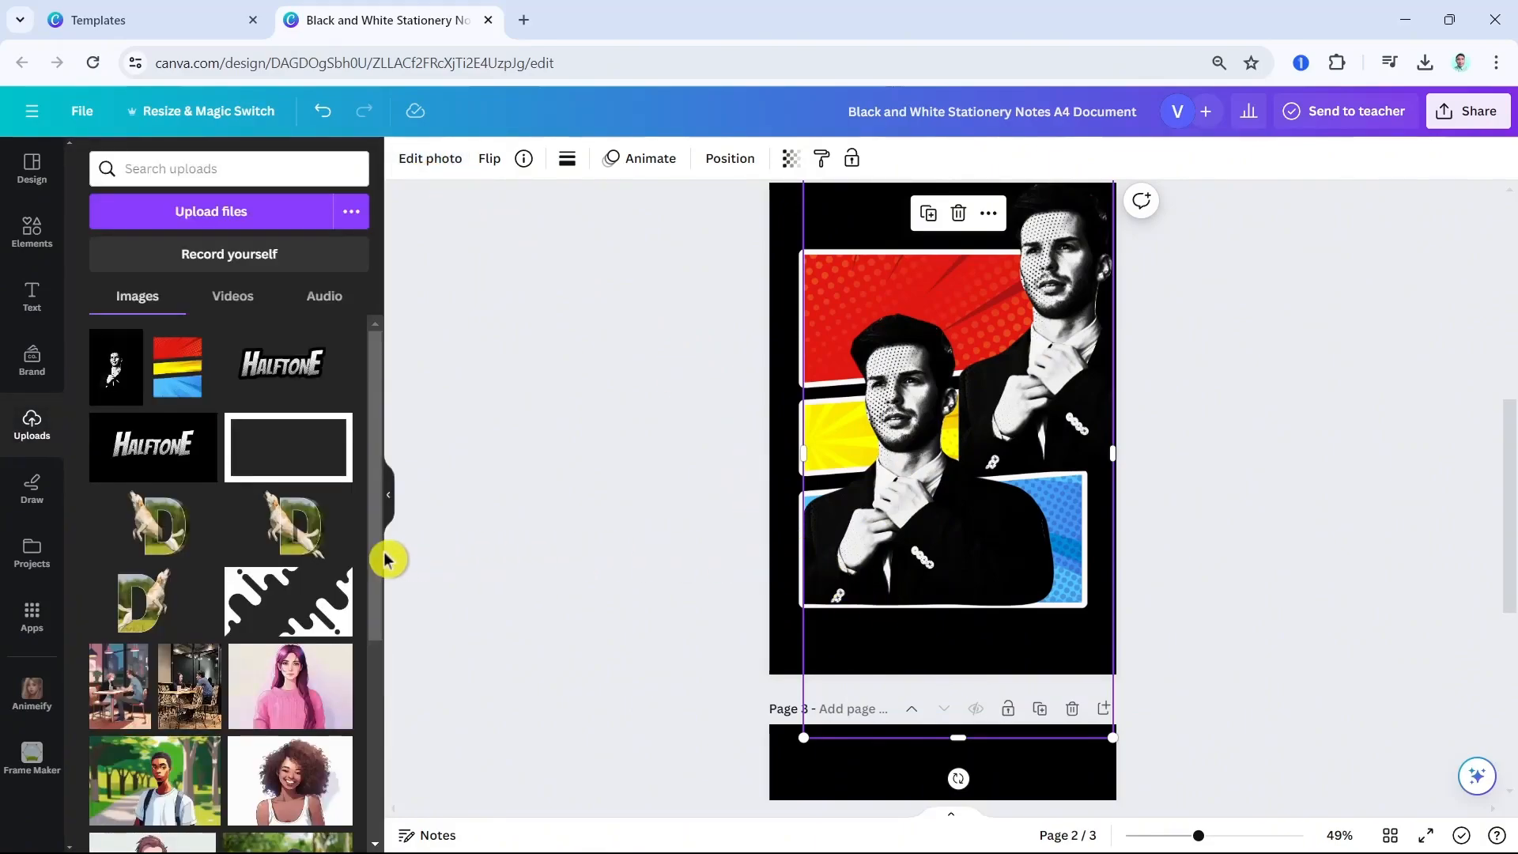
click(419, 164)
click(225, 735)
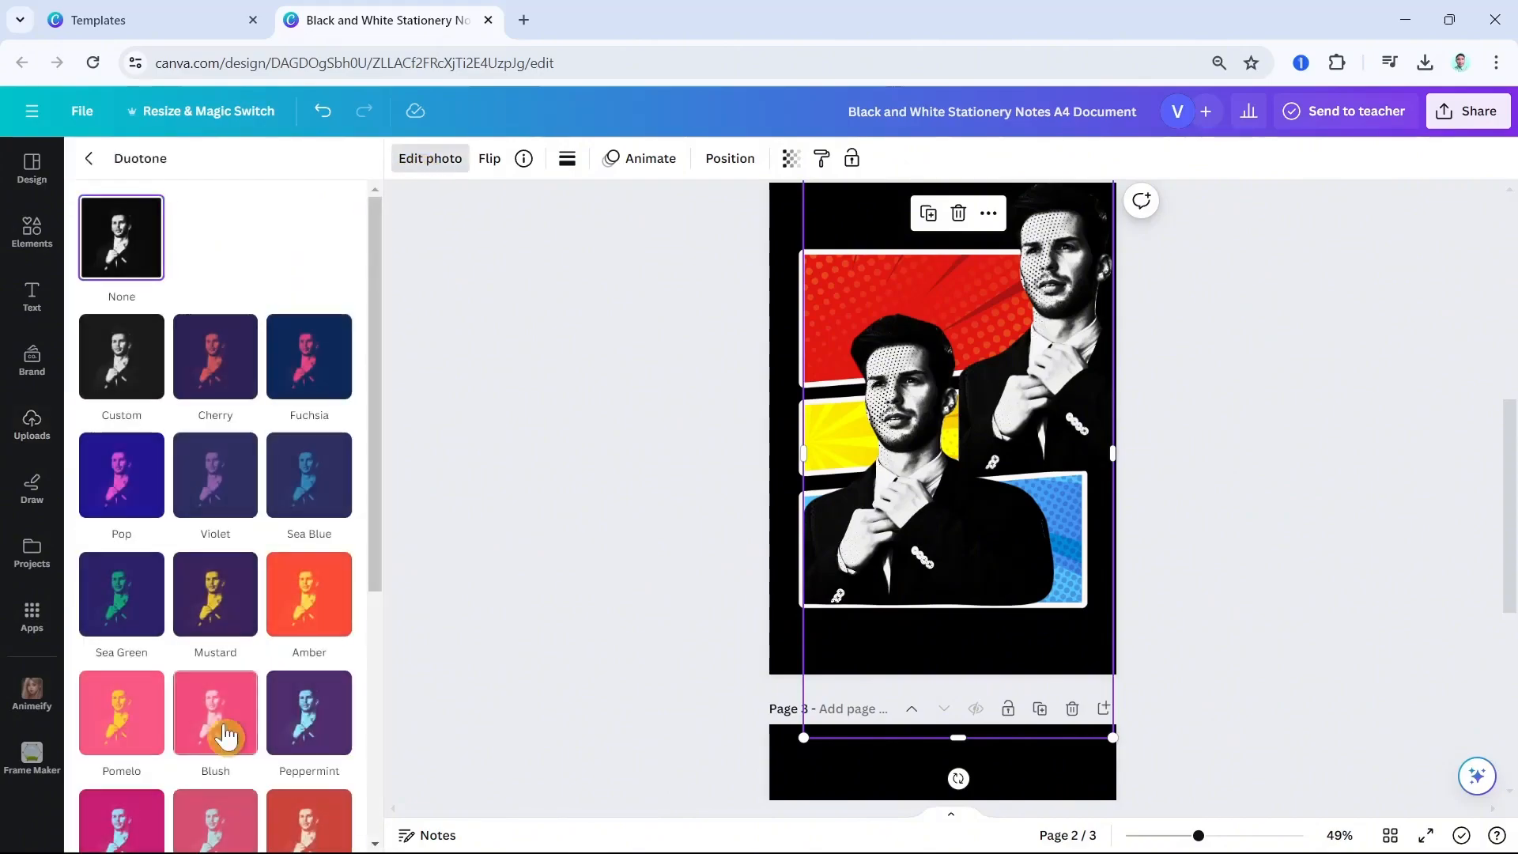
scroll(238, 632, down, 4)
scroll(237, 632, up, 4)
click(306, 496)
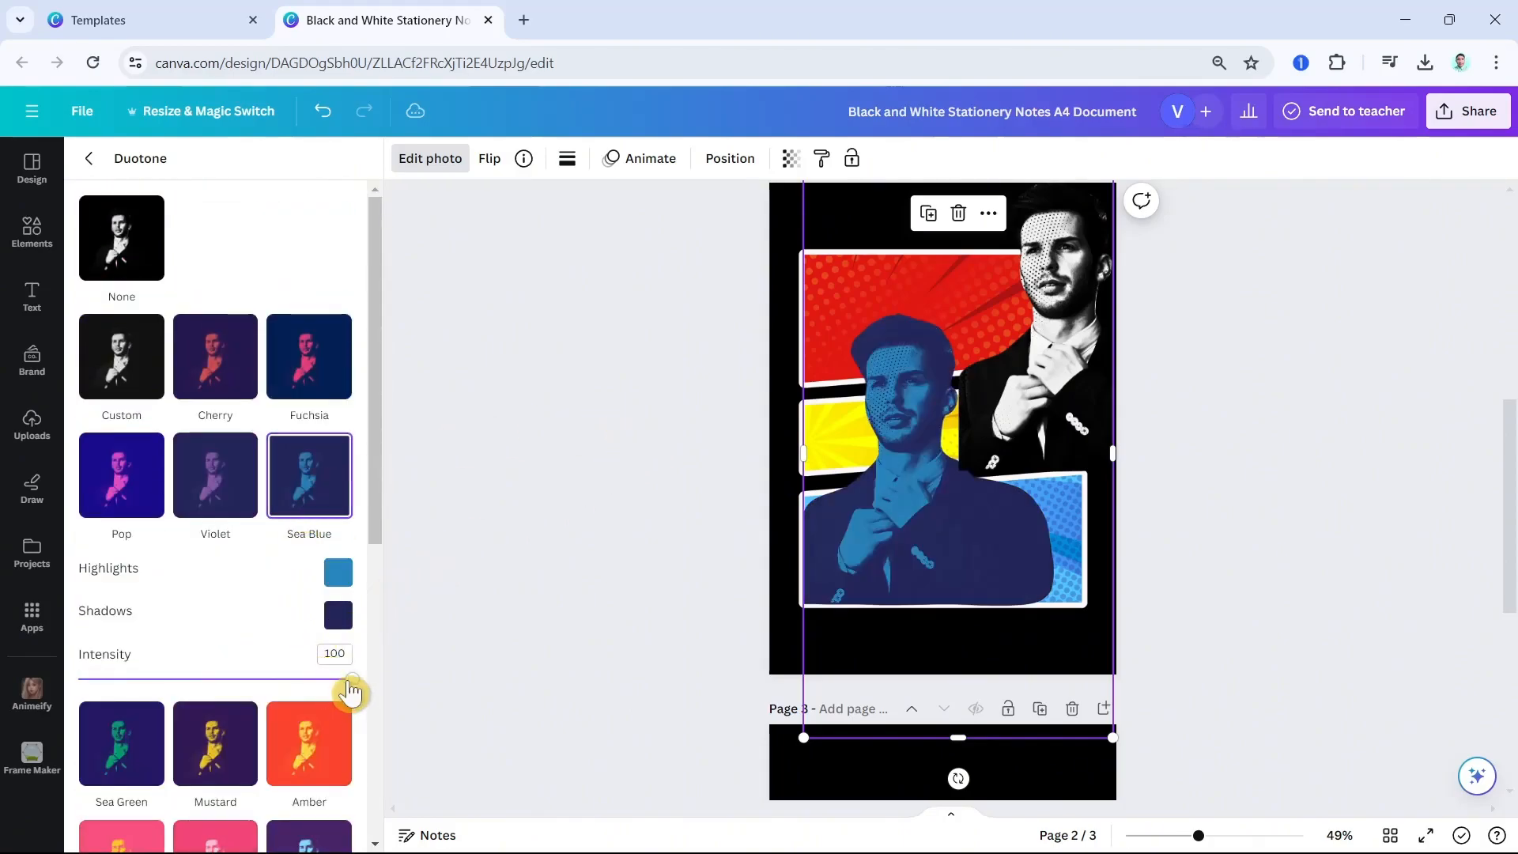
drag(351, 687, 395, 688)
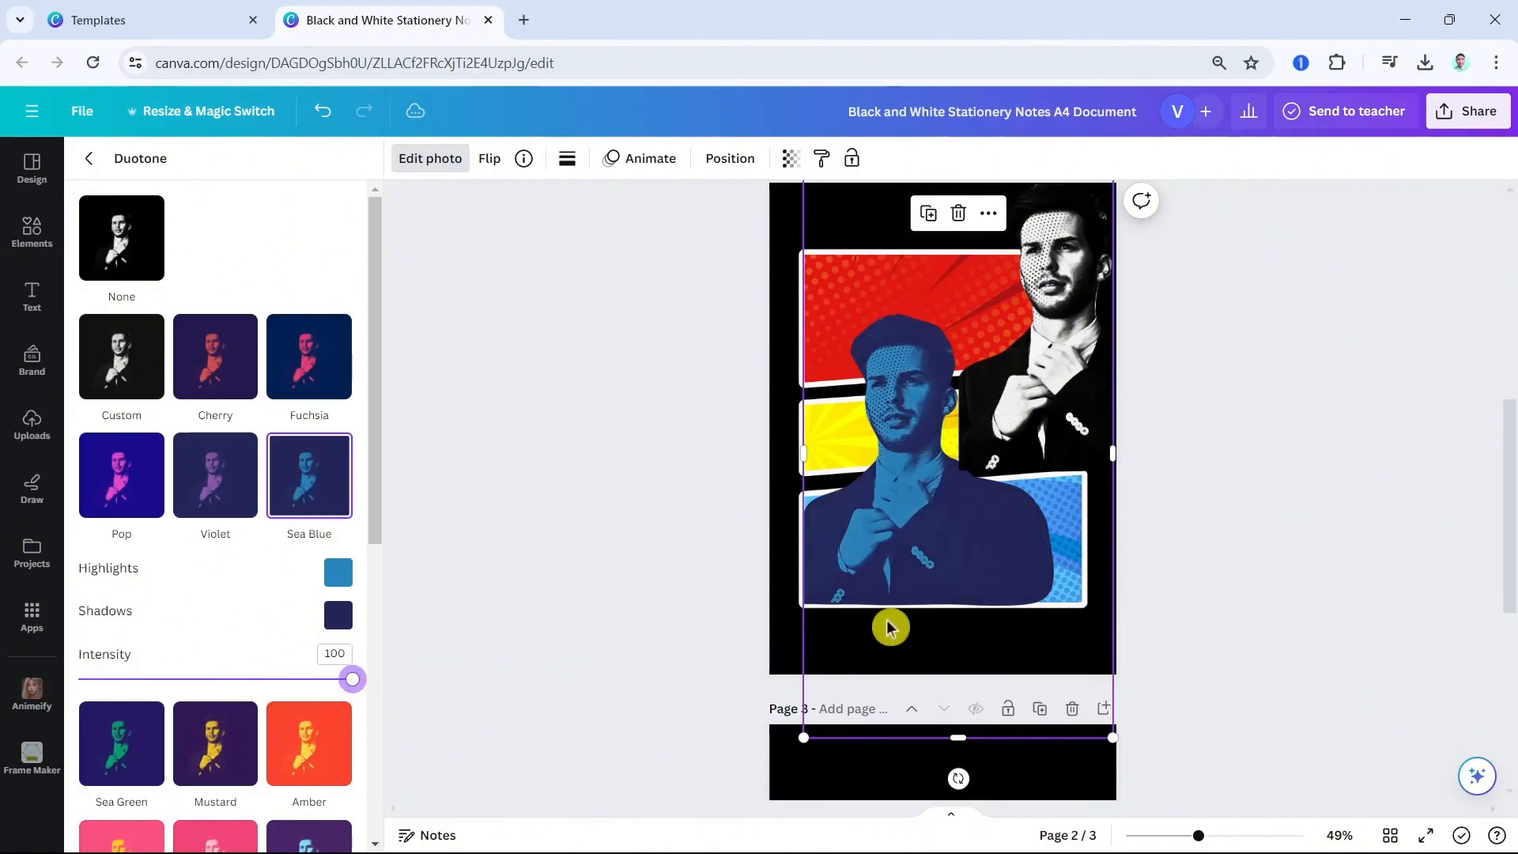
click(684, 553)
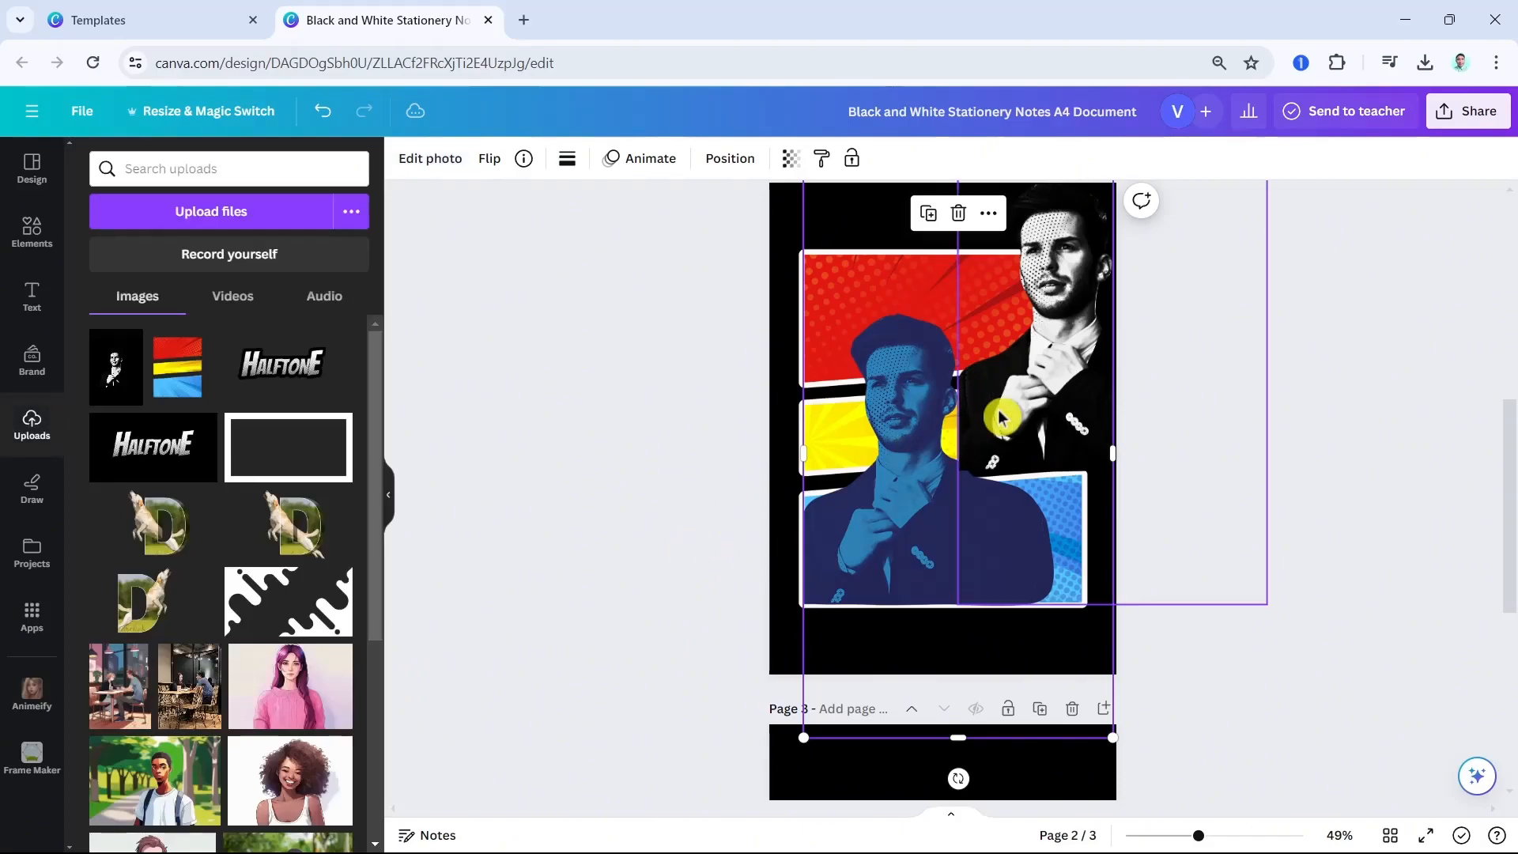
Place the black-and-white copy over the blue man and scale it down slightly so a blue outline shows around him
click(1053, 396)
drag(1046, 390, 898, 515)
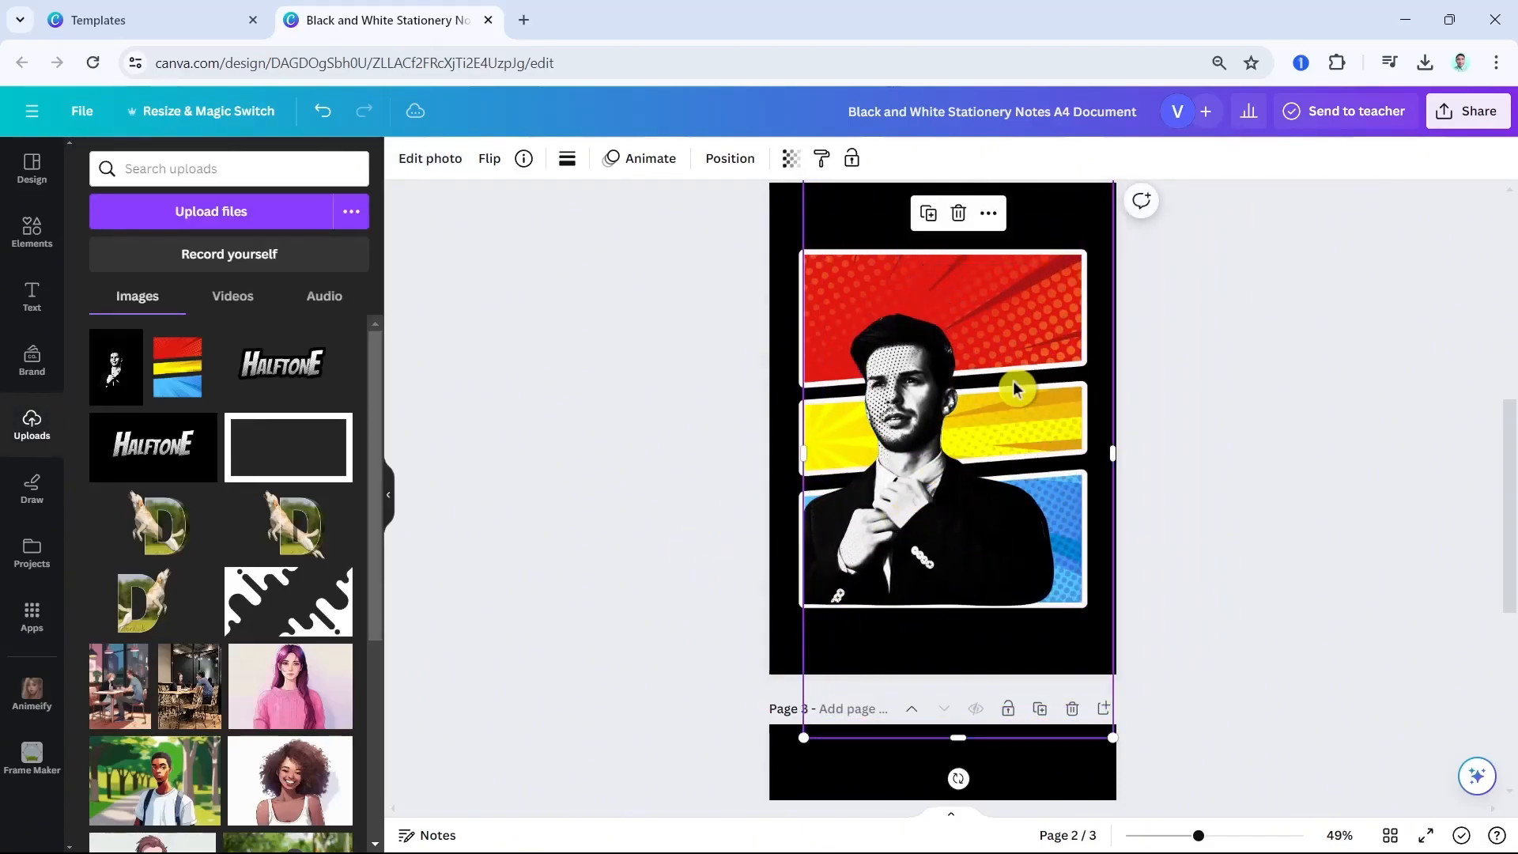
drag(1111, 738, 1039, 680)
drag(963, 430, 960, 484)
drag(1082, 219, 1106, 192)
drag(973, 411, 942, 459)
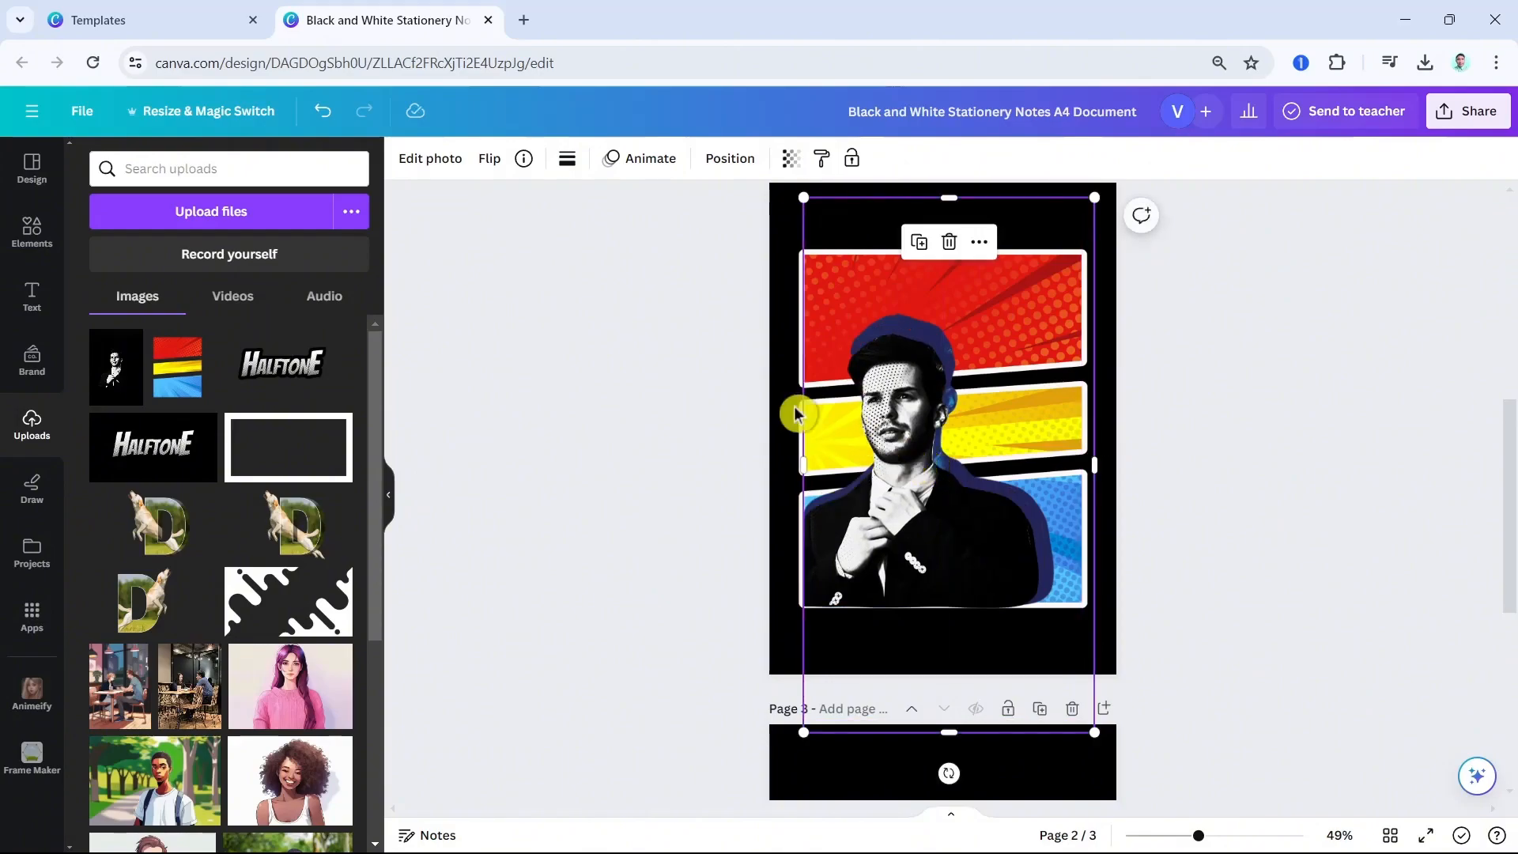
Add a white #FFFFFF outline shadow at intensity 100 to the black-and-white man and make the outline slightly thinner
click(445, 162)
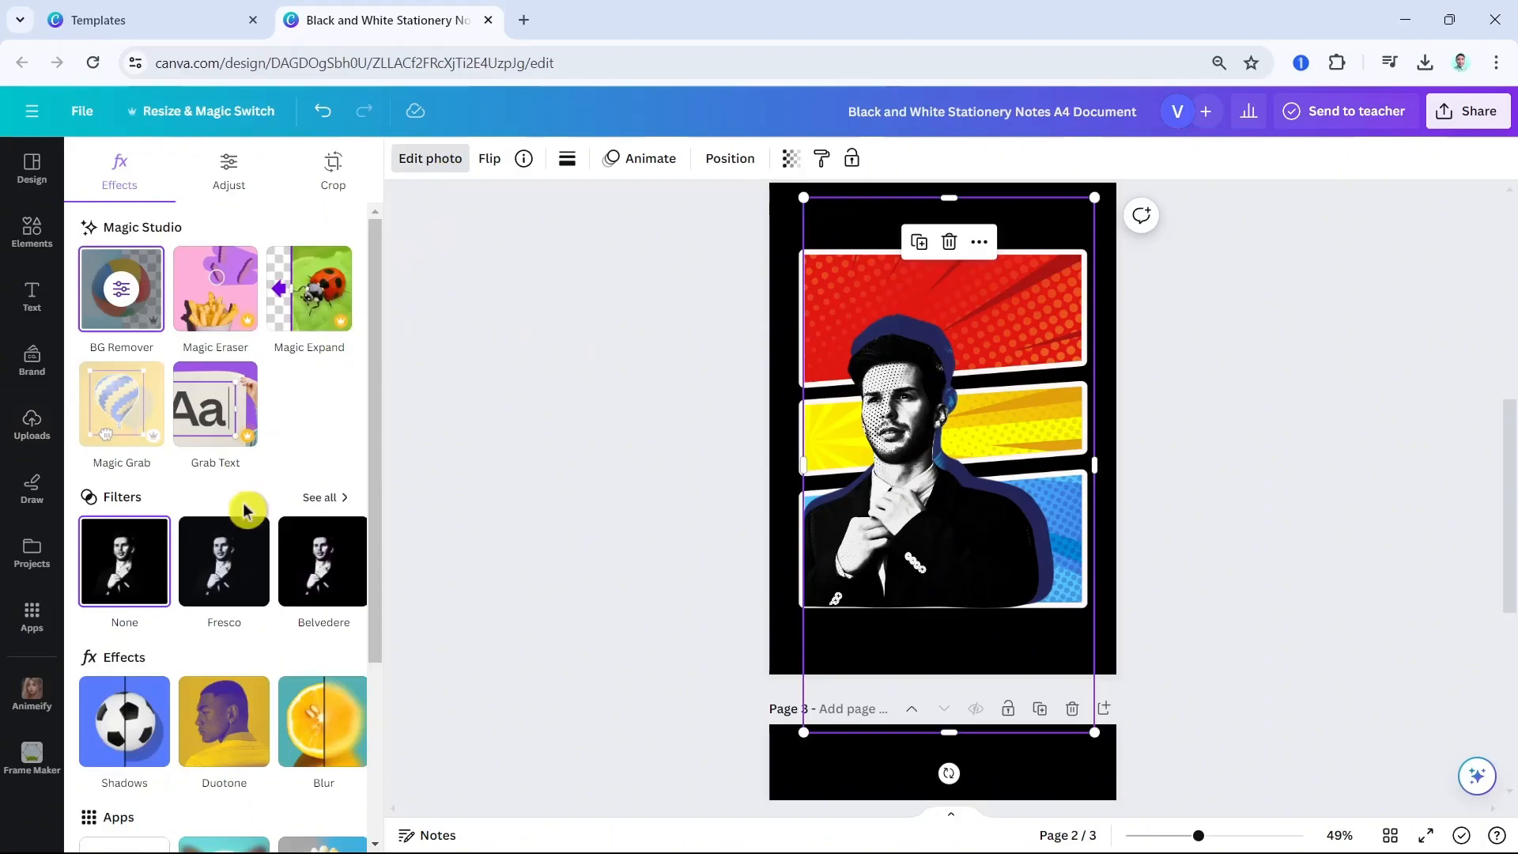
click(118, 734)
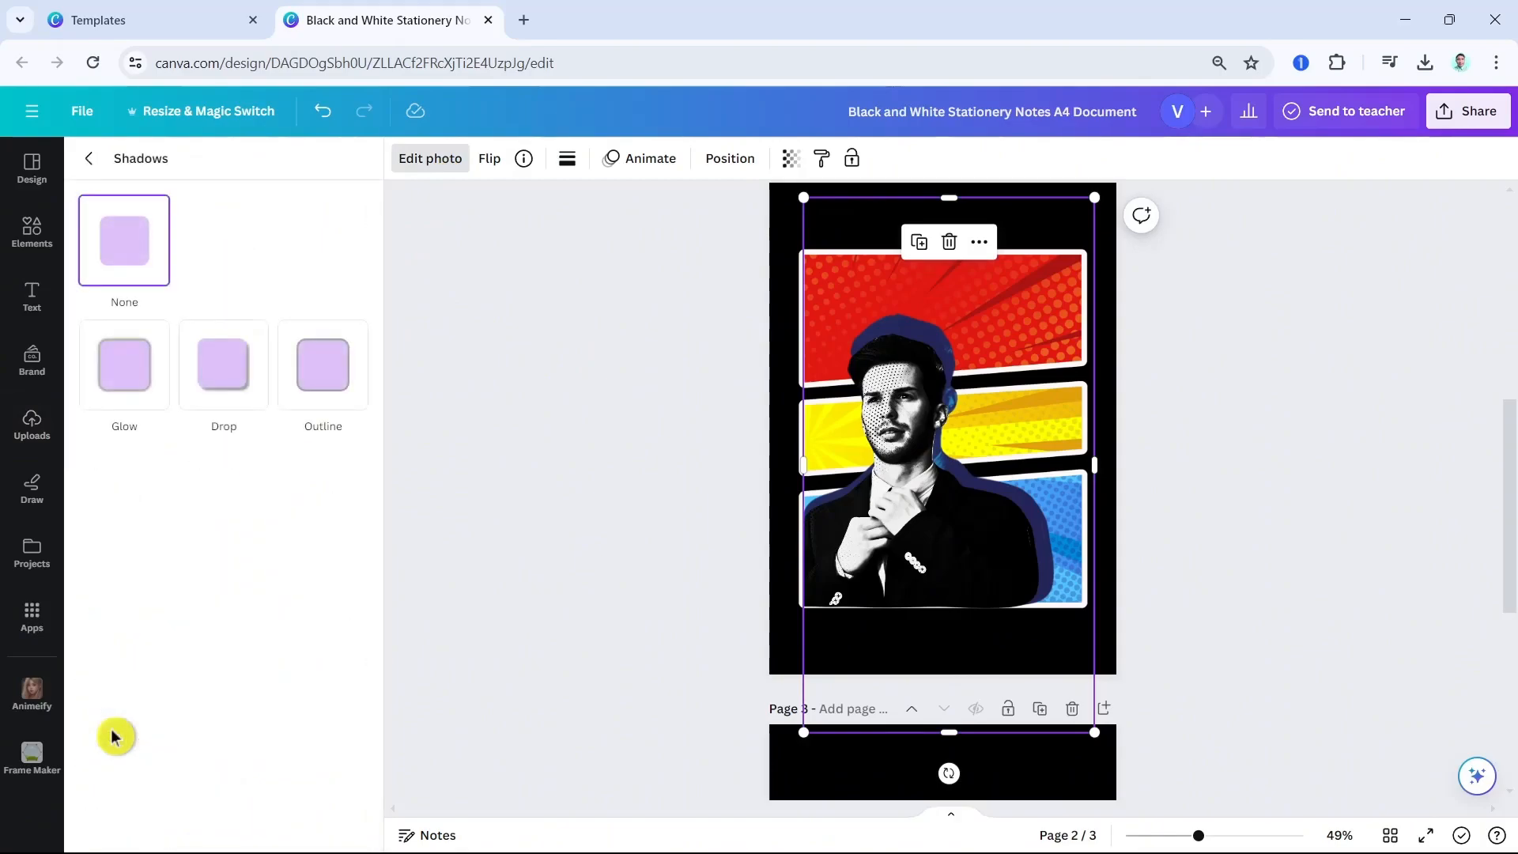
click(331, 395)
click(354, 693)
drag(364, 593, 373, 440)
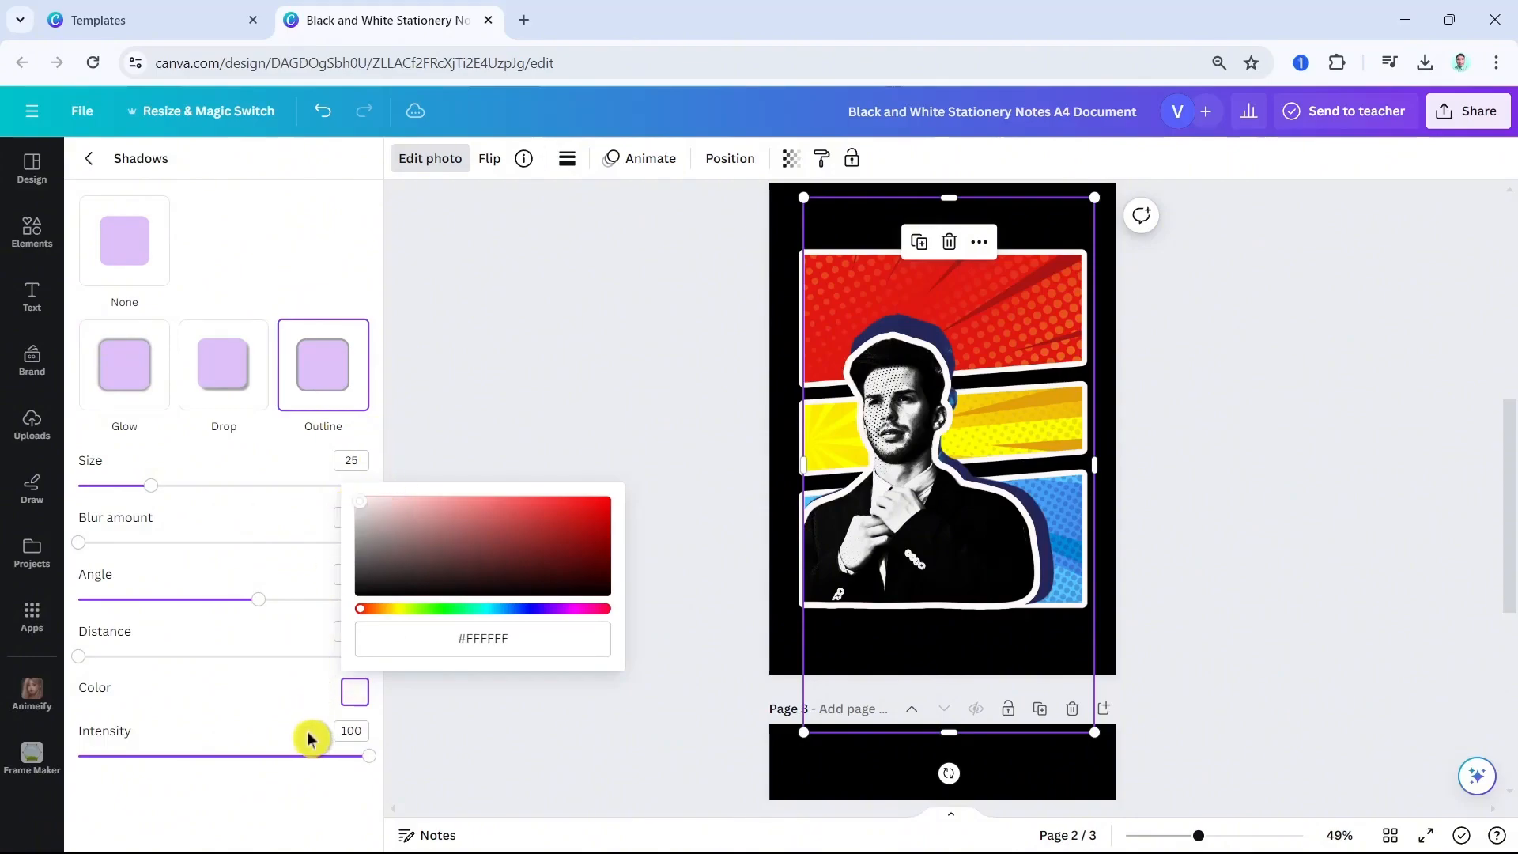
mouse_move(363, 765)
mouse_down()
mouse_move(264, 753)
mouse_move(370, 757)
mouse_up()
mouse_move(151, 486)
mouse_down()
mouse_move(116, 490)
mouse_move(130, 493)
mouse_up()
Enlarge the outlined black-and-white man slightly over the blue copy, keeping his lower-left corner in place
drag(949, 566, 917, 539)
mouse_move(1095, 198)
mouse_down()
mouse_move(1118, 181)
mouse_move(1104, 192)
mouse_up()
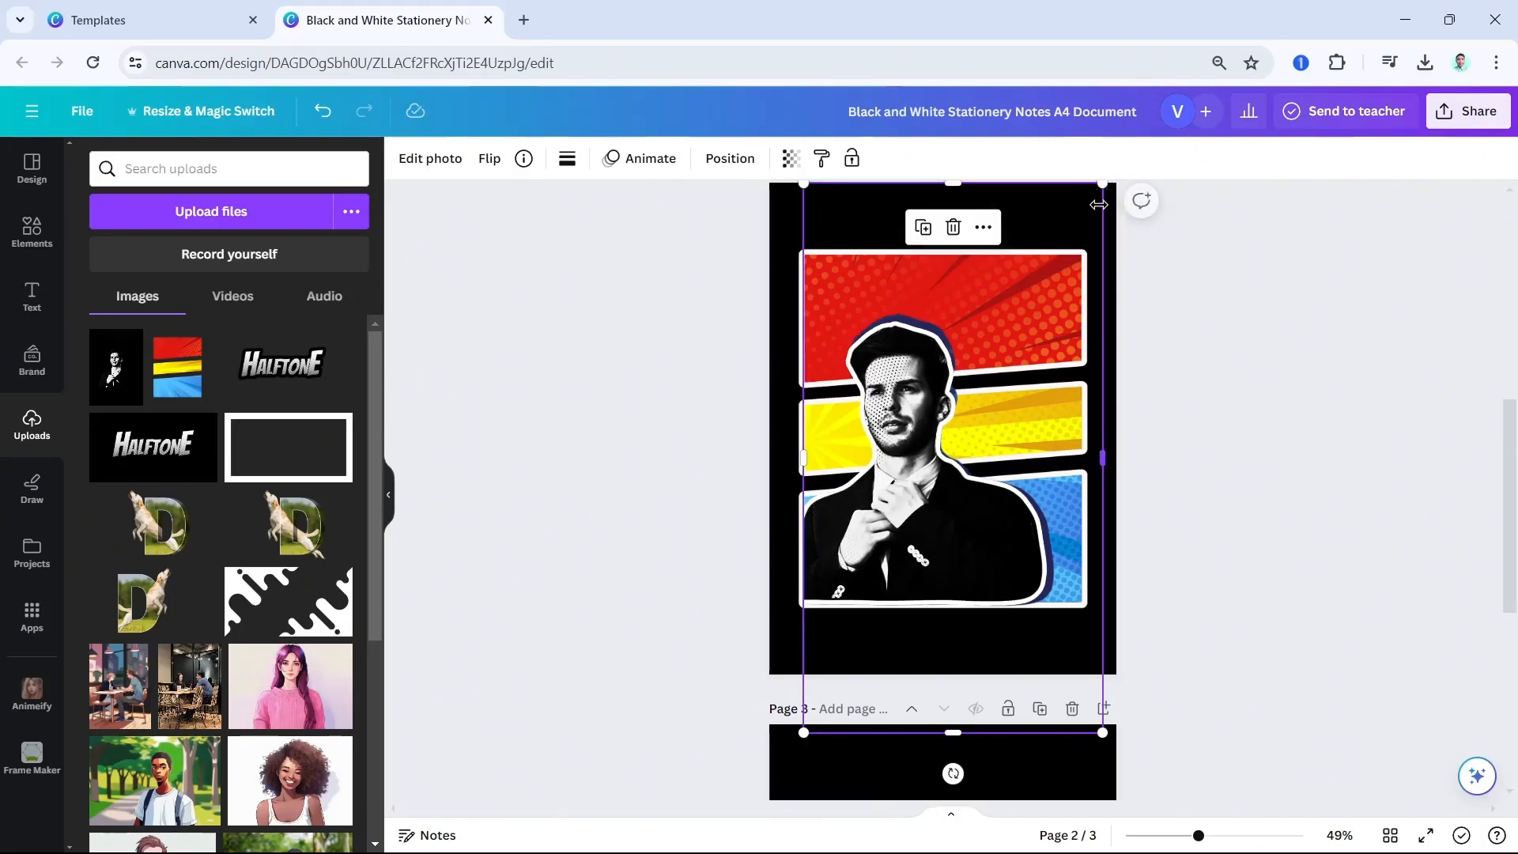
click(1197, 564)
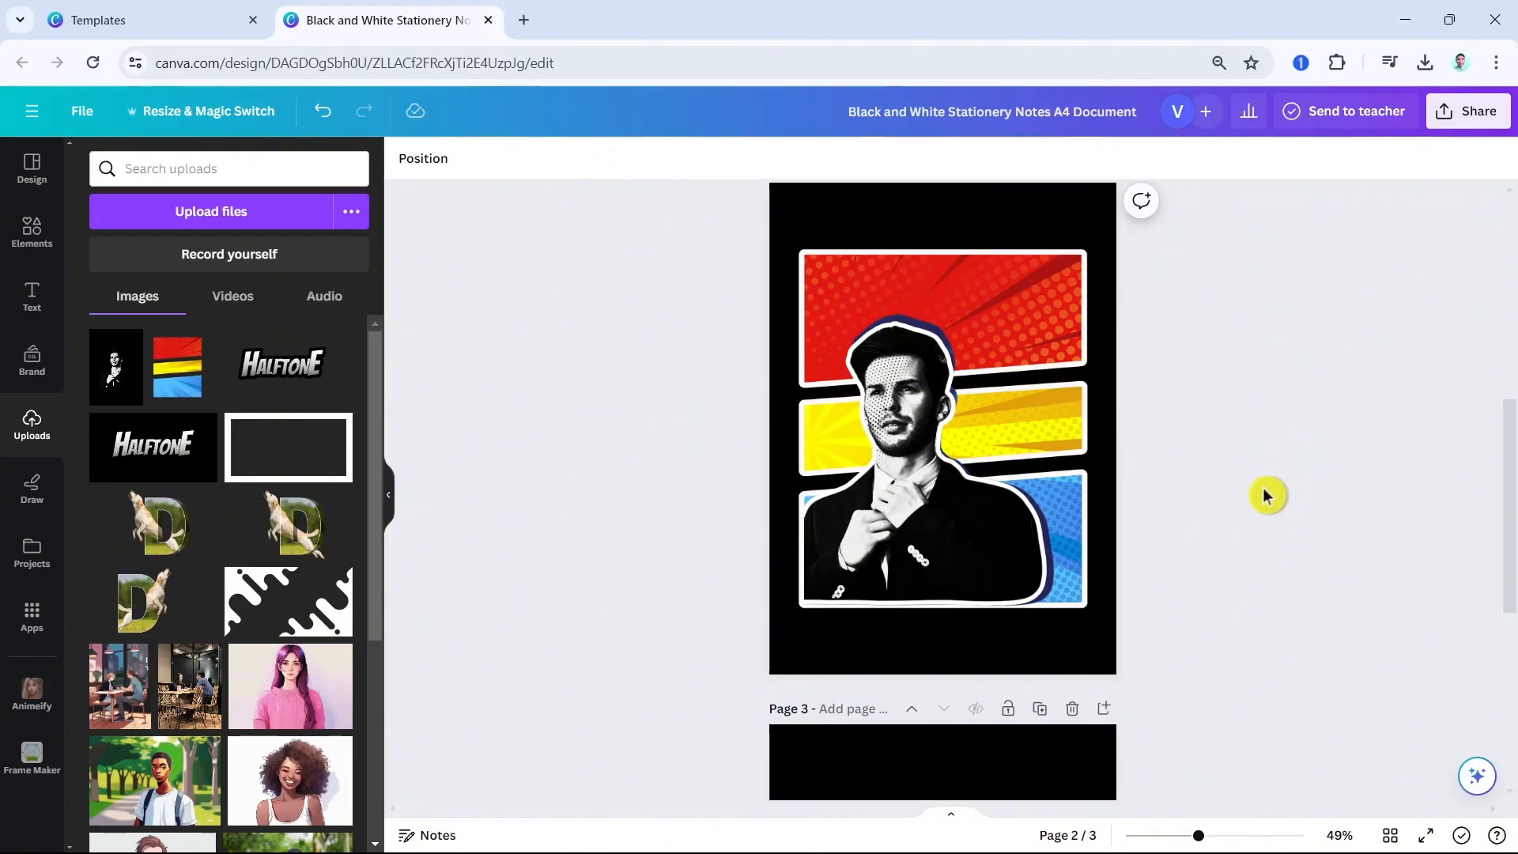
Download only page 2 as a PNG and save it as "Black and White Stationery Notes A4 Document (2)"
click(1475, 129)
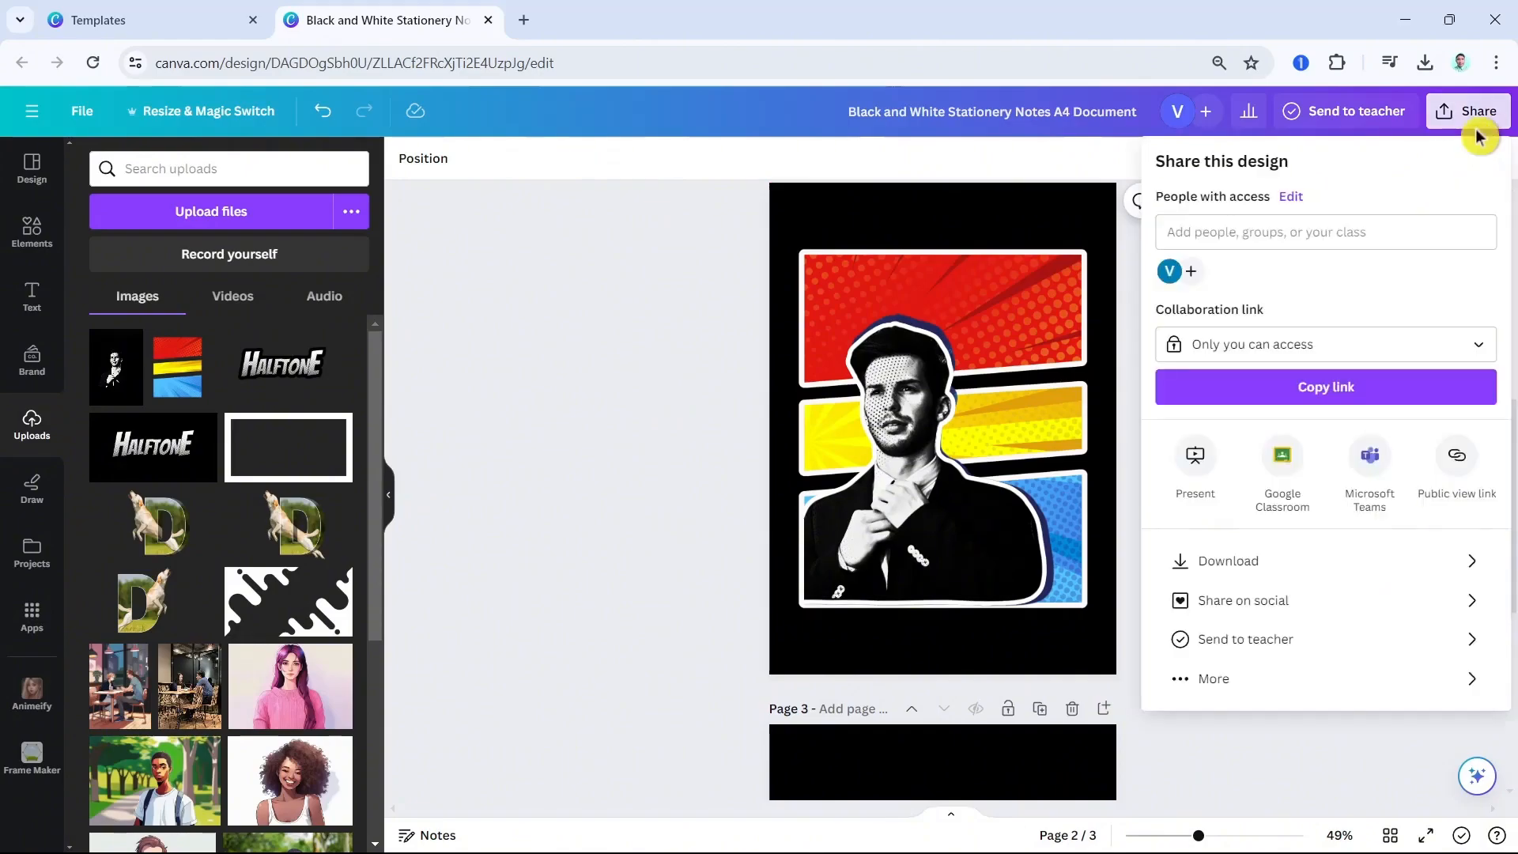
click(1280, 582)
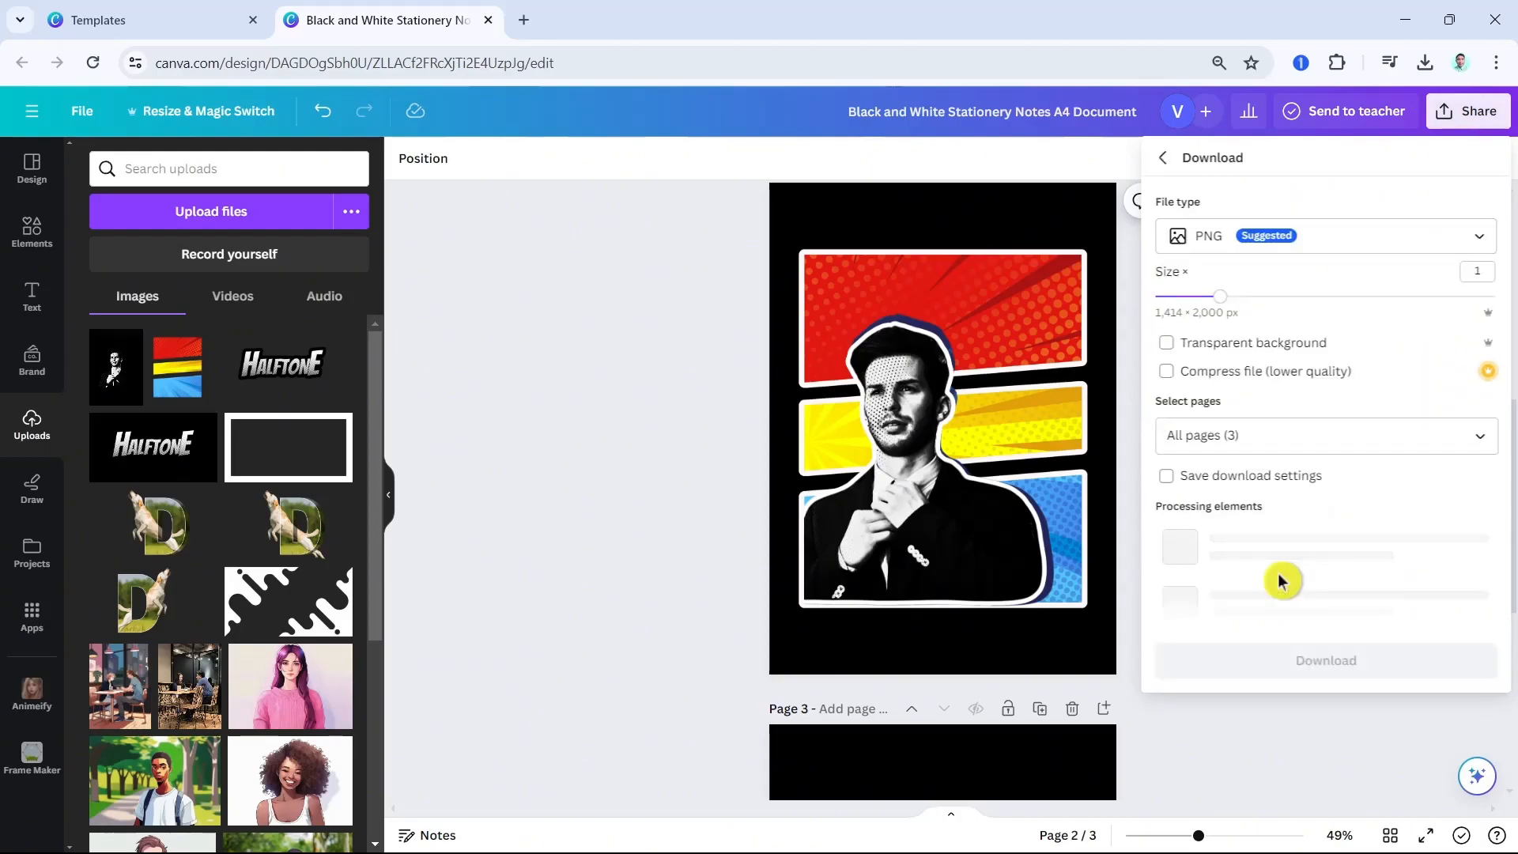
click(1326, 433)
click(1464, 487)
click(1464, 622)
click(1404, 724)
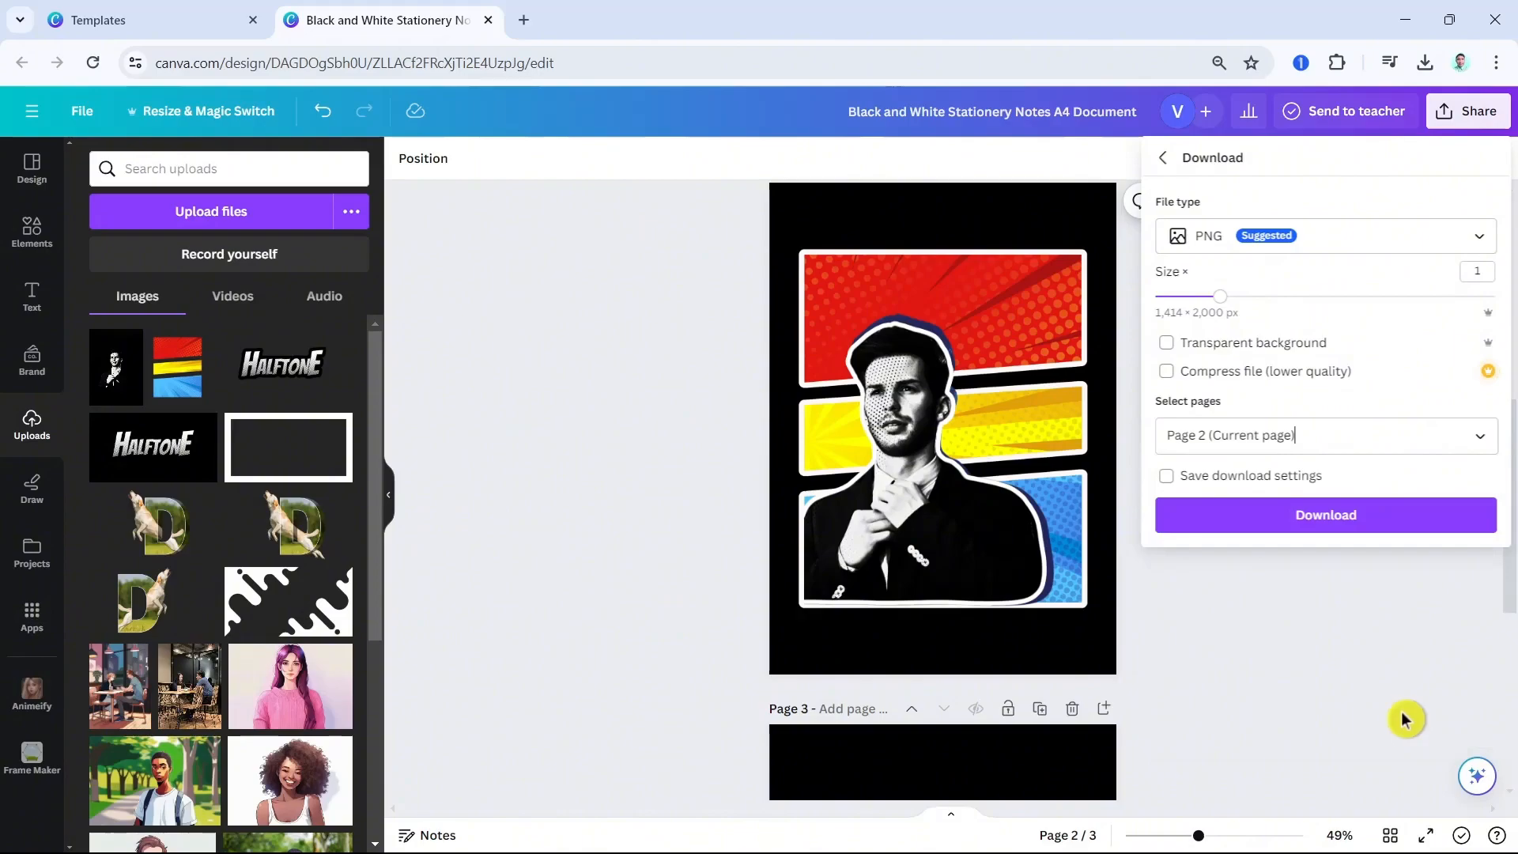
click(1356, 526)
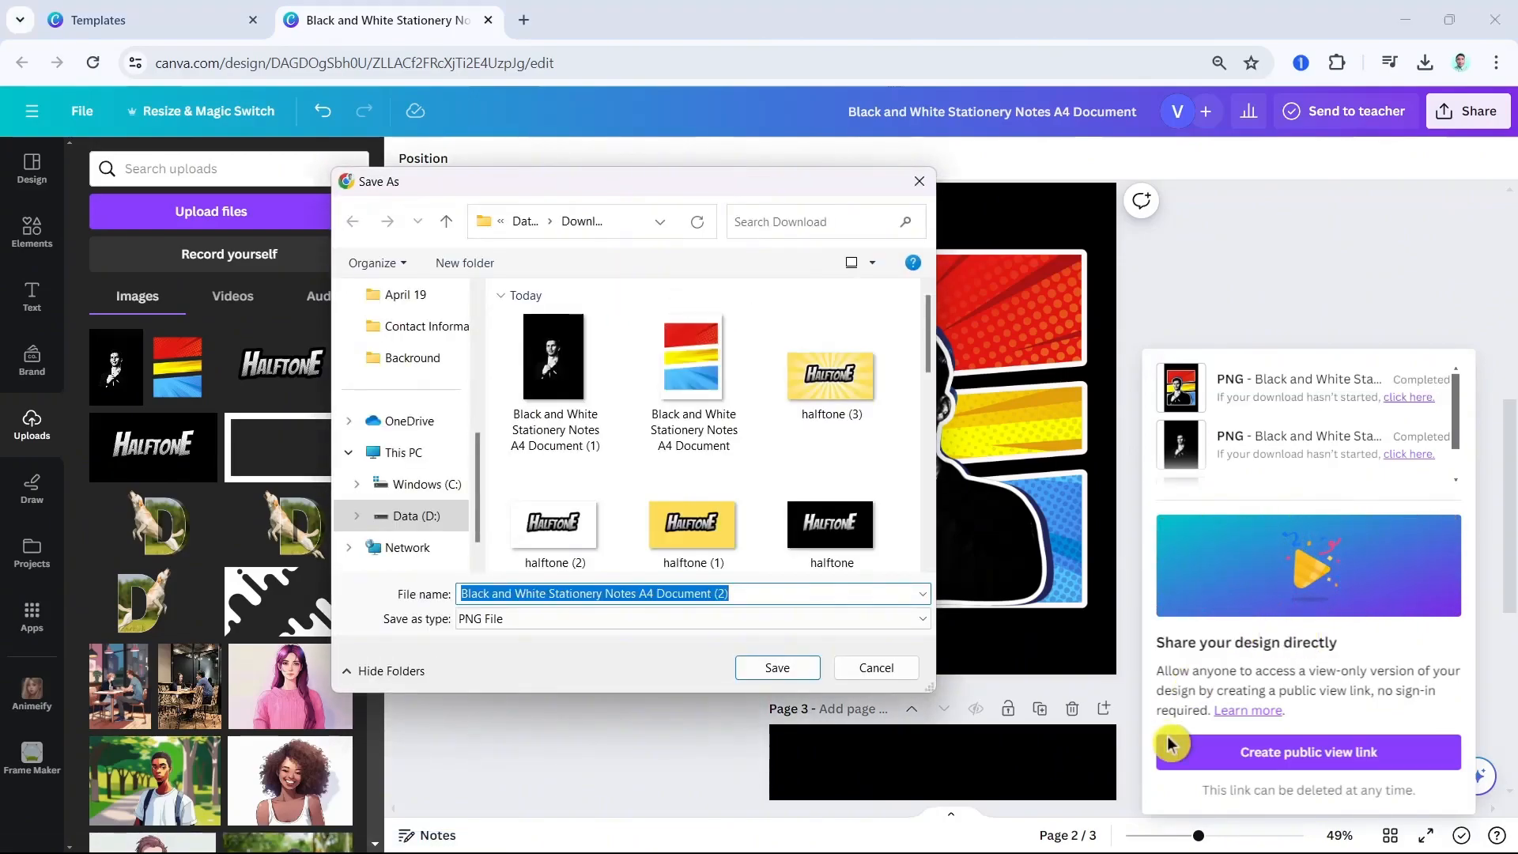
click(782, 668)
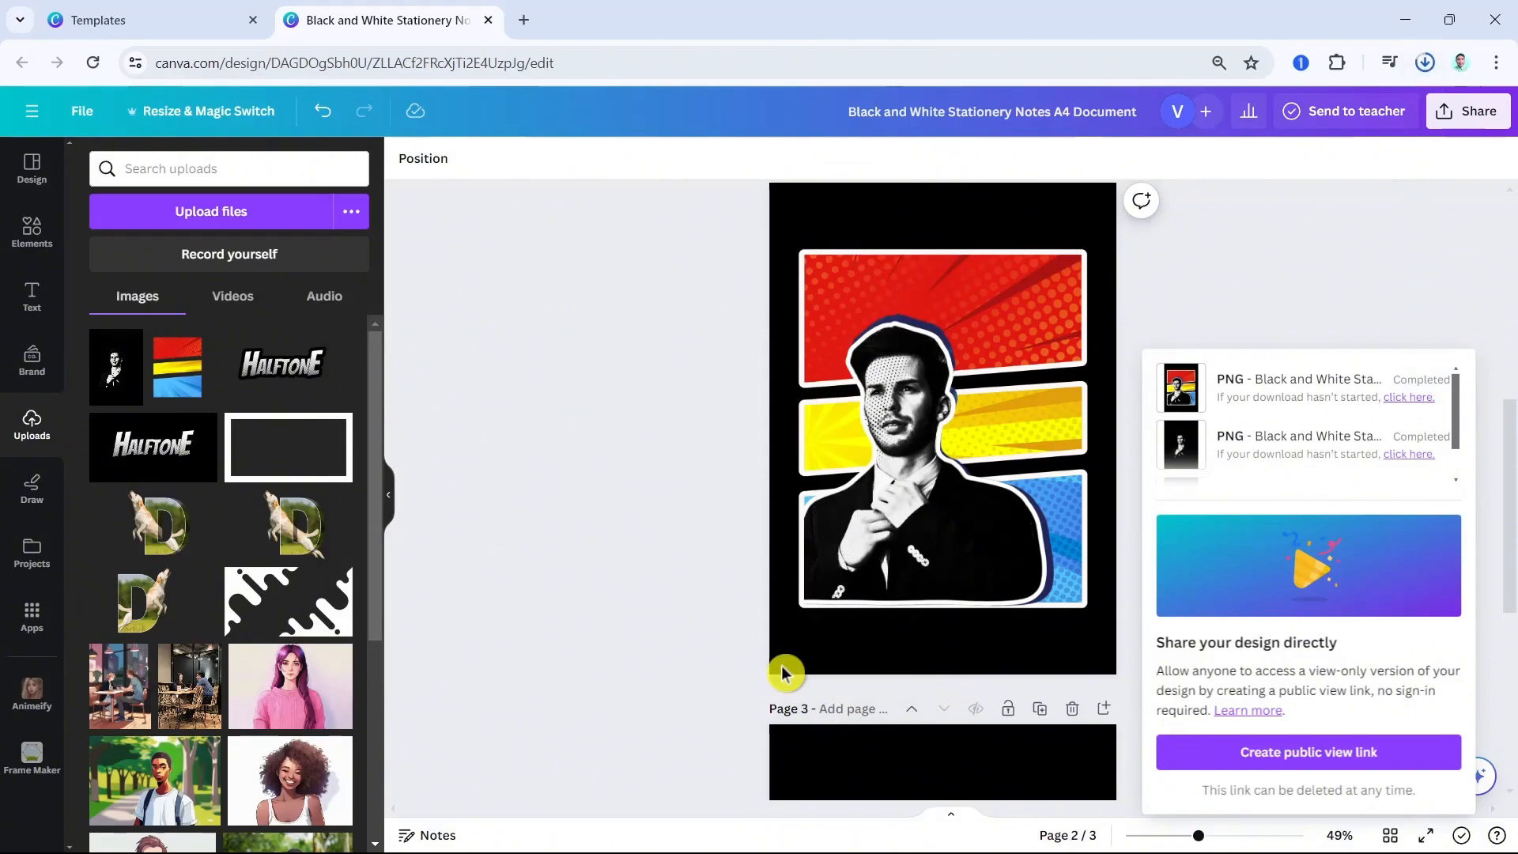